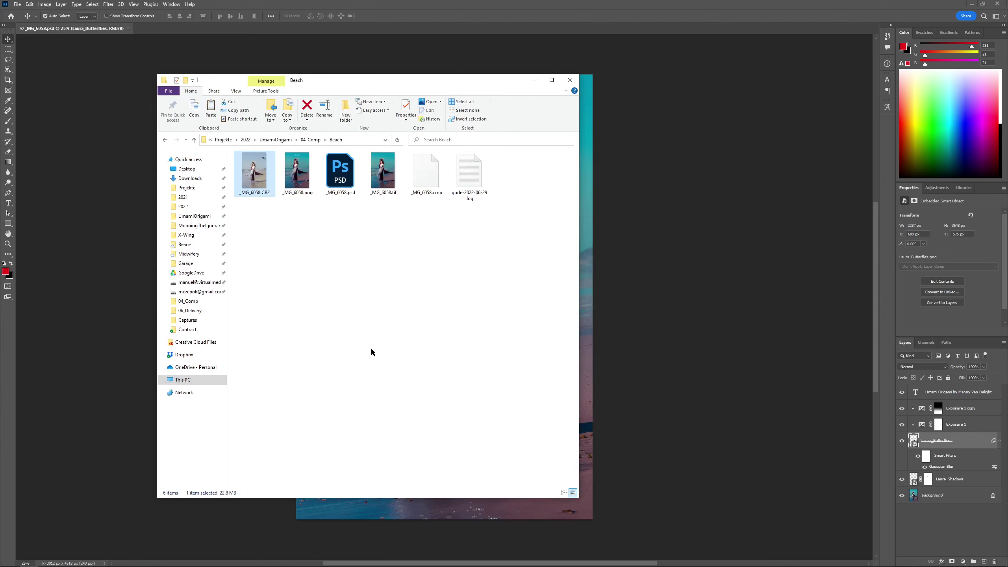
Step: Drop _MG_6058.CR2 from the Beach folder onto Photoshop's tab bar to open it in Camera Raw
drag(253, 182, 402, 21)
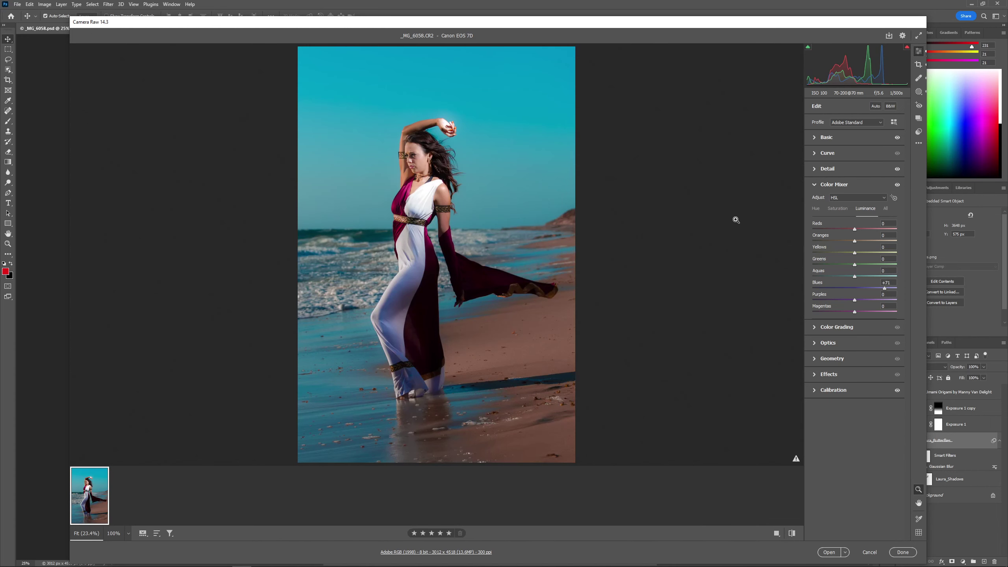
key(p)
click(919, 79)
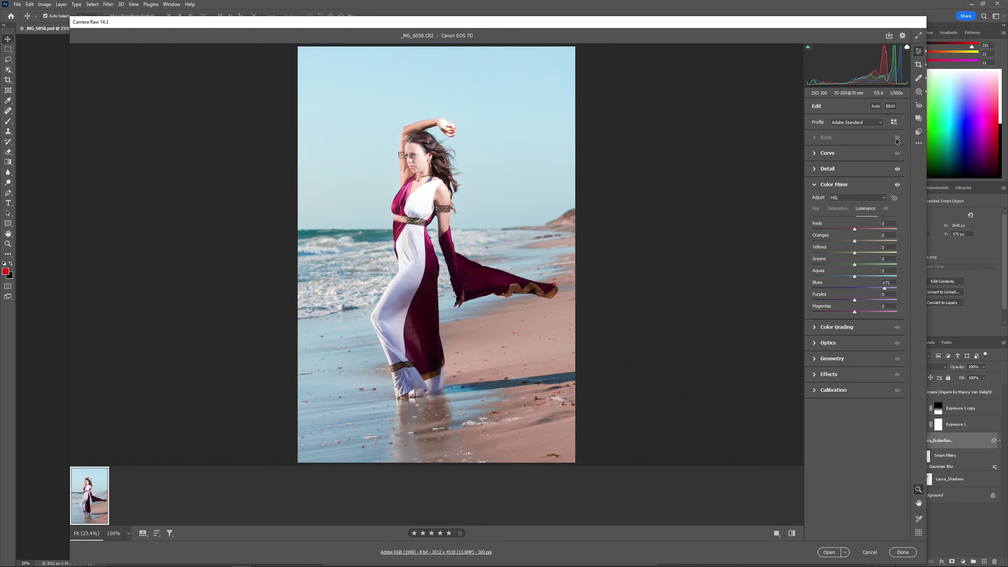
click(897, 138)
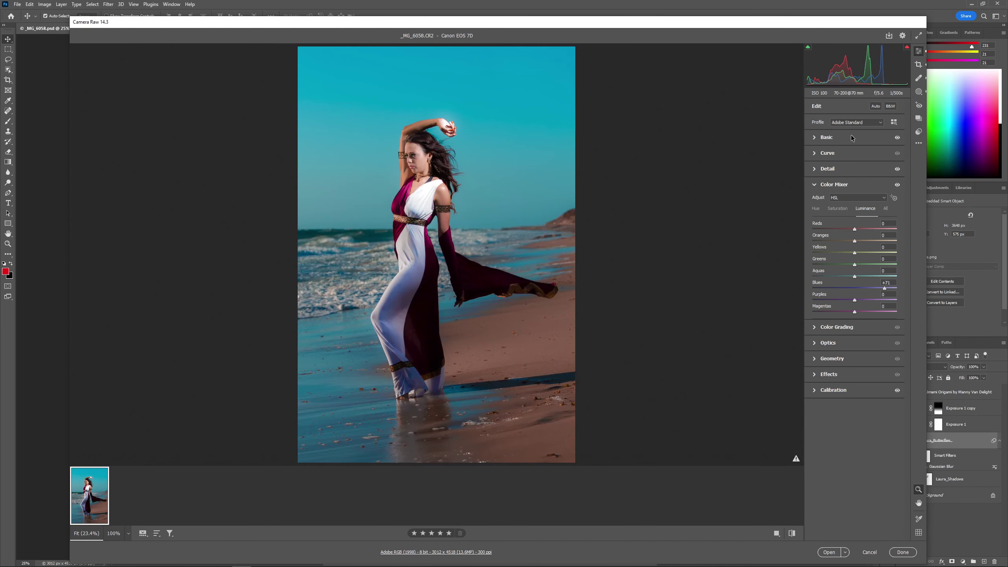
click(897, 185)
click(897, 185)
click(826, 139)
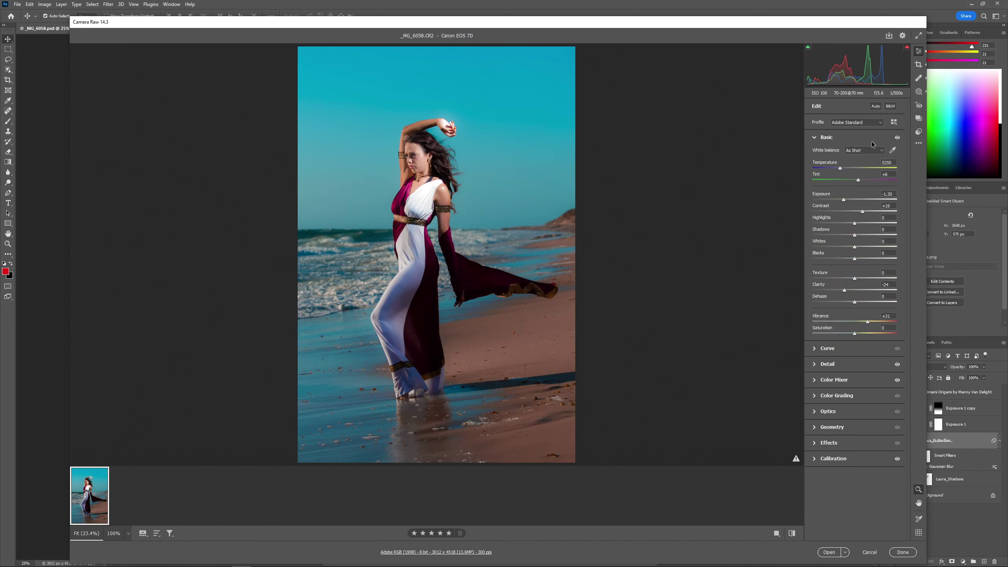
click(897, 137)
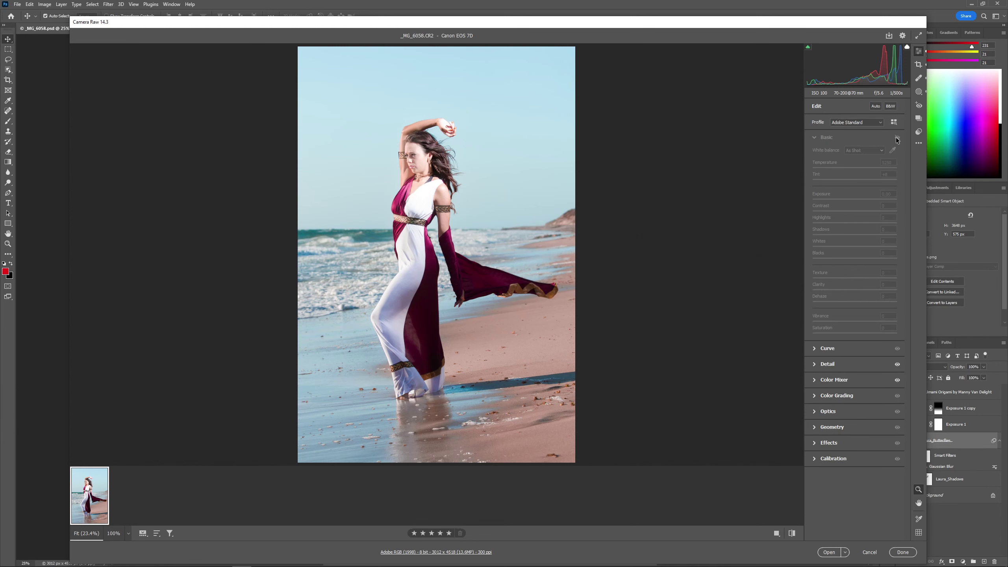
click(898, 137)
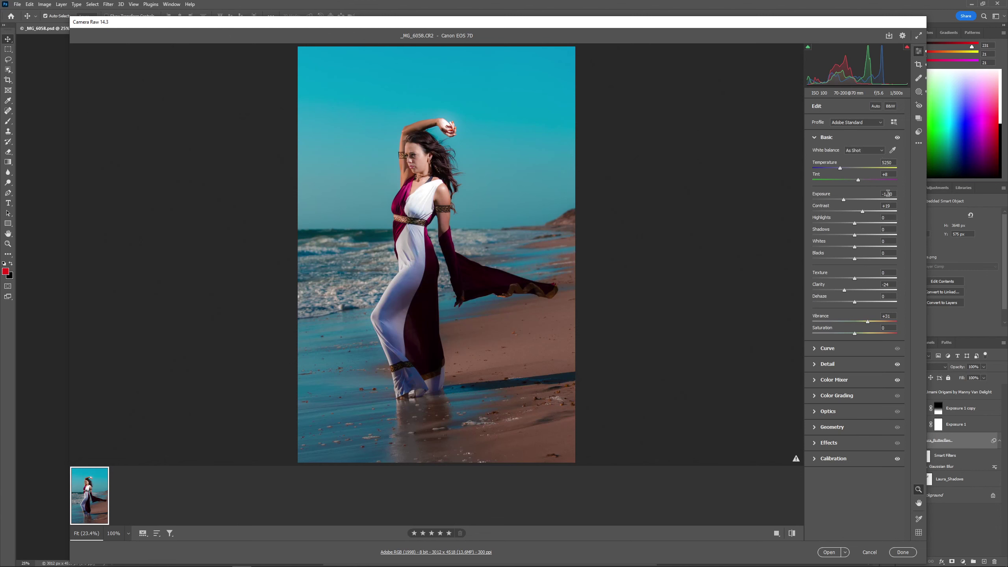
key(backslash)
key(ctrl+z)
key(ctrl+shift+r)
key(ctrl+z)
Step: In Color Mixer HSL, change Blues luminance to darken the sky and adjust Blues saturation
click(828, 138)
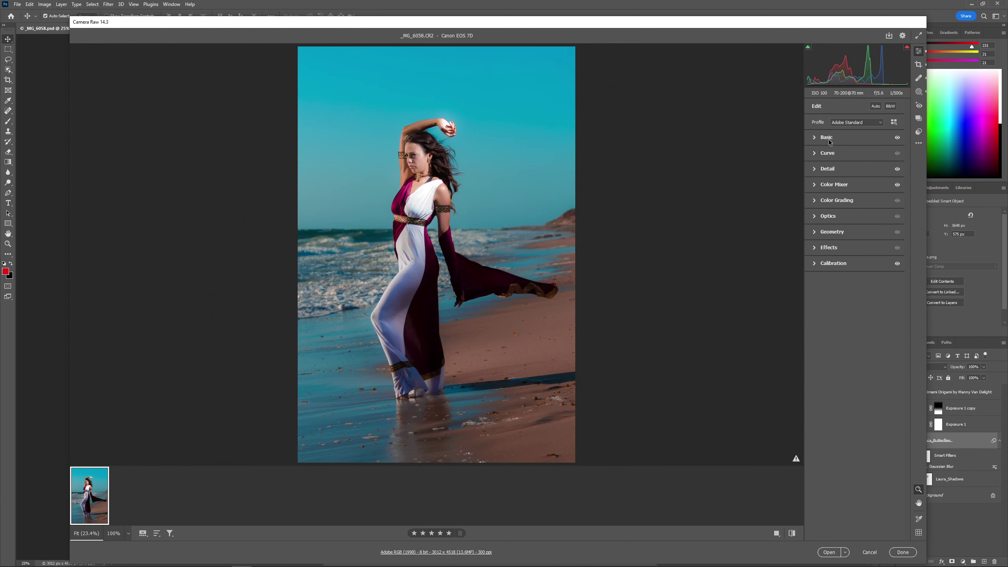
click(834, 185)
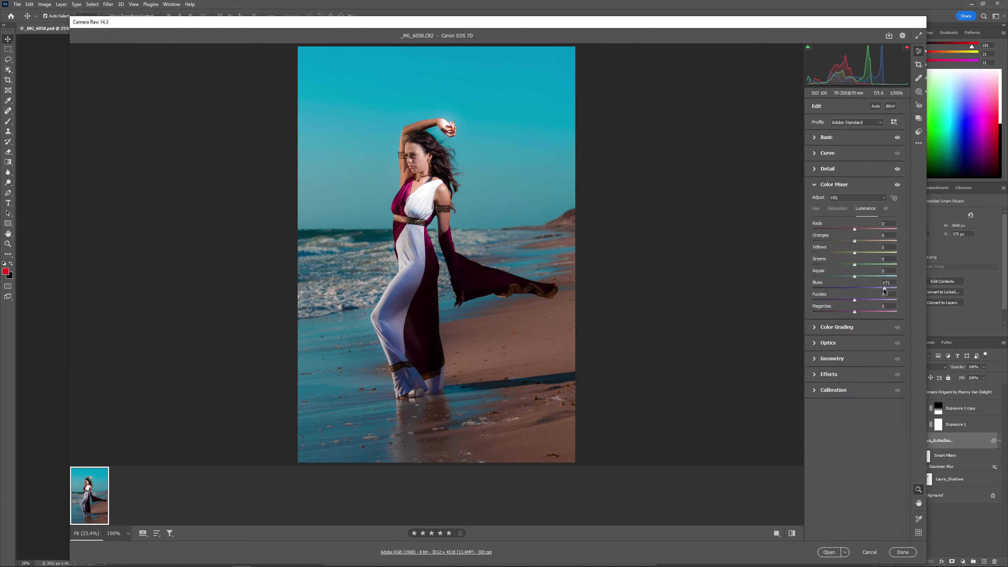
drag(855, 288, 882, 290)
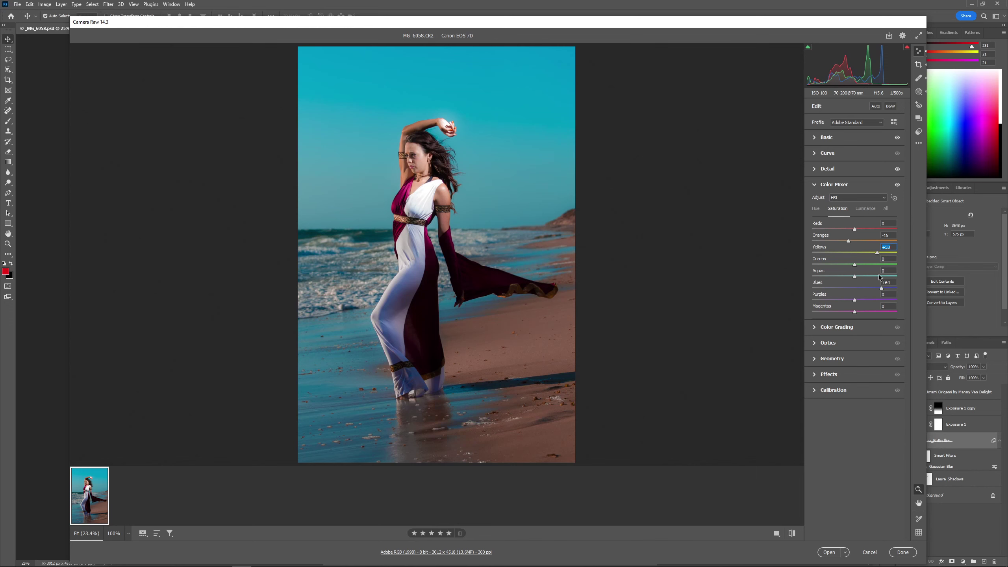
drag(881, 290, 818, 290)
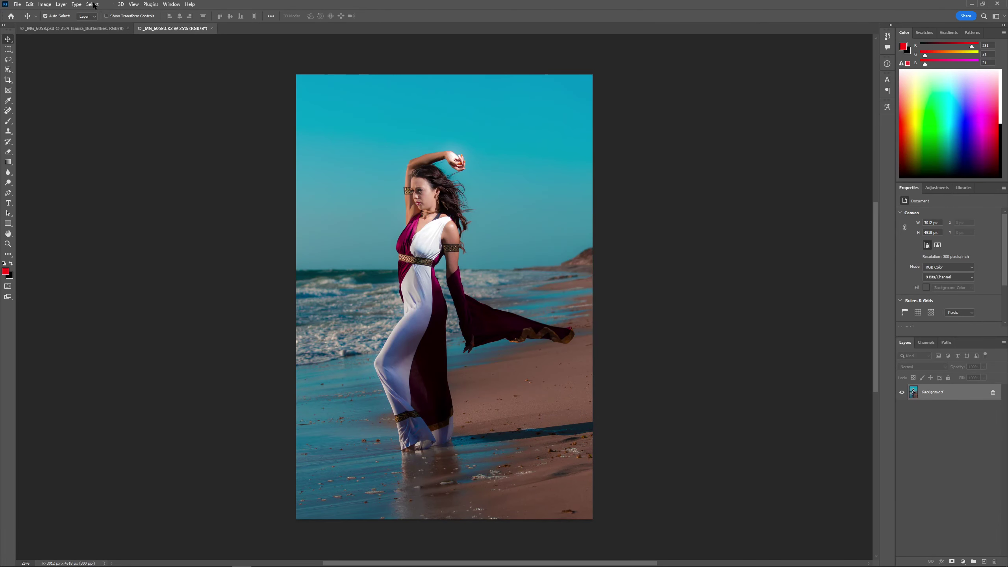
click(69, 31)
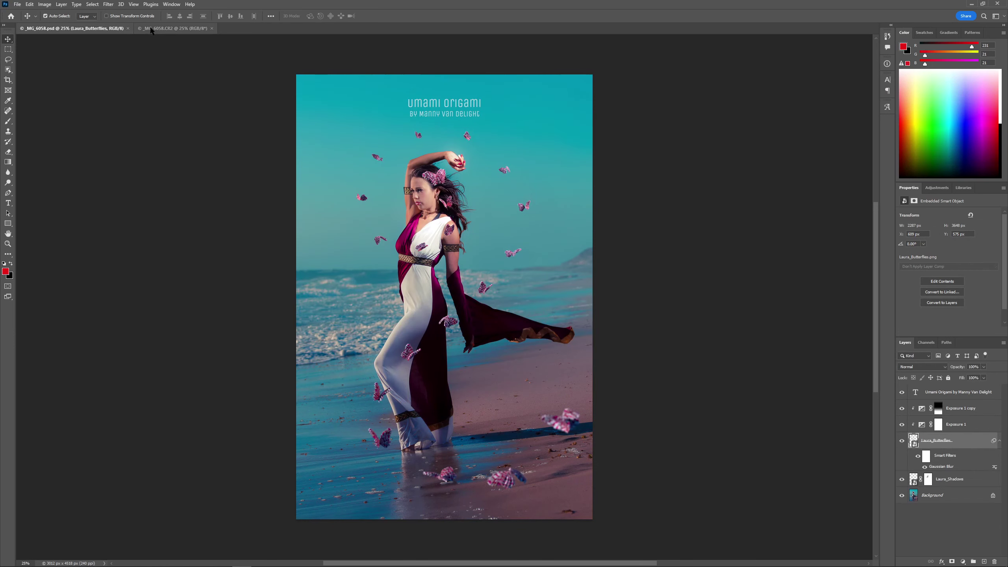
click(151, 29)
click(102, 30)
click(168, 30)
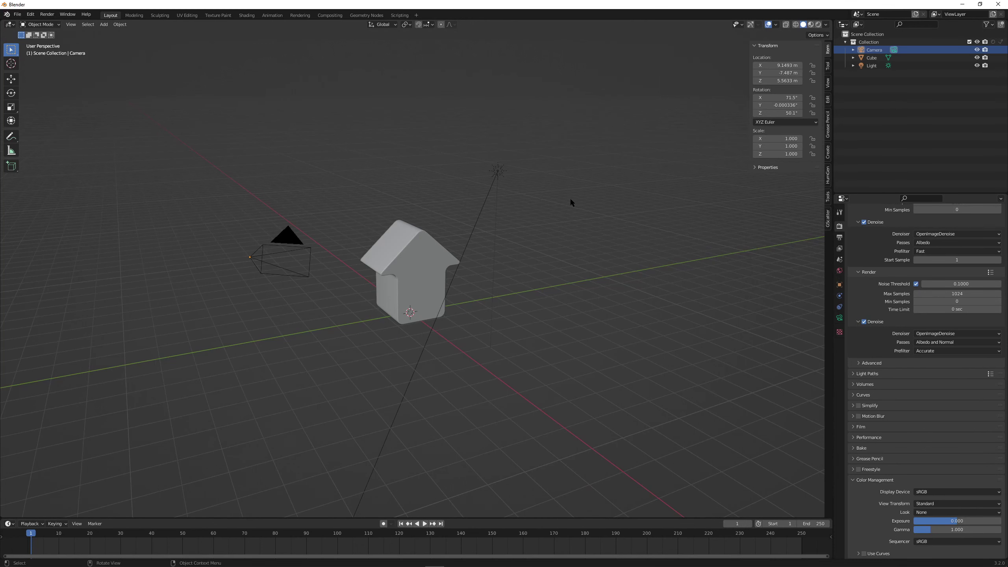
Step: Delete the default camera, cube and light
key(a)
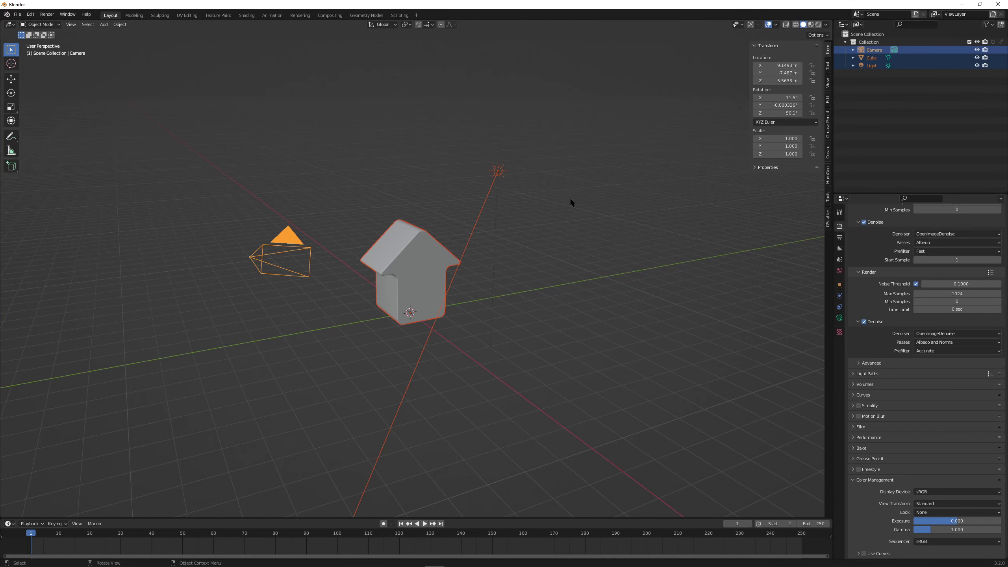
key(x)
click(572, 198)
Step: From top view, add a plane mesh and switch the viewport to wireframe shading
key(KP_7)
key(shift+a)
mouse_move(418, 253)
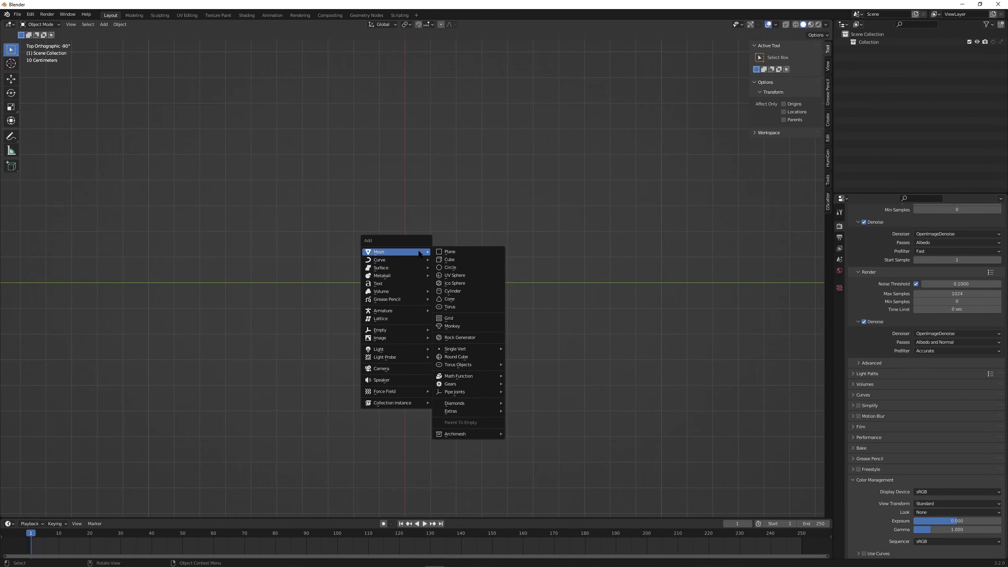
click(454, 254)
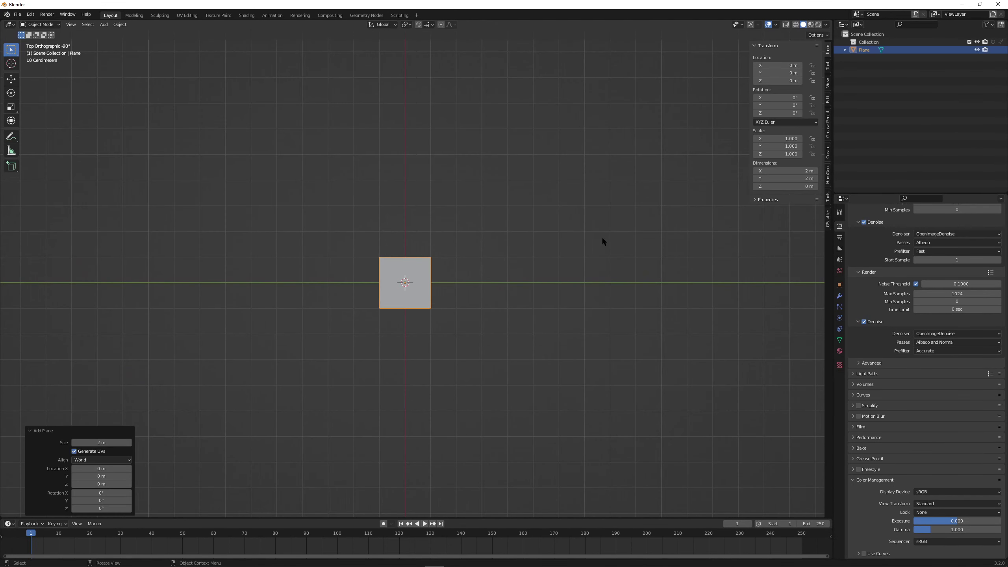
key(z)
click(492, 251)
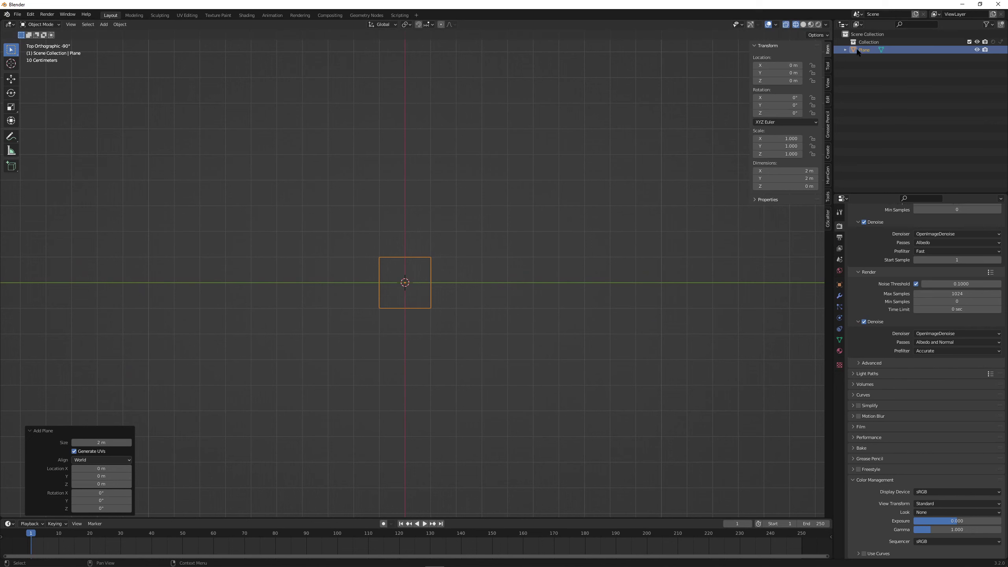
Step: Move the plane into Collection and rename the collection to Butterflies
drag(870, 51, 867, 45)
double_click(867, 42)
text(Butterflies)
key(Return)
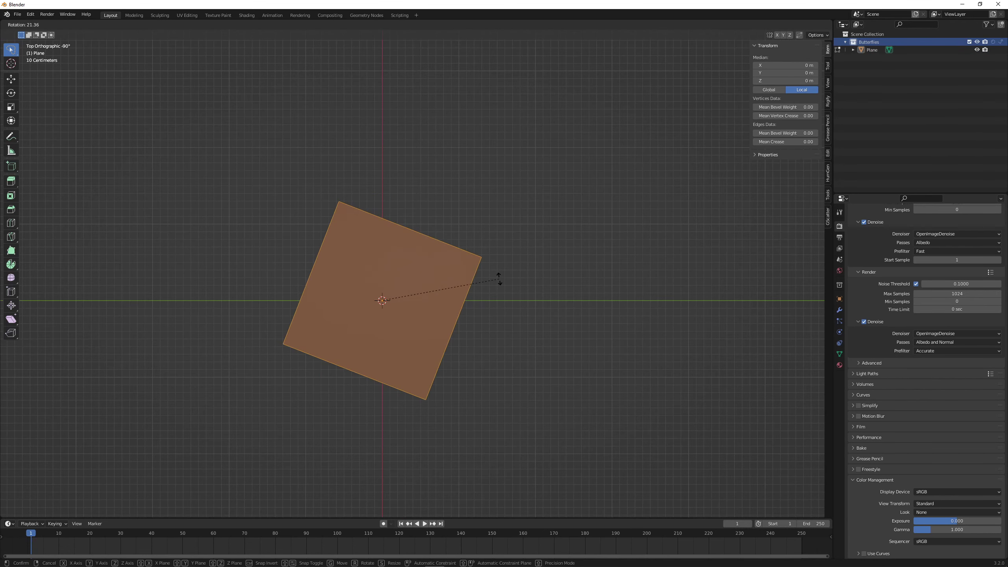
Step: Rotate the plane 20.5° and move its lower-right corner down and top corner up-left
click(499, 280)
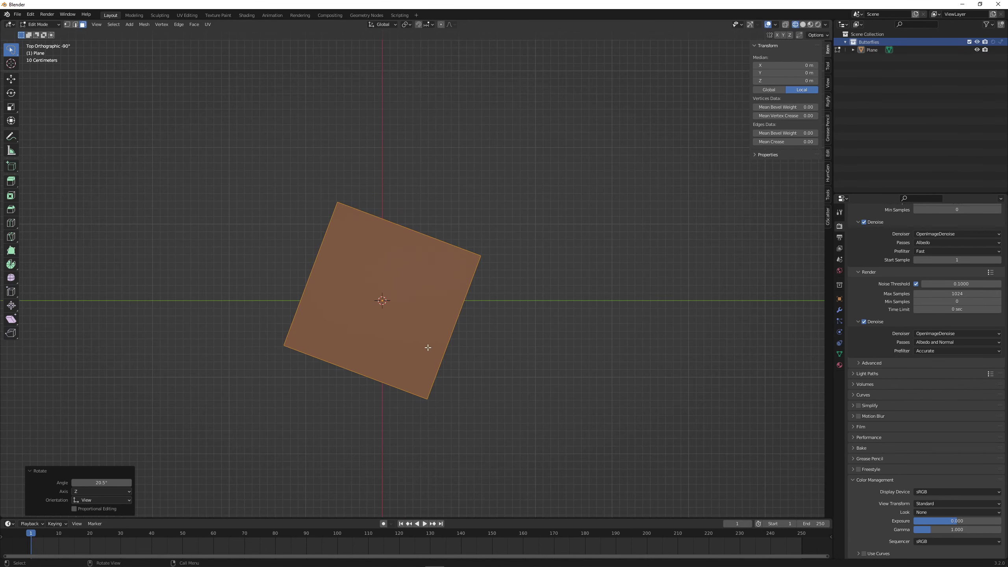
key(1)
click(448, 411)
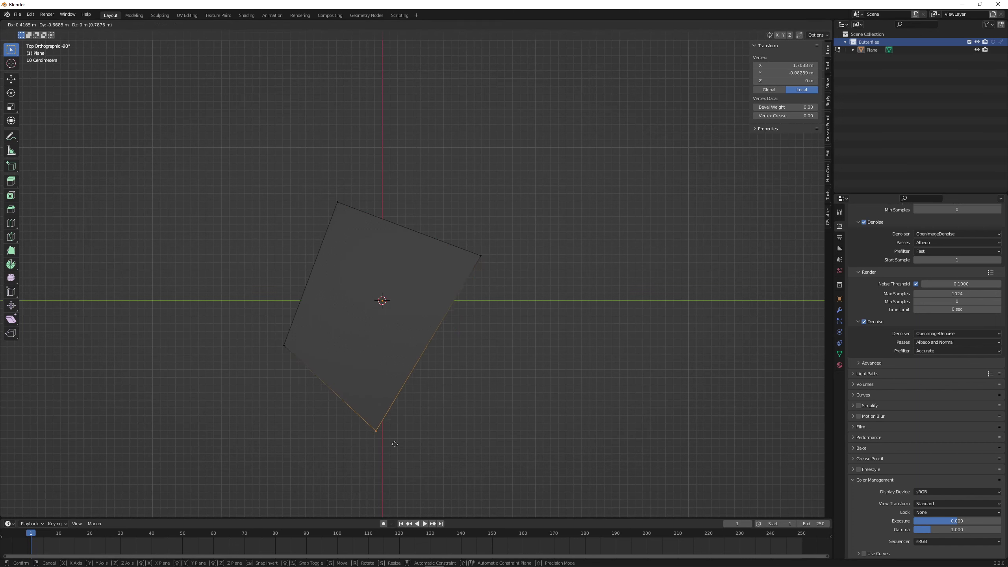
click(401, 458)
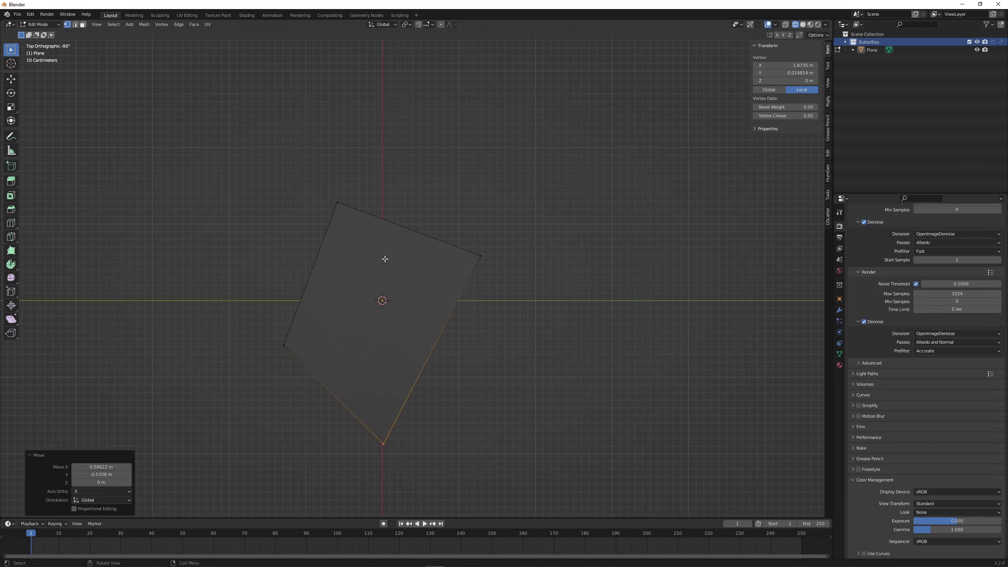
drag(308, 164, 360, 225)
key(g)
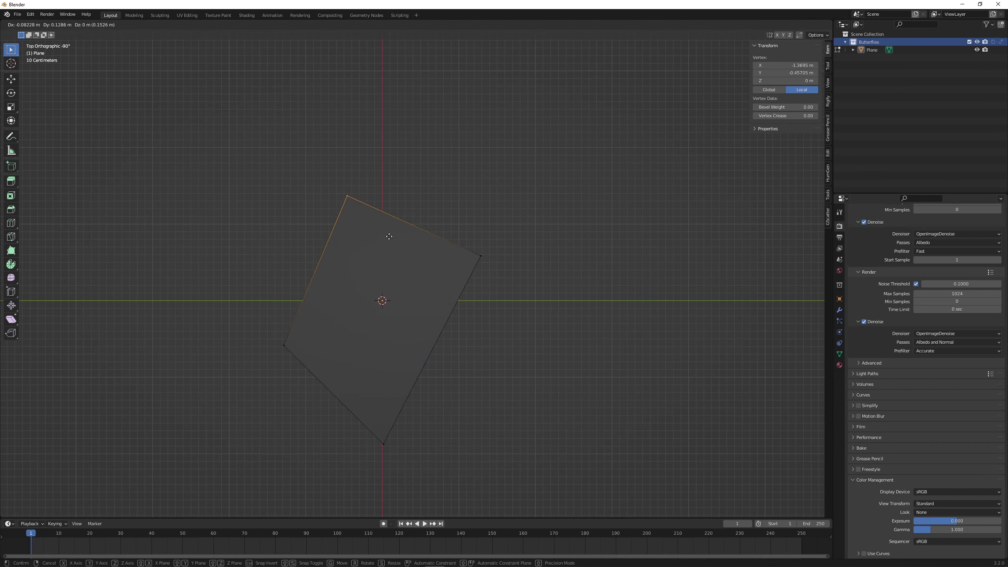
click(384, 227)
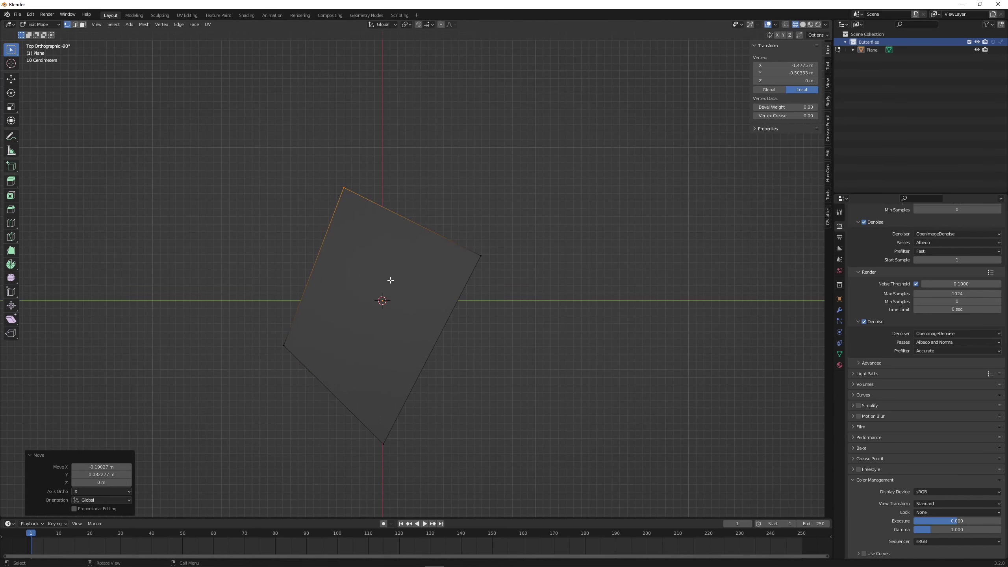
Step: Knife-cut a fan of edges radiating from the plane's left corner to the opposite edges
key(k)
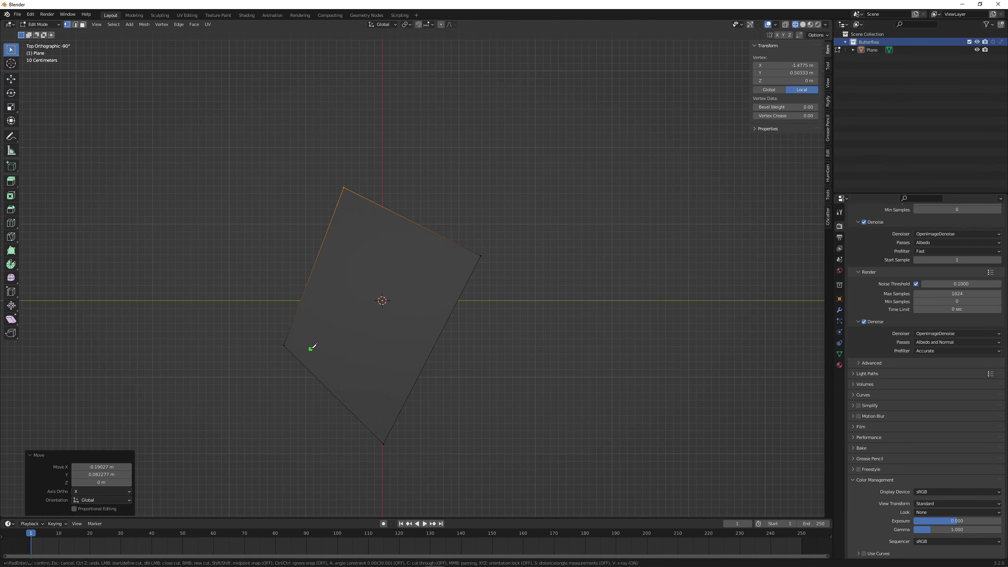
click(284, 346)
click(370, 201)
click(284, 345)
click(400, 216)
click(284, 345)
click(427, 229)
click(284, 346)
click(451, 241)
click(443, 330)
click(284, 345)
click(400, 412)
key(Return)
Step: Select six fan edges and raise them straight up along Z
key(2)
click(365, 392)
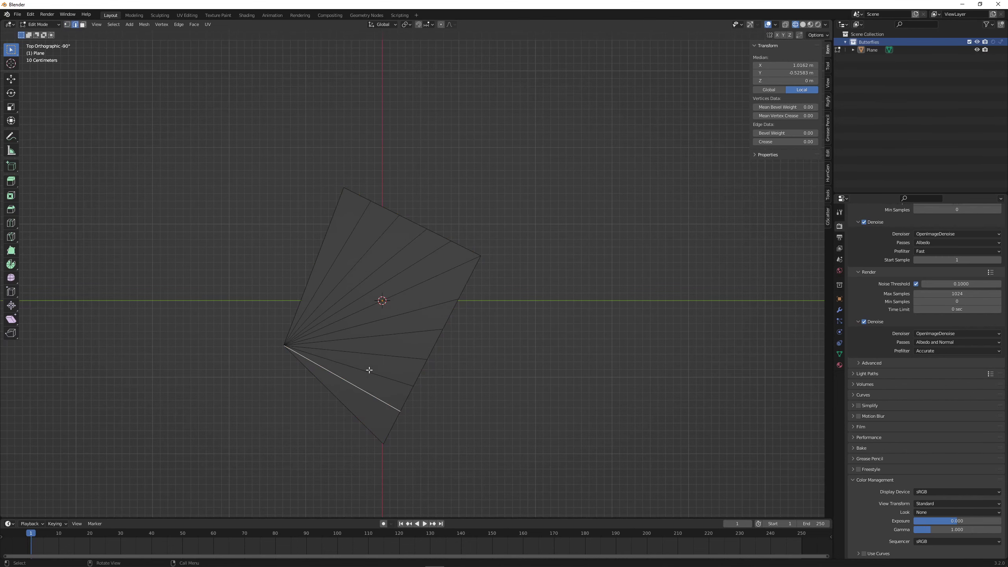
shift+click(368, 353)
shift+click(364, 324)
shift+click(359, 306)
shift+click(340, 286)
shift+click(313, 274)
middle_drag(397, 373, 357, 304)
key(g)
key(z)
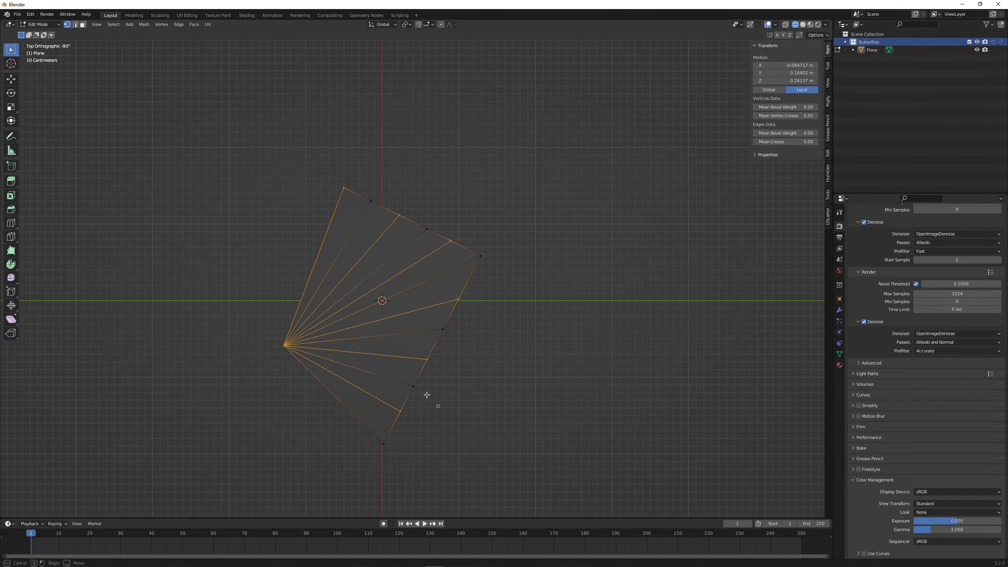
drag(440, 407, 390, 375)
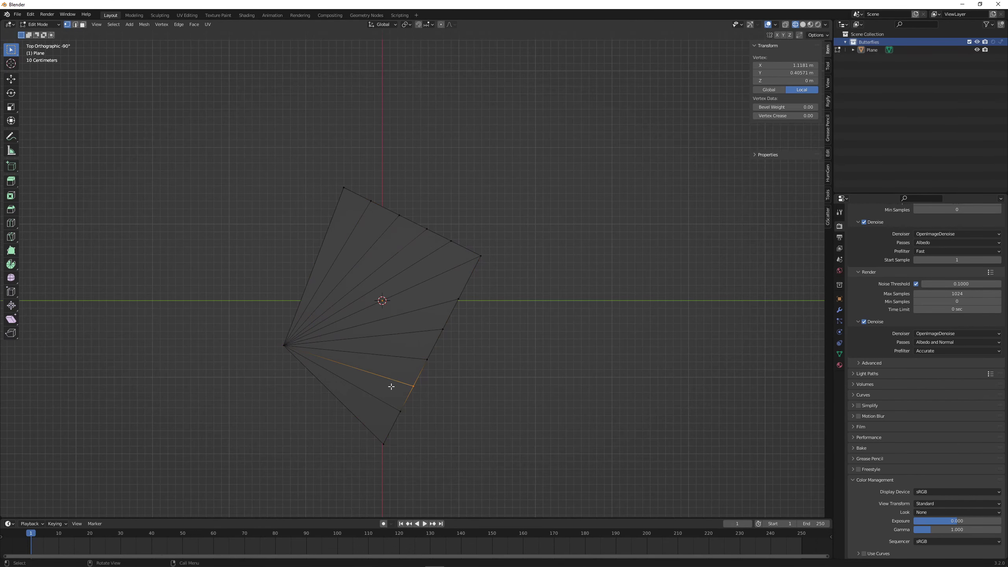
Step: With smooth falloff, pull the bottom wing vertex down-left and raise the two top vertices
key(alt+a)
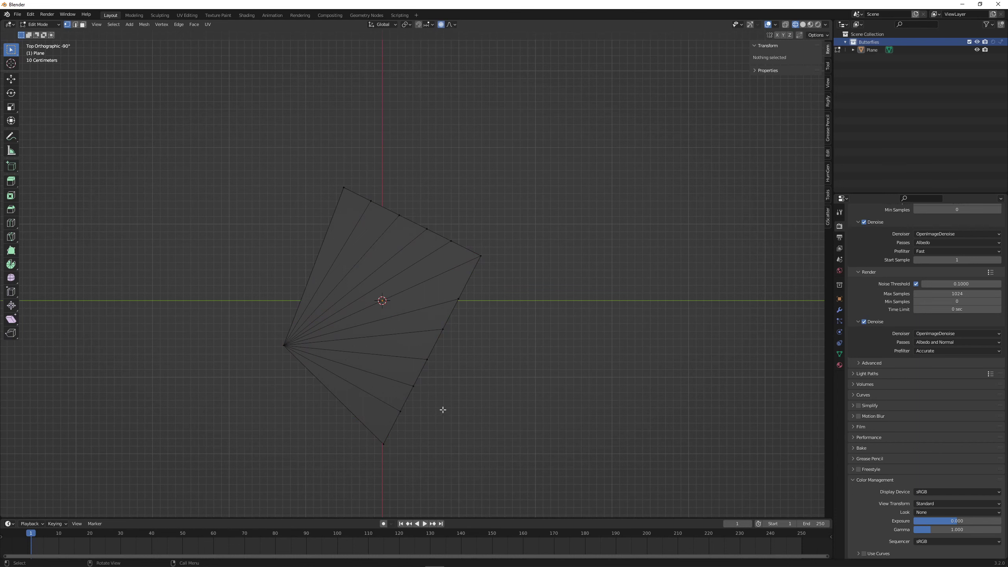
click(413, 386)
key(g)
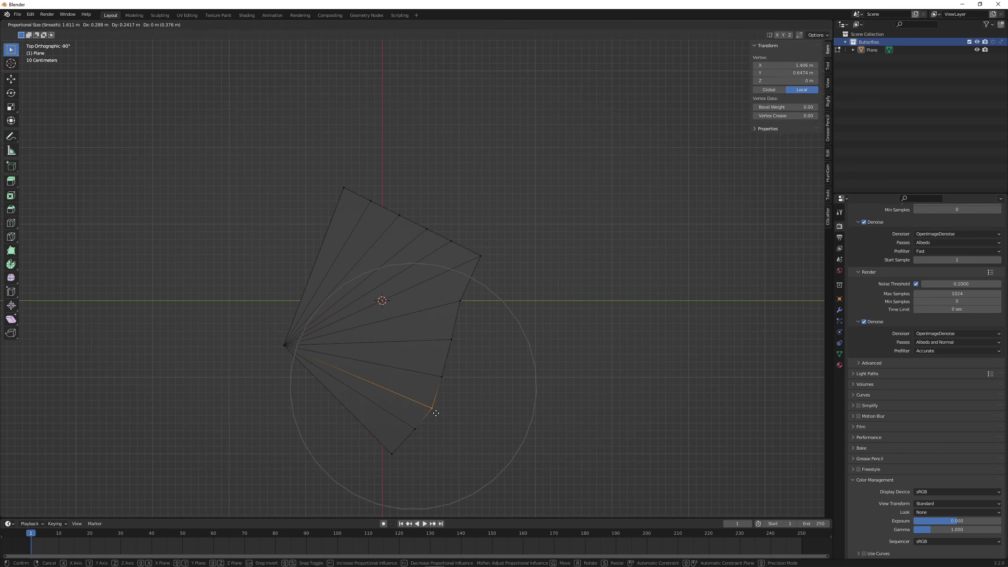
click(372, 461)
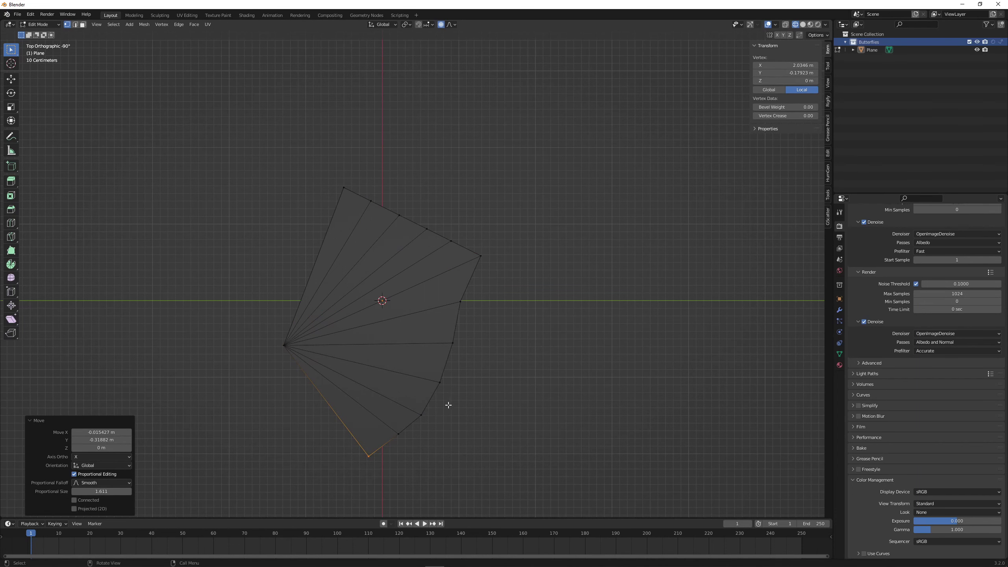
drag(445, 218, 416, 244)
key(g)
click(426, 221)
drag(353, 154, 386, 196)
key(g)
click(377, 178)
Step: Reposition three vertices along the wing's right edge
drag(502, 265, 469, 223)
key(g)
click(462, 234)
drag(493, 351, 437, 332)
key(g)
click(438, 345)
drag(477, 280, 425, 313)
key(g)
click(454, 360)
Step: Scale the outline around its upper and lower-right vertices and nudge the bottom vertex up-right
drag(388, 154, 431, 211)
key(s)
click(442, 217)
drag(428, 275, 488, 316)
key(s)
click(474, 307)
drag(441, 428, 397, 376)
key(g)
click(401, 371)
Step: Move the whole wing mesh so its pointed corner sits at the world origin
key(a)
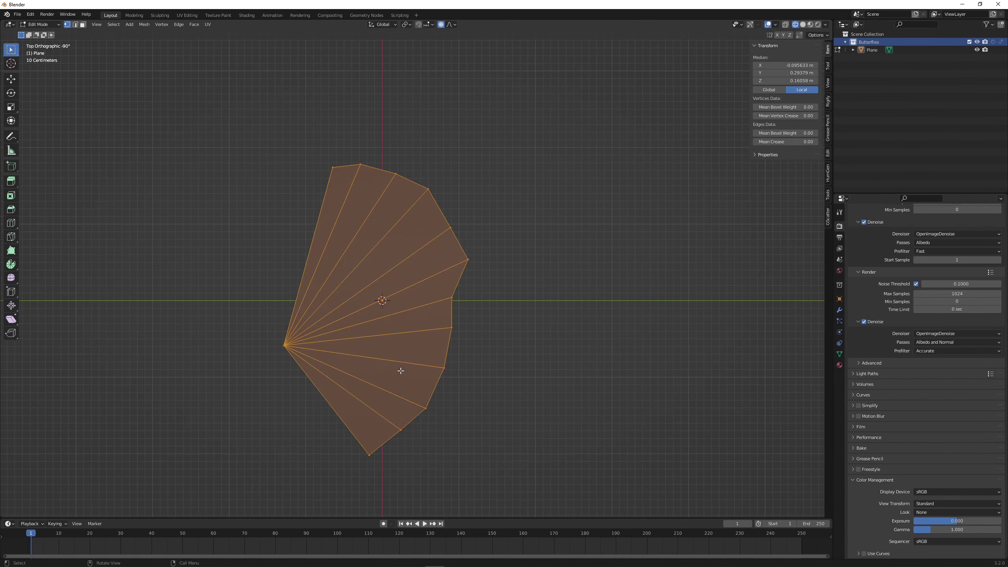
key(g)
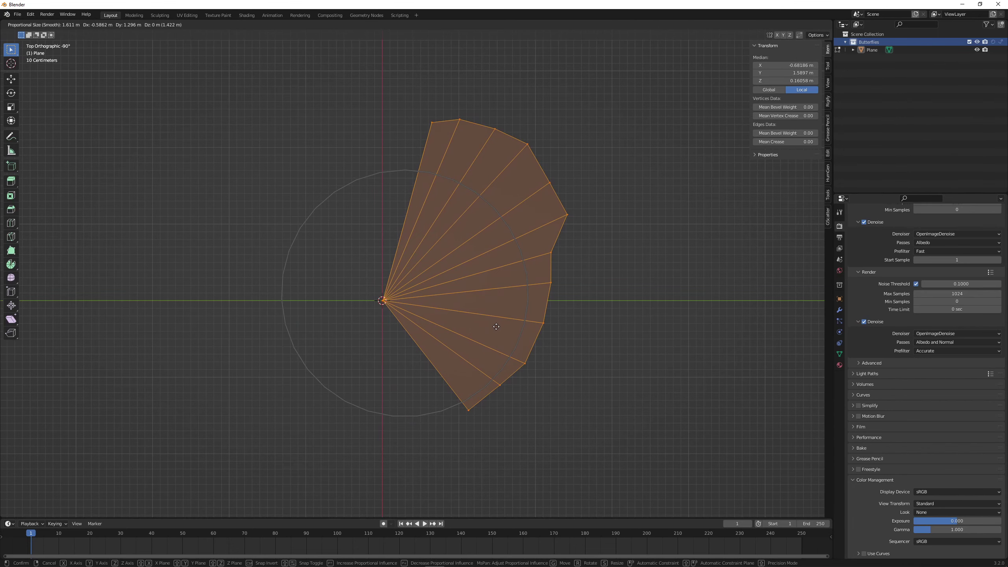
click(496, 326)
click(581, 249)
Step: Knife three arc cuts across the wing, the last near its point
middle_drag(581, 249, 460, 317)
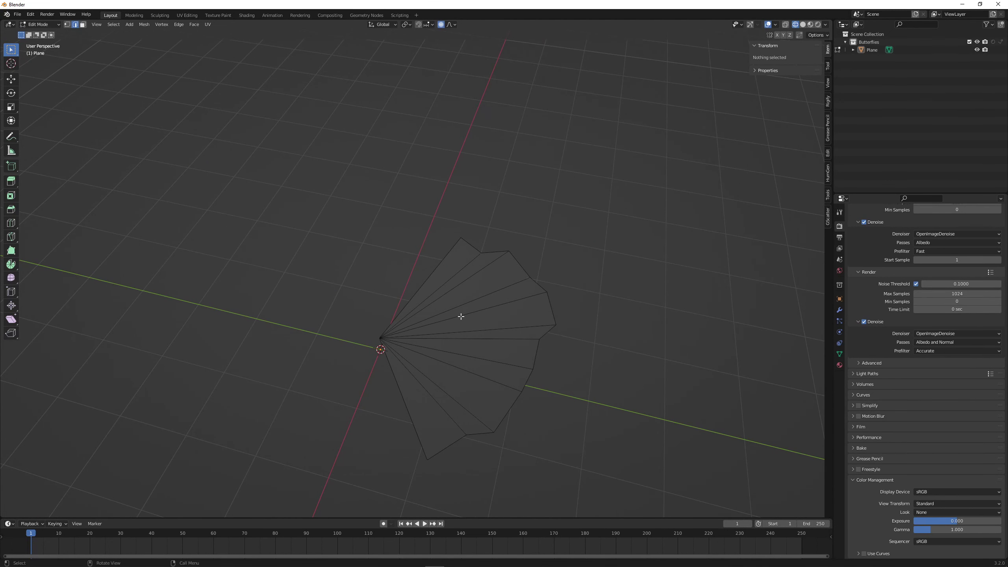
alt+middle_drag(461, 316, 461, 210)
key(k)
mouse_move(398, 175)
mouse_down()
mouse_move(460, 241)
mouse_move(420, 327)
mouse_up()
key(Return)
key(k)
mouse_move(411, 126)
mouse_down()
mouse_move(495, 181)
mouse_move(480, 313)
mouse_move(441, 352)
mouse_up()
key(Return)
key(k)
mouse_move(388, 215)
mouse_down()
mouse_move(418, 249)
mouse_move(399, 298)
mouse_up()
key(Return)
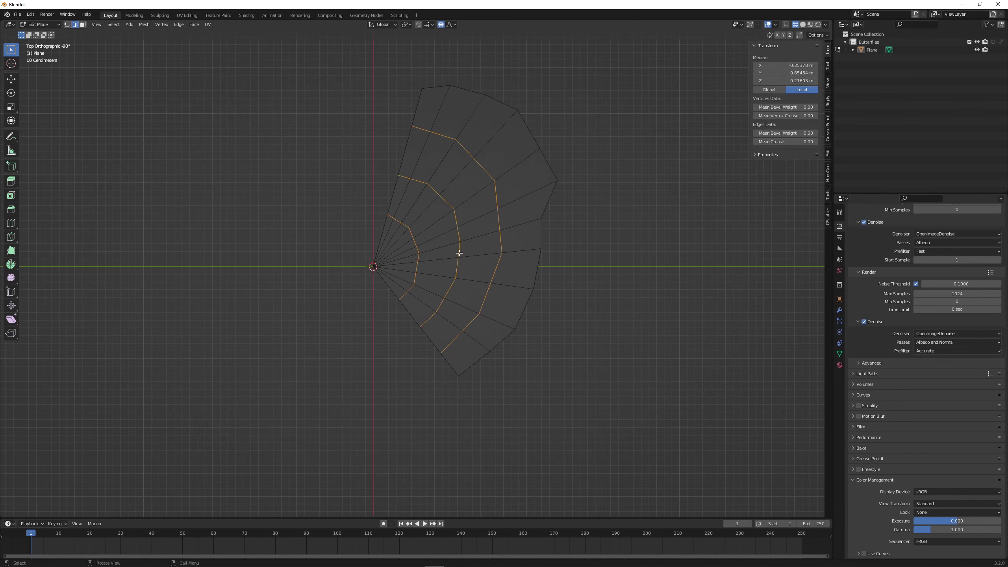
Step: Raise the middle arc edge loop along Z with proportional editing
alt+click(459, 253)
middle_drag(480, 270, 488, 301)
key(g)
key(z)
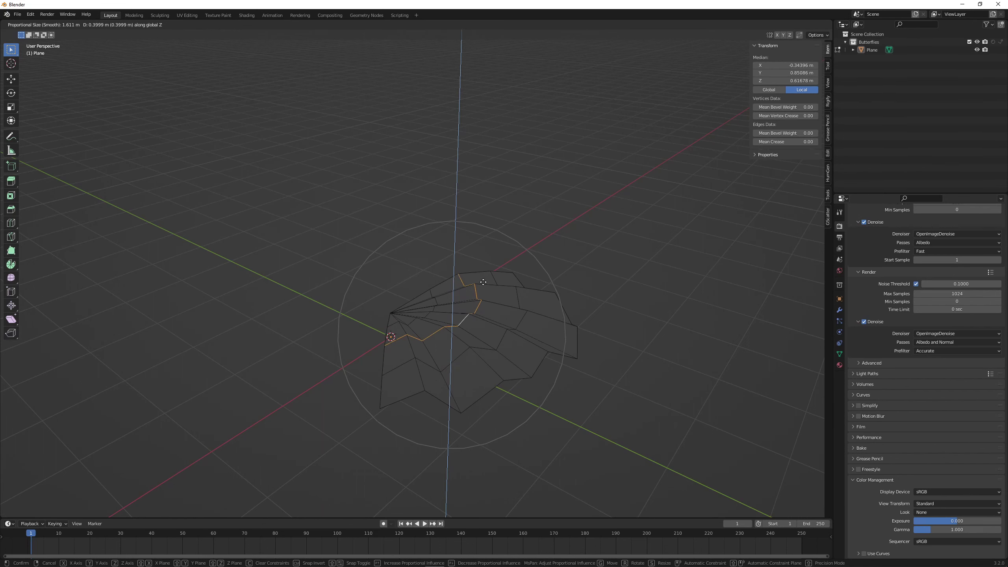
scroll(485, 294, down, 1)
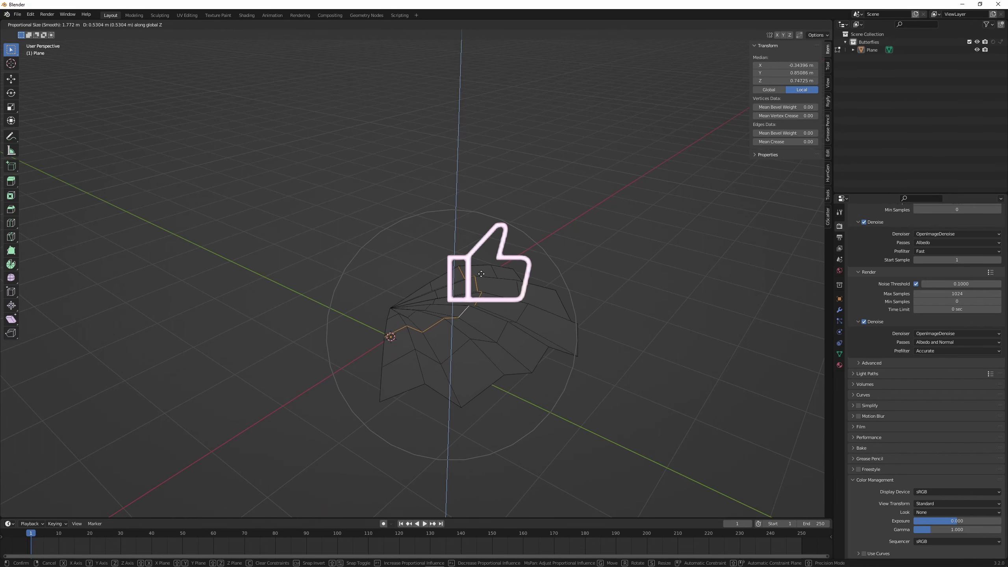
click(481, 273)
middle_drag(482, 287, 442, 299)
Step: Raise a radial edge loop 0.33 m along Z to form a fold
alt+click(435, 326)
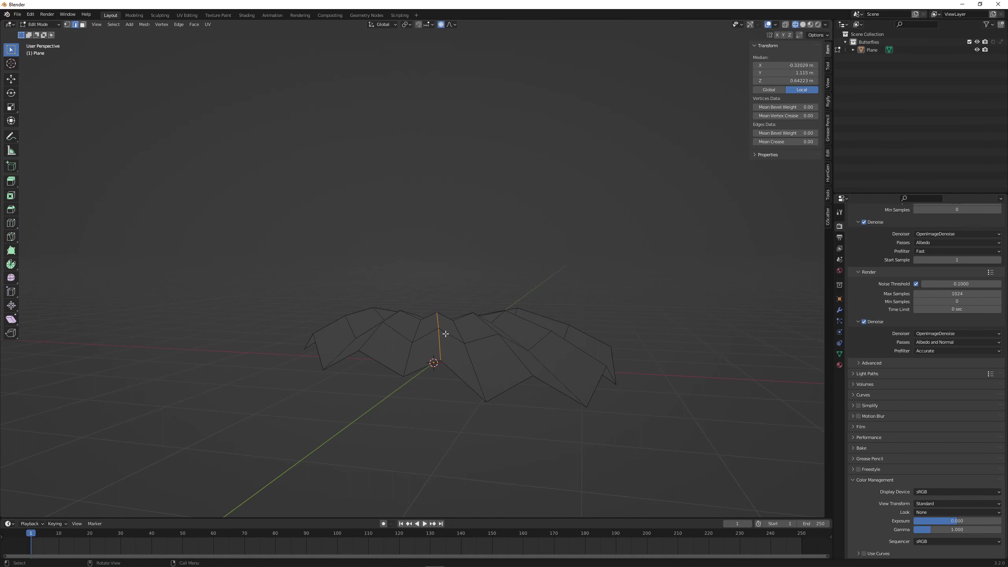
key(g)
key(z)
click(447, 318)
middle_drag(446, 318, 456, 293)
Step: Lower the whole wing mesh along Z
key(a)
key(g)
key(z)
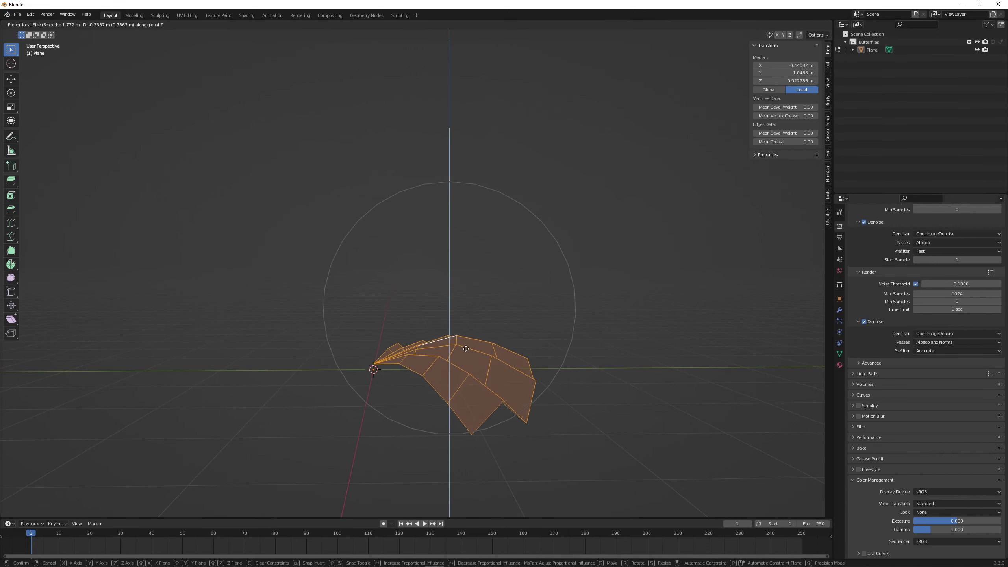
click(466, 352)
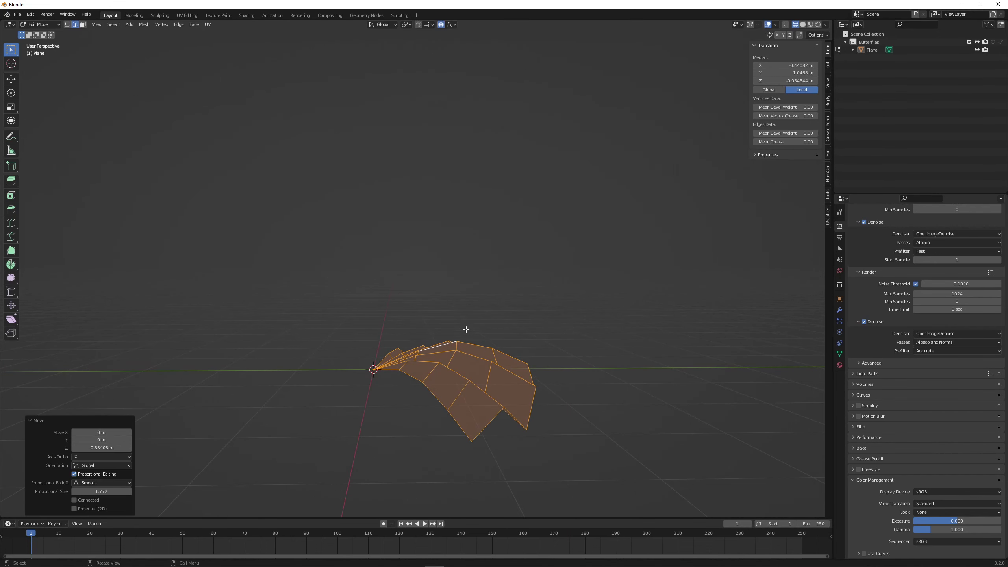
Step: Tilt the wing in side view, flatten it to 0.576 on Z, and return to Object Mode
key(KP_3)
key(r)
click(647, 321)
key(s)
key(z)
click(460, 352)
middle_drag(459, 352, 493, 340)
key(Tab)
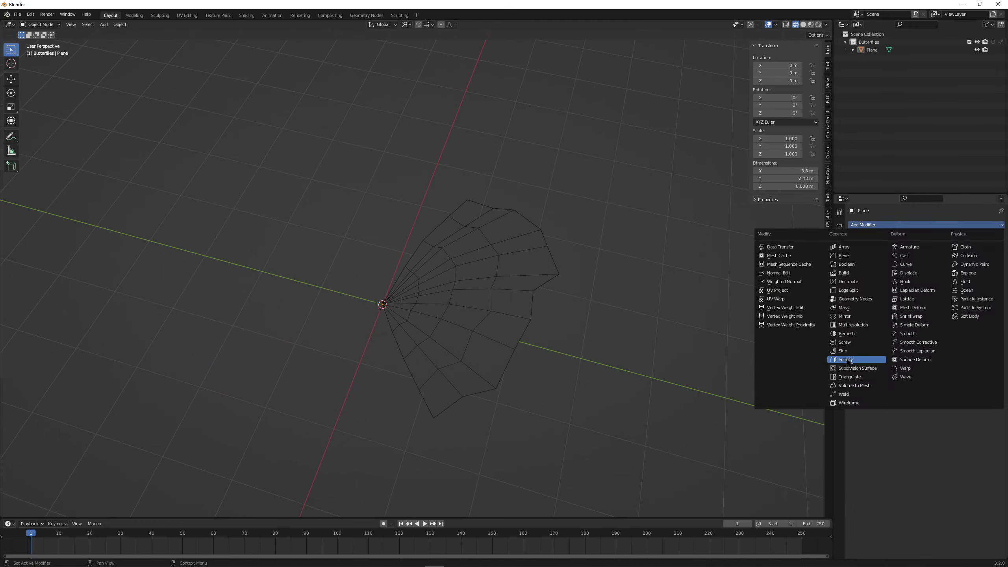
Step: Add a Solidify modifier and toggle its viewport display to compare the thickness
click(846, 360)
middle_drag(611, 323, 524, 295)
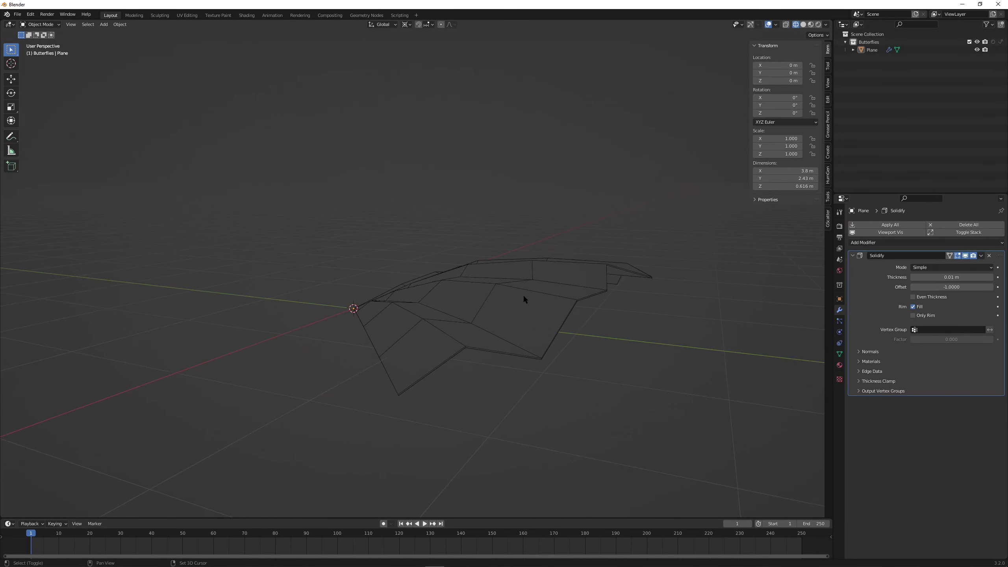
click(966, 256)
click(967, 256)
click(966, 256)
click(966, 256)
Step: Add a Mirror modifier with Axis X off and Axis Y on to duplicate the wing
click(926, 242)
click(841, 335)
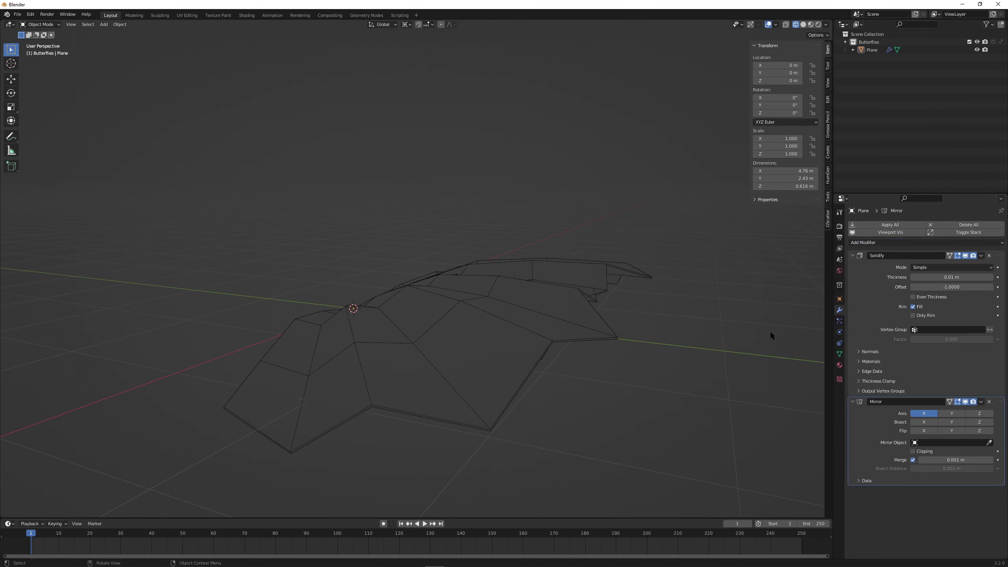
alt+middle_drag(690, 331, 525, 345)
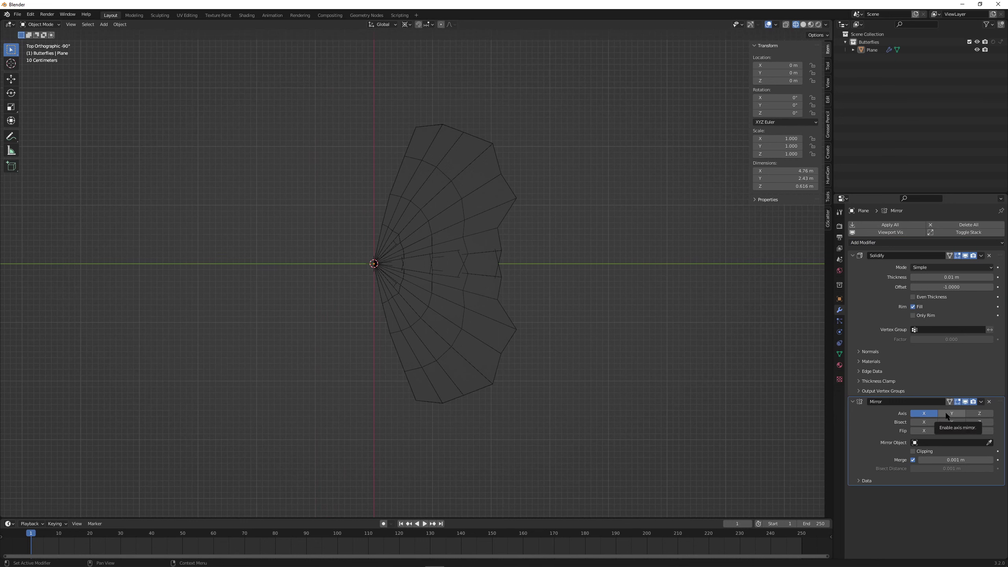
click(924, 414)
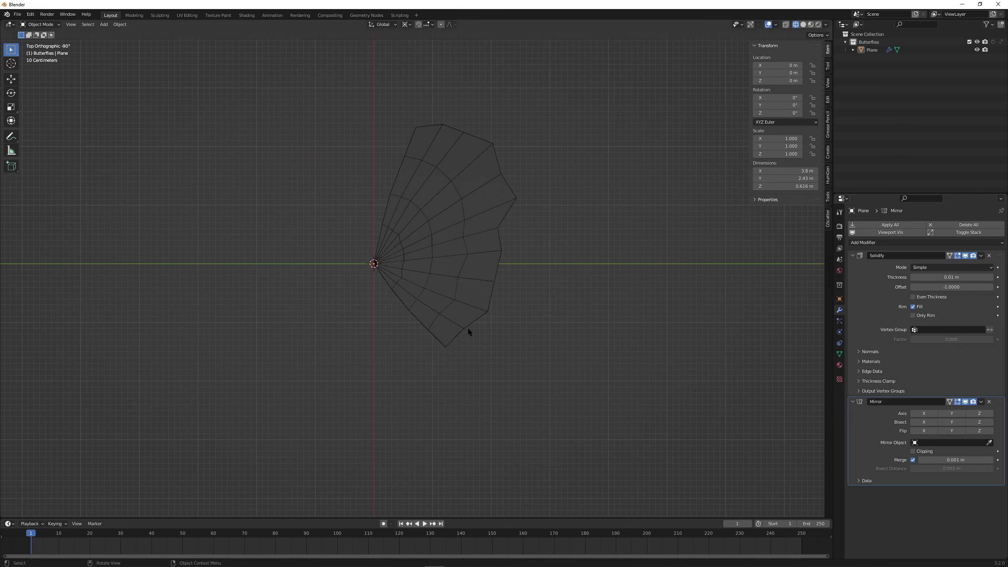
click(958, 413)
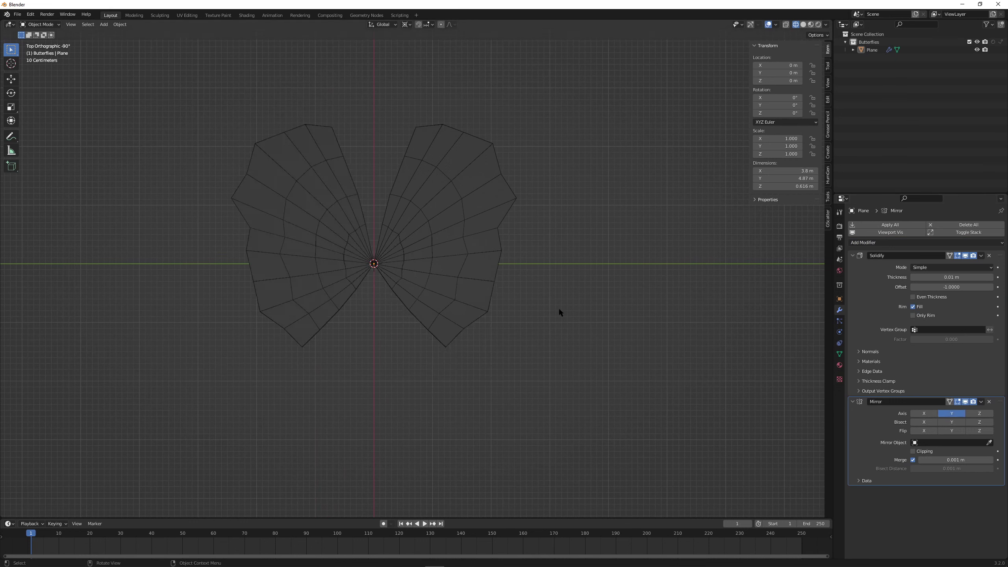
Step: In Edit Mode, rotate the wing 18.2° around the centre and begin tilting it downward
key(Tab)
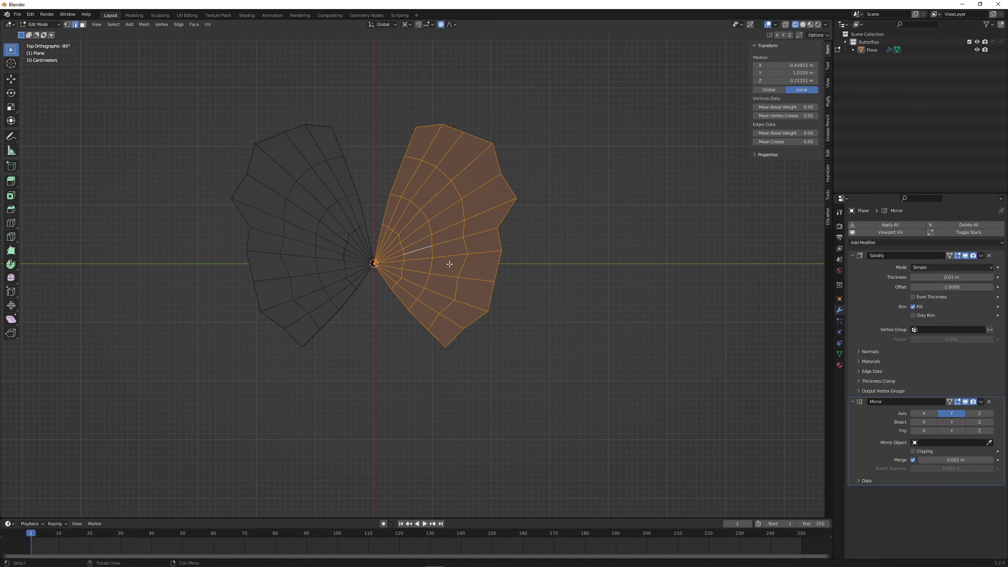
key(r)
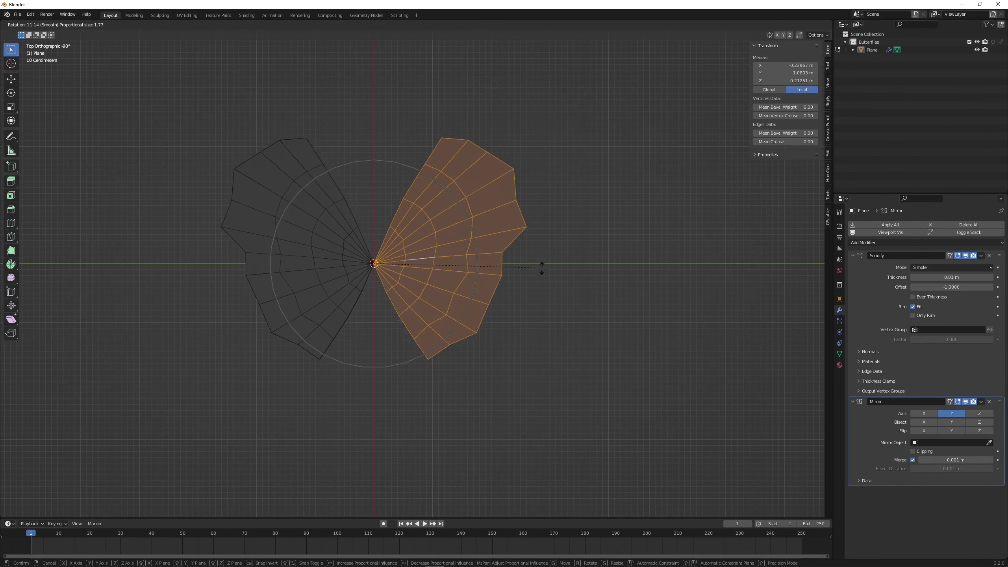
click(547, 286)
middle_drag(547, 287, 459, 298)
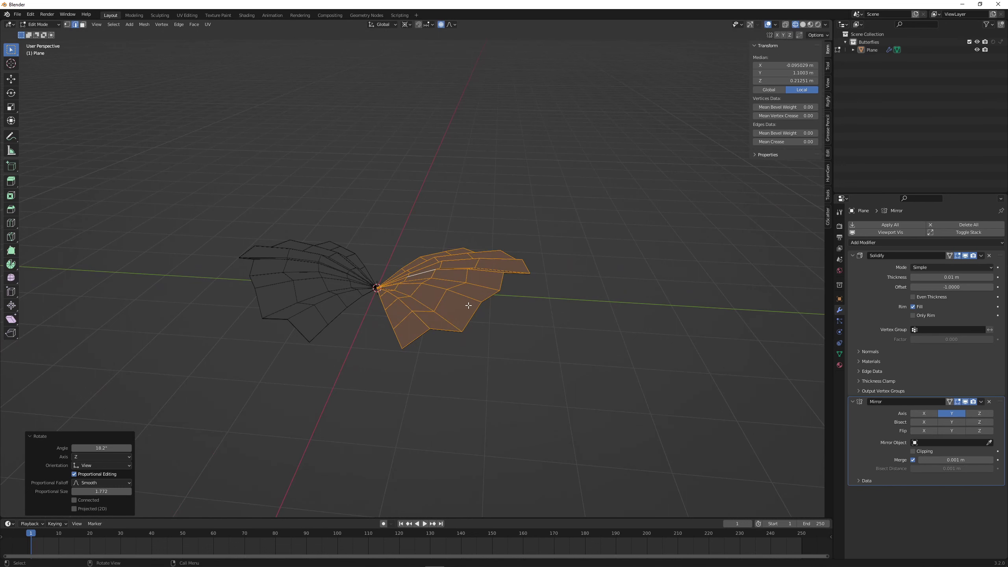
middle_drag(546, 334, 520, 324)
key(r)
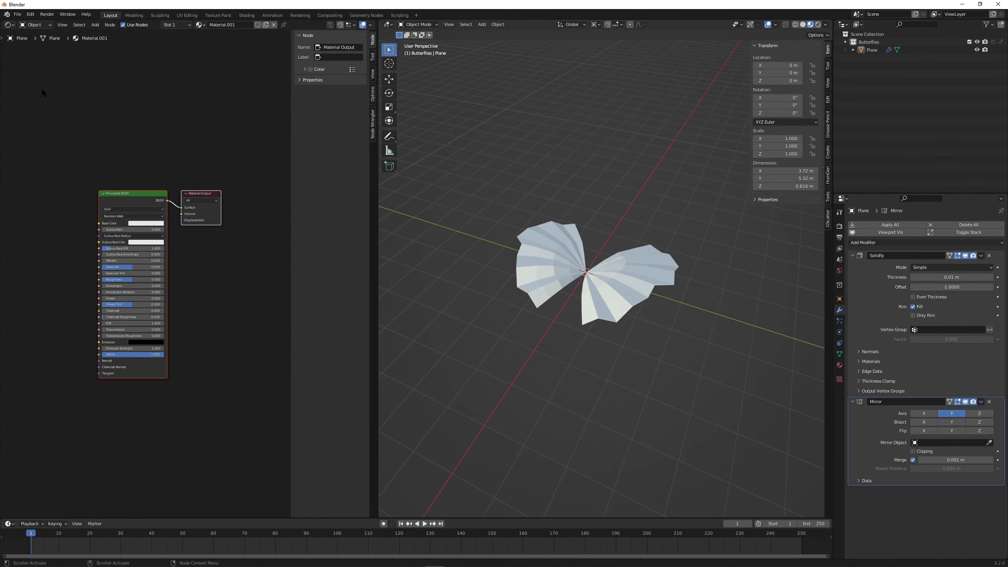
Step: Load Umami-Origami-banner.psd from 04_Comp as the material's image texture, then switch to UV Editor
middle_drag(78, 159, 112, 145)
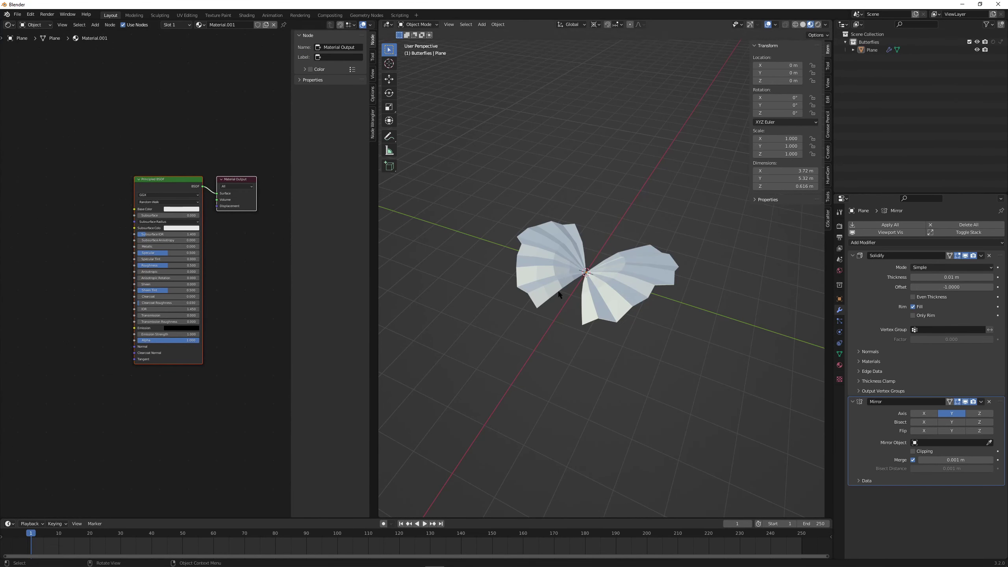
key(ctrl+t)
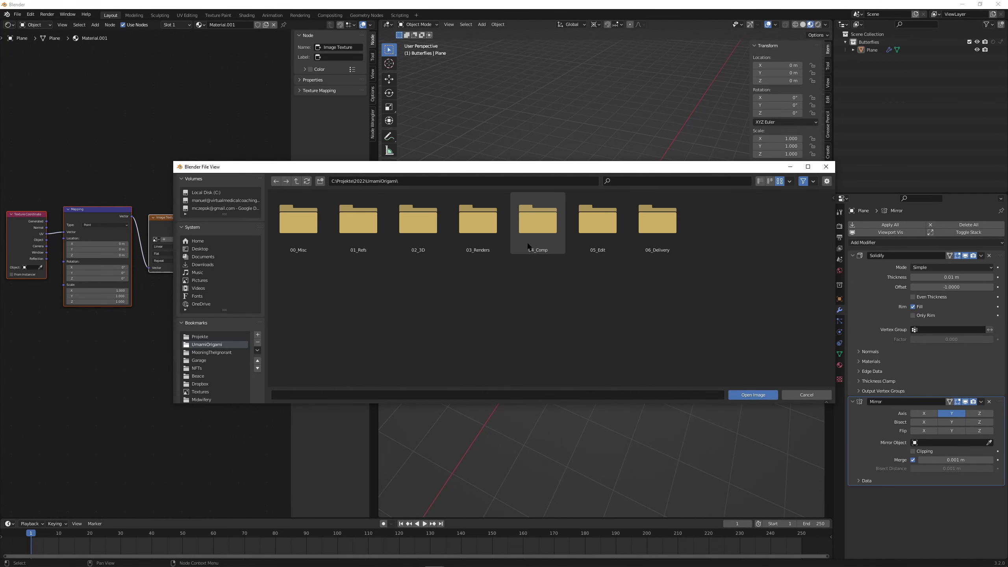
double_click(528, 246)
click(298, 344)
click(753, 395)
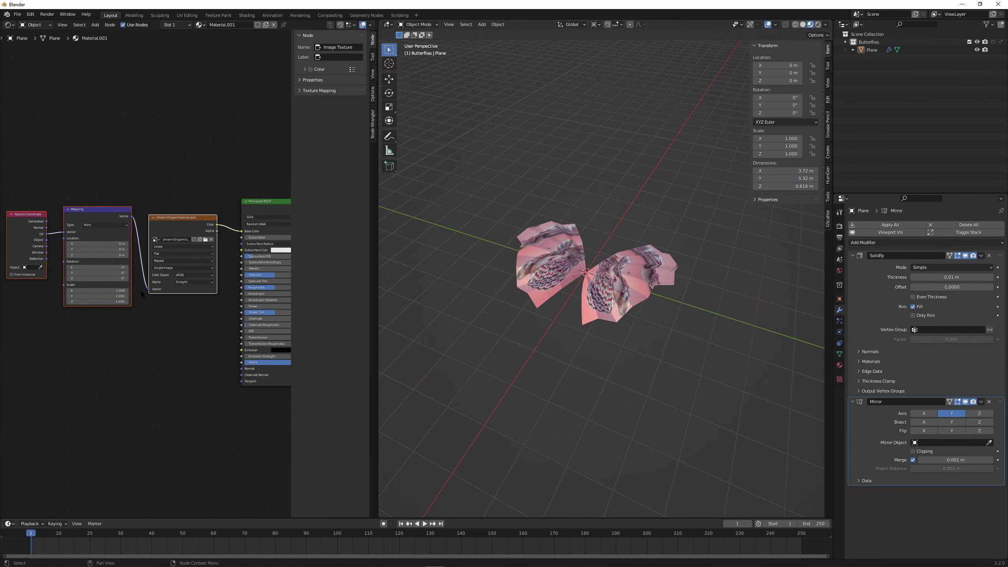
click(9, 25)
click(16, 64)
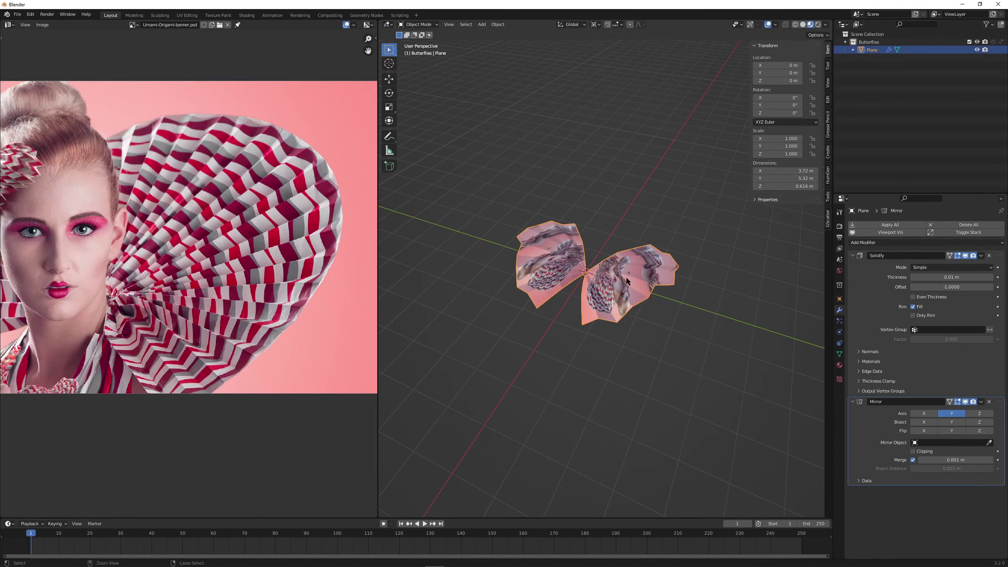
Step: Unwrap the butterfly mesh's faces onto the origami image
key(Tab)
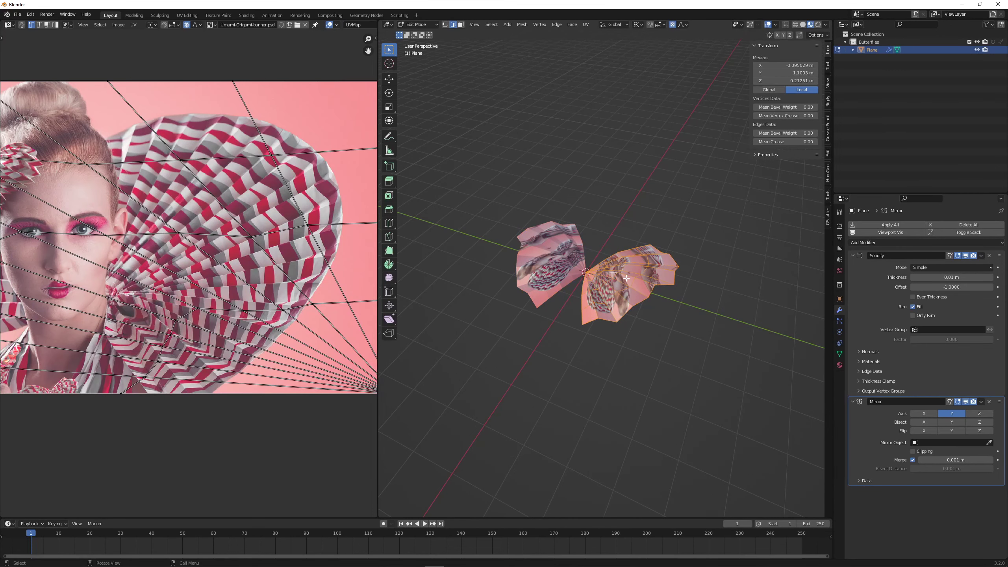
key(3)
key(u)
click(596, 332)
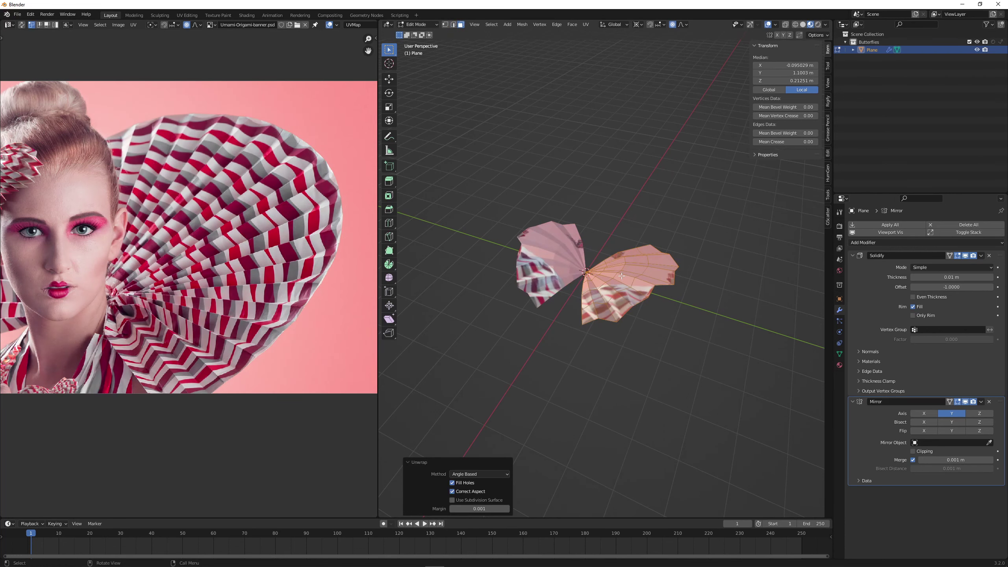
Step: Move the whole UV layout onto the image's right half and shrink it
key(a)
middle_drag(80, 276, 121, 275)
drag(103, 273, 251, 279)
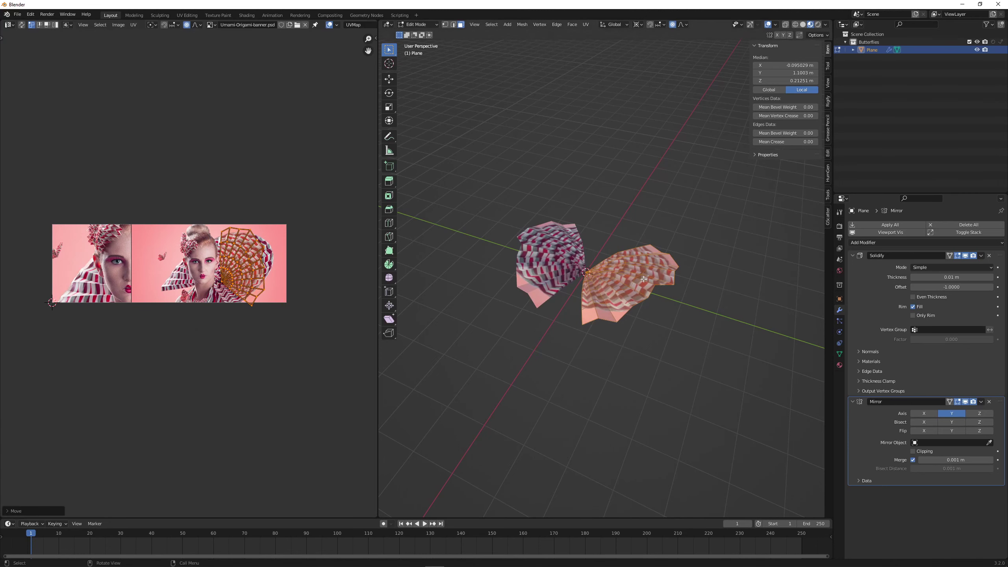
middle_drag(643, 280, 608, 285)
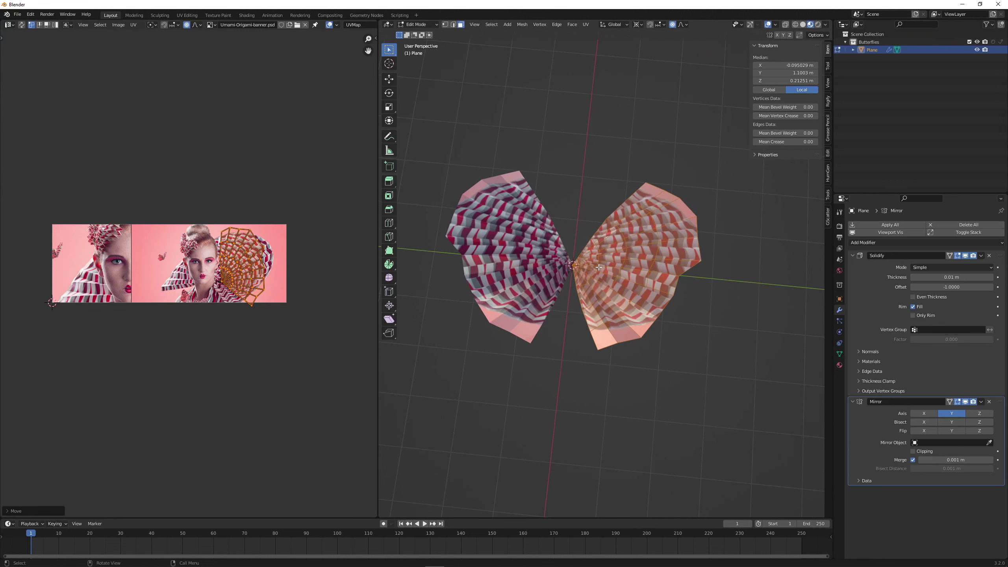
scroll(243, 275, up, 1)
key(s)
click(283, 298)
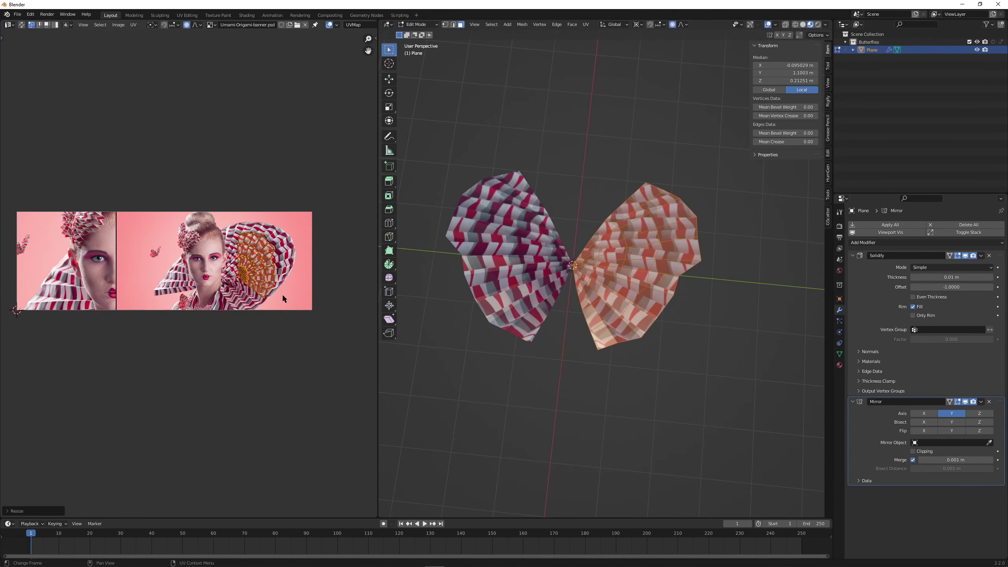
Step: Rotate the wing UVs to realign the texture, then return to Object Mode
middle_drag(574, 305, 565, 325)
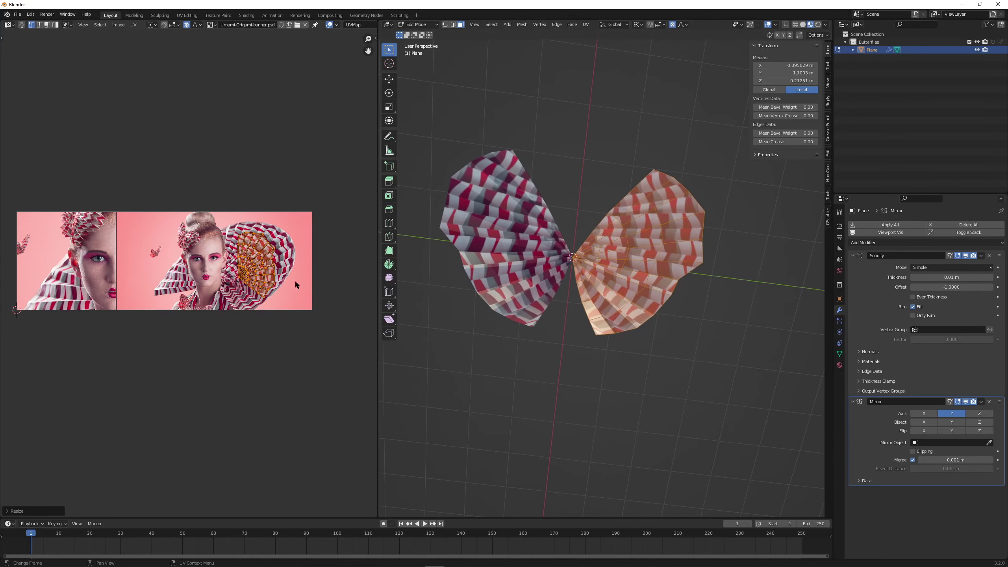
key(r)
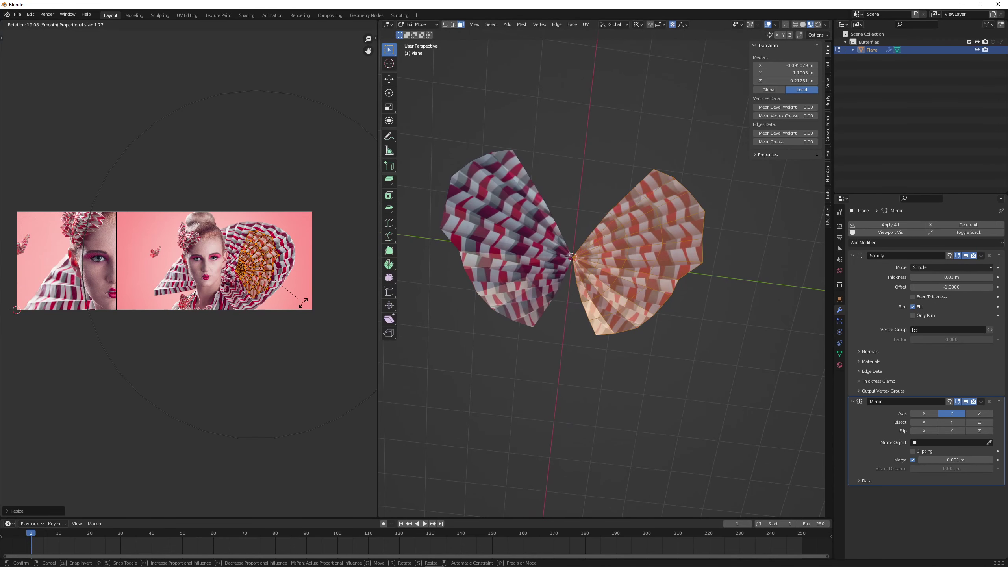
click(304, 306)
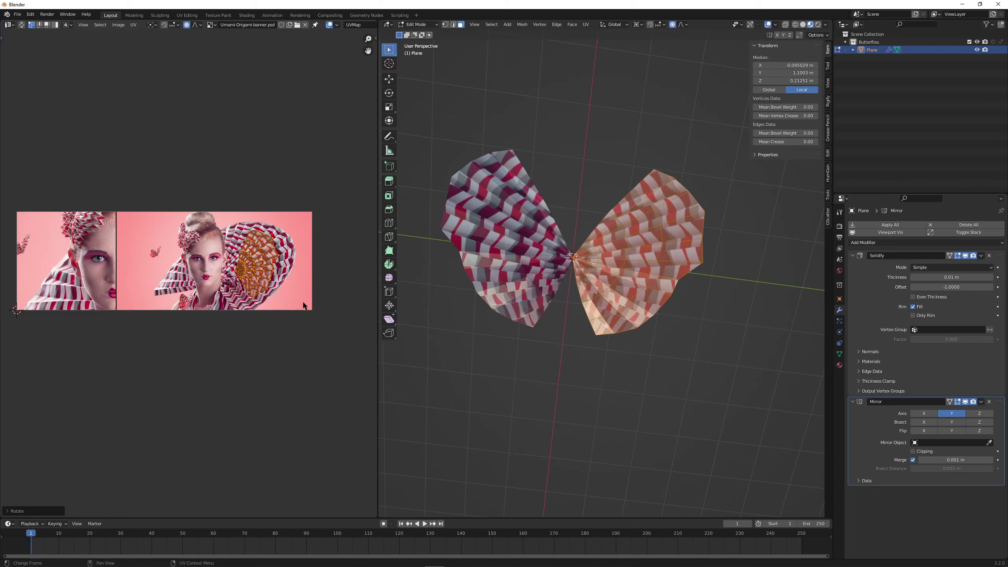
middle_drag(555, 238, 589, 238)
key(Tab)
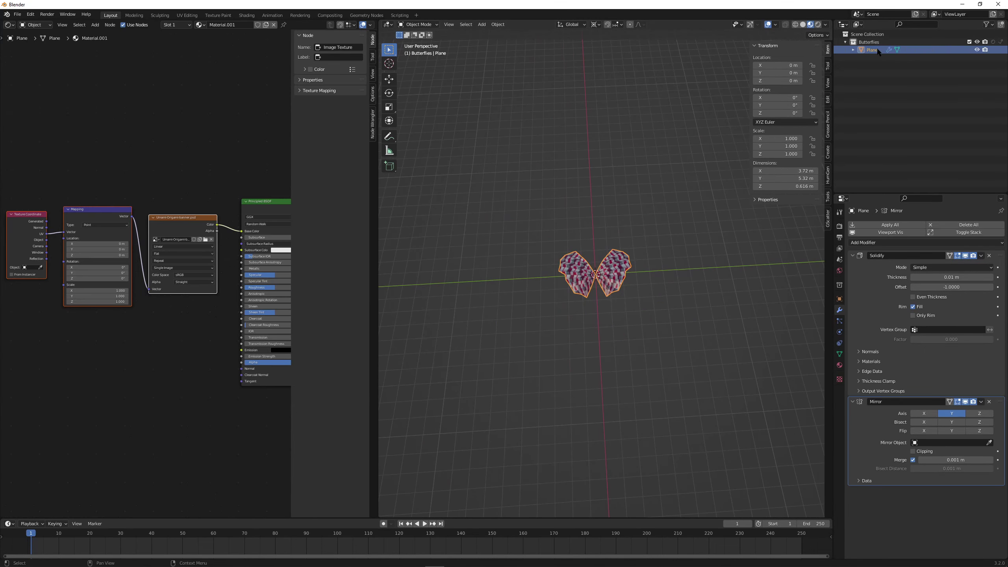
Step: Rename the Plane object to BF in the Outliner
double_click(882, 50)
text(BF)
key(Return)
key(ctrl+s)
key(Escape)
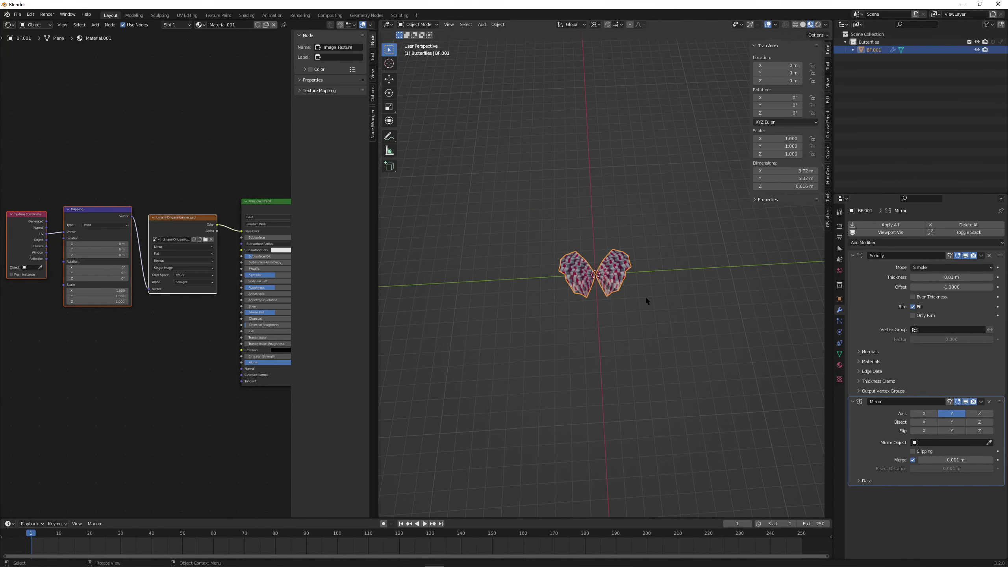
middle_drag(657, 320, 638, 301)
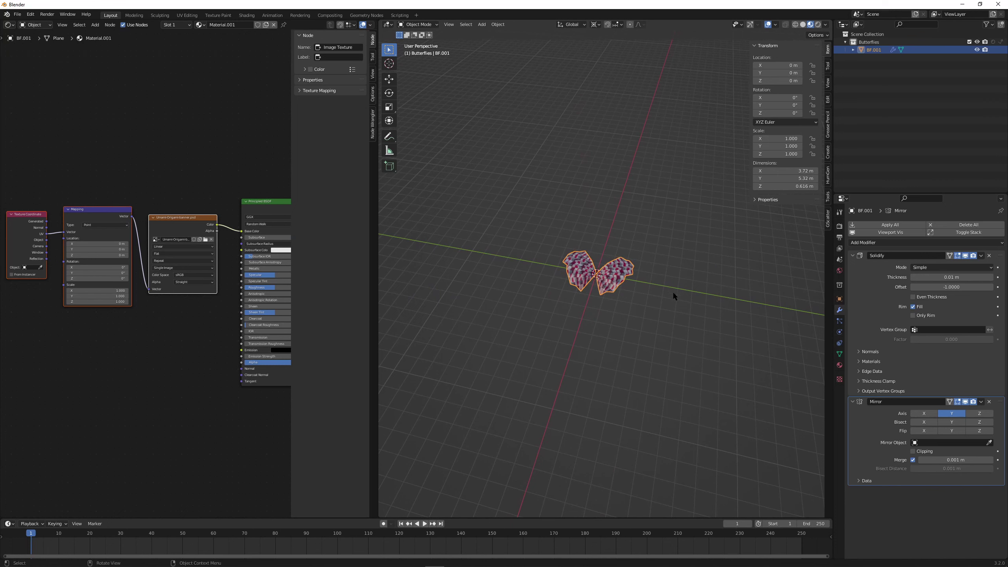
Step: Create a new empty collection named Set
click(922, 74)
click(1001, 25)
double_click(871, 57)
text(Set)
key(Return)
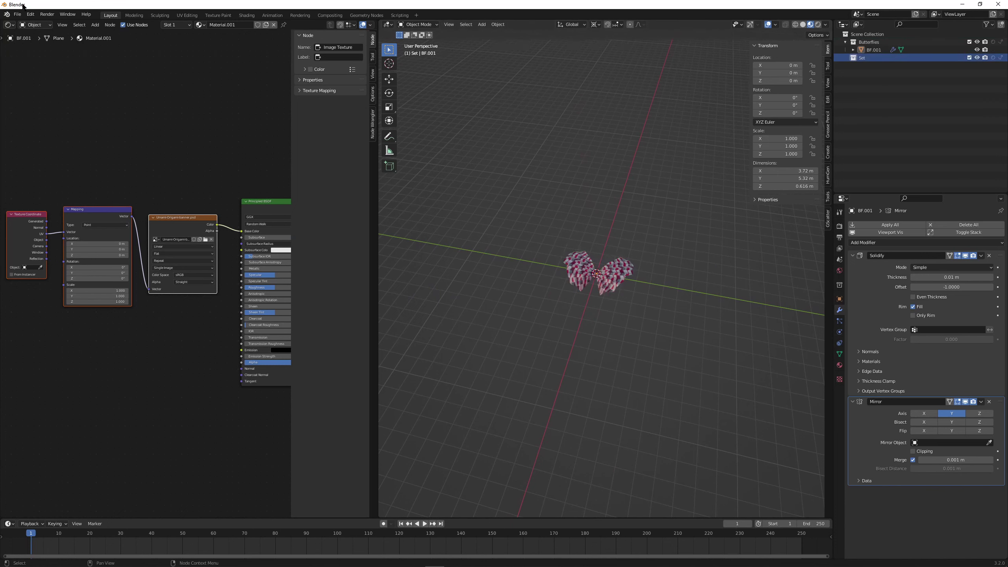
click(18, 14)
Step: Search the add-on preferences for 'image' to check Import Images as Planes is available
mouse_move(40, 120)
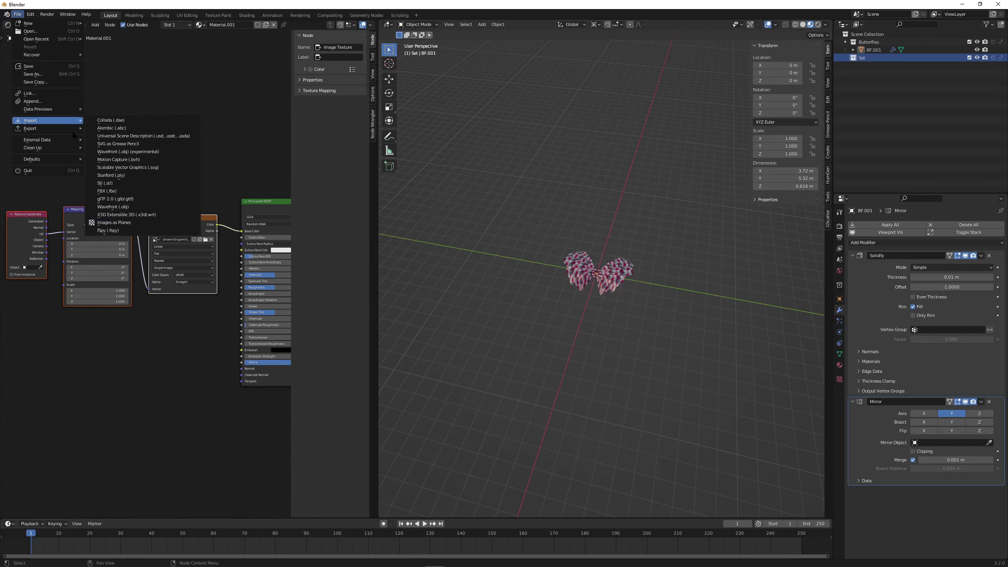
click(31, 14)
click(54, 126)
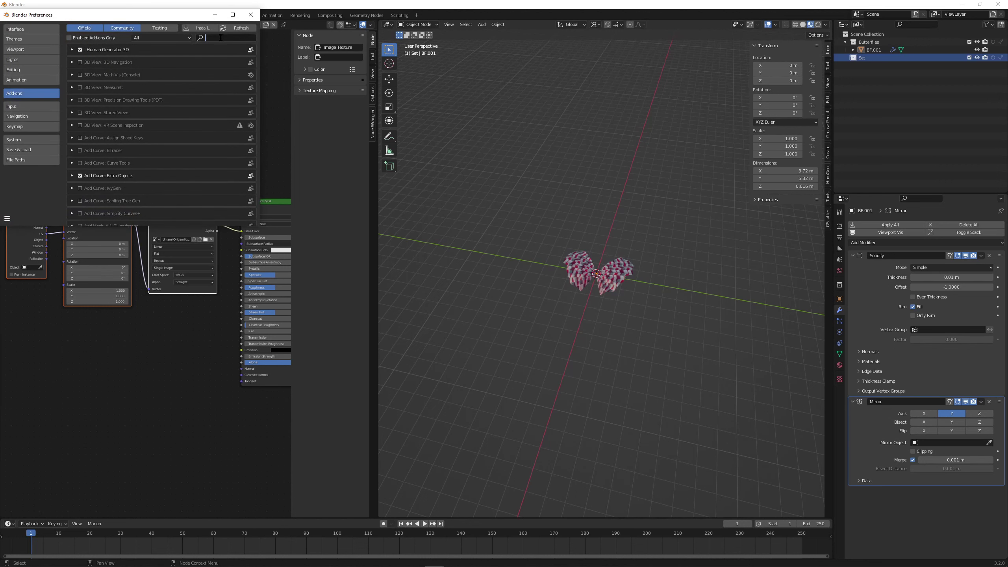
text(image)
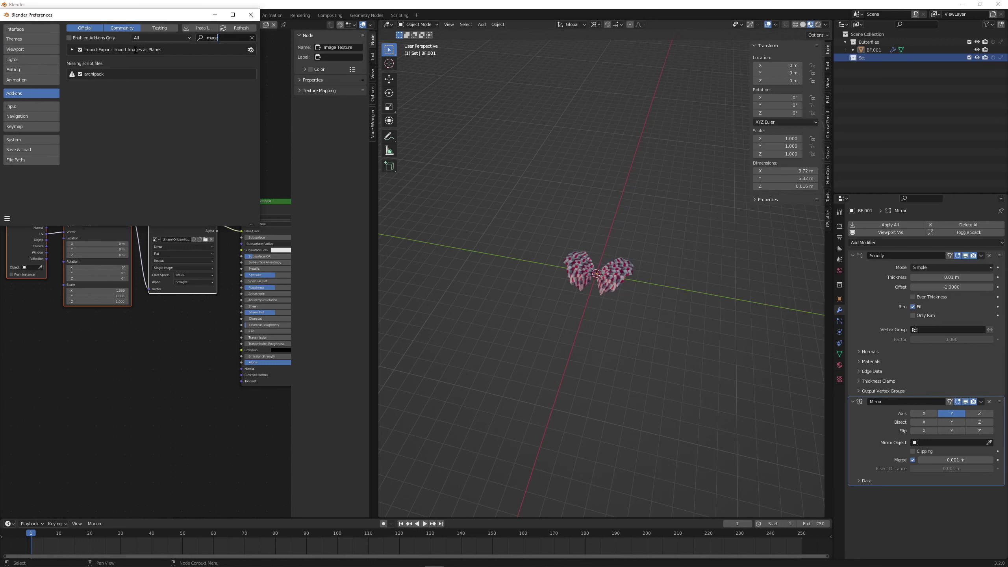
Step: Import _MG_6058.tif from the UmamiOrigami folder as a plane with an Emit material
click(17, 14)
mouse_move(38, 121)
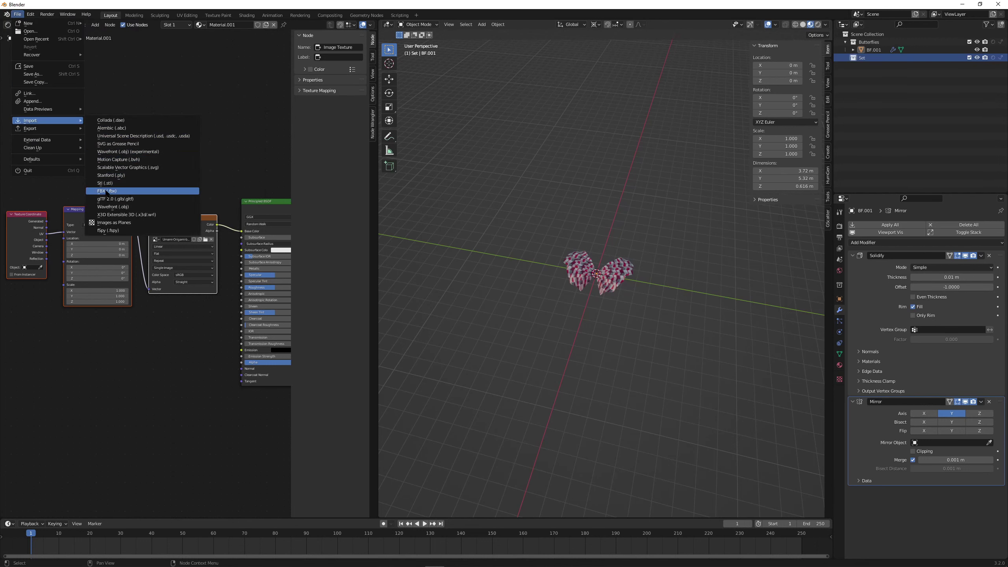
click(113, 223)
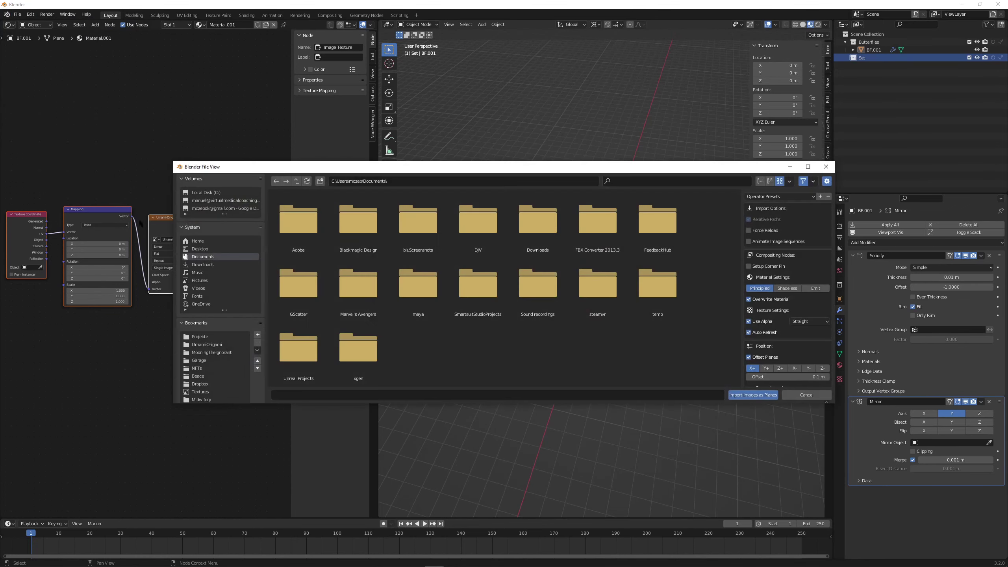
click(214, 344)
click(358, 350)
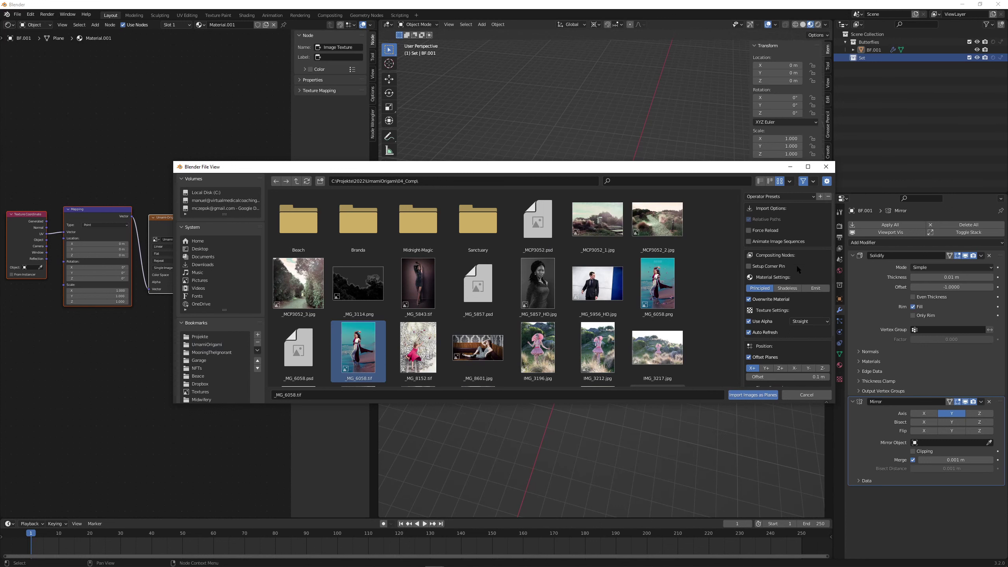
click(817, 289)
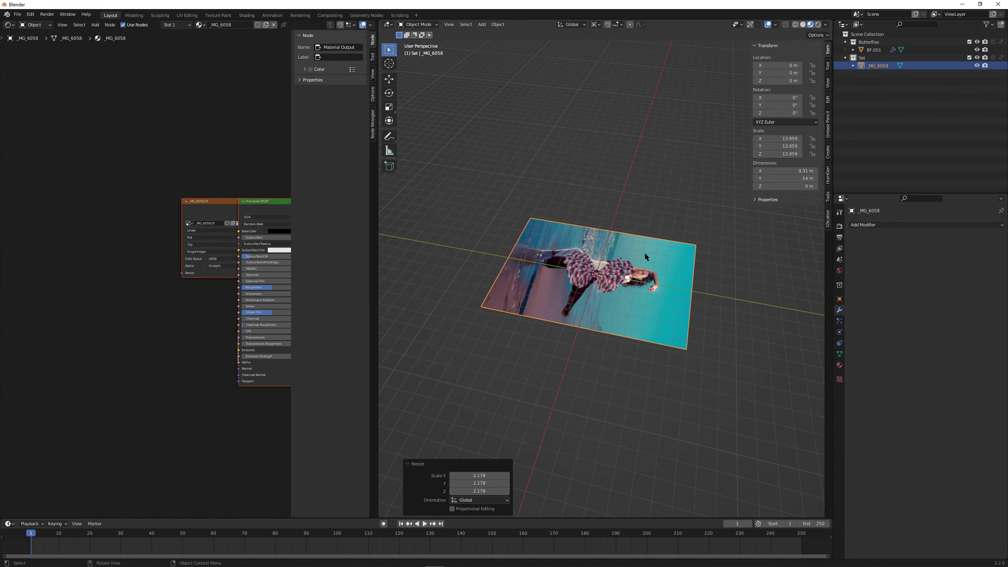
Step: Rotate the photo plane 90° on X and 90° on Z, then push it back along X
key(r)
key(x)
key(9)
key(0)
key(Return)
key(r)
key(z)
key(9)
key(0)
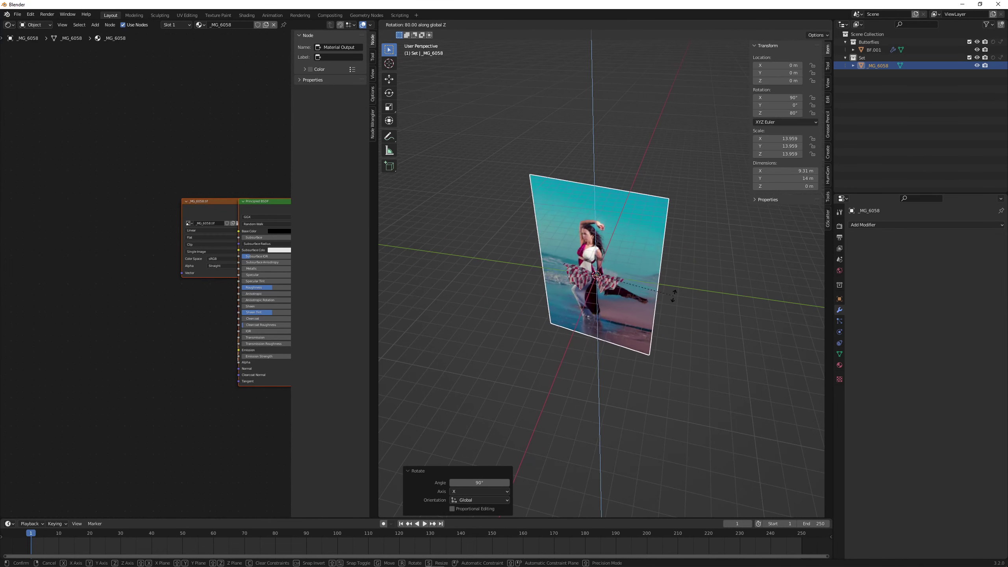
key(Return)
key(g)
key(x)
click(631, 269)
mouse_move(617, 280)
middle_down()
mouse_move(678, 251)
mouse_move(597, 292)
mouse_move(613, 292)
middle_up()
Step: Add a camera at the origin and select the BG plane and the camera
key(shift+a)
mouse_move(615, 296)
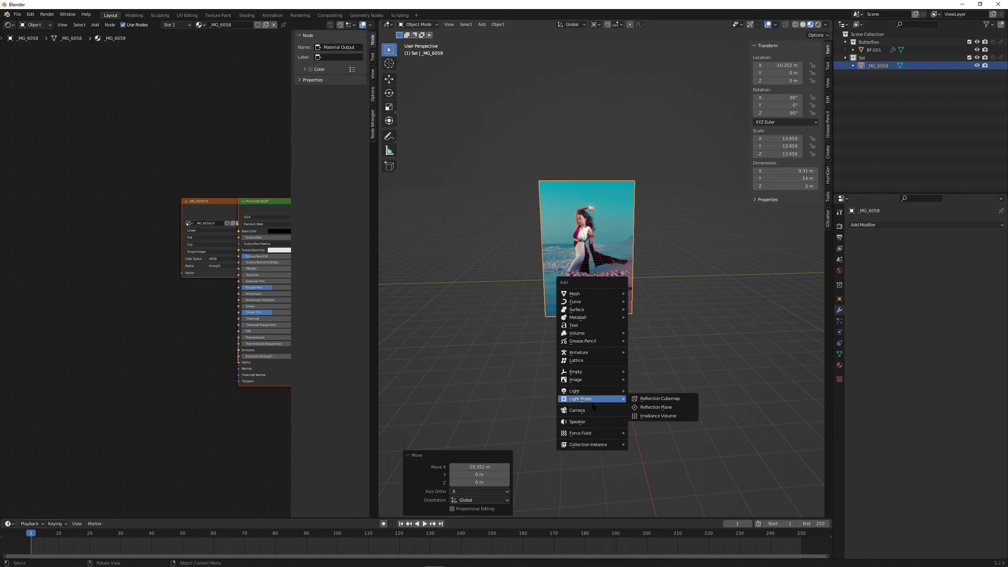
click(579, 410)
click(877, 65)
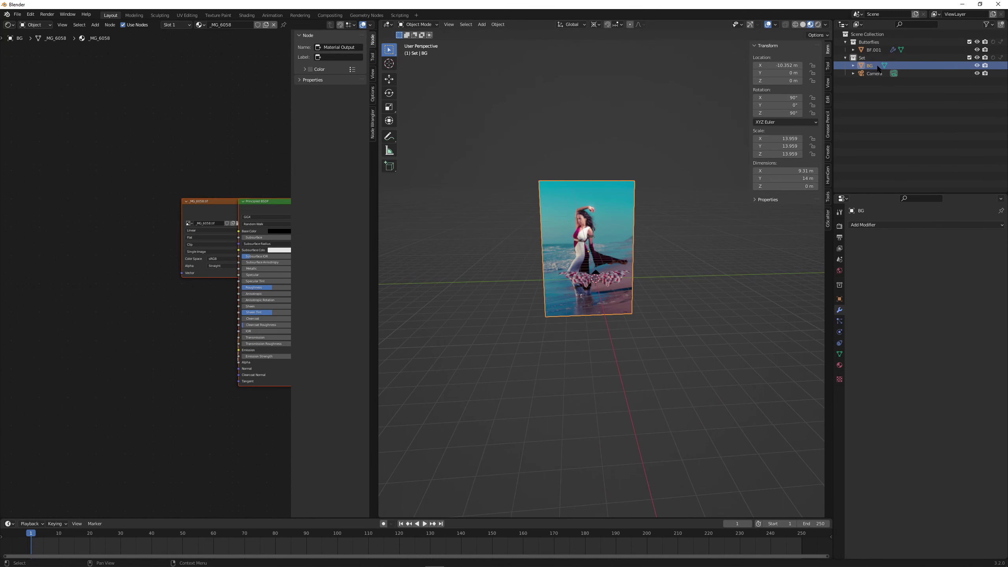
click(874, 74)
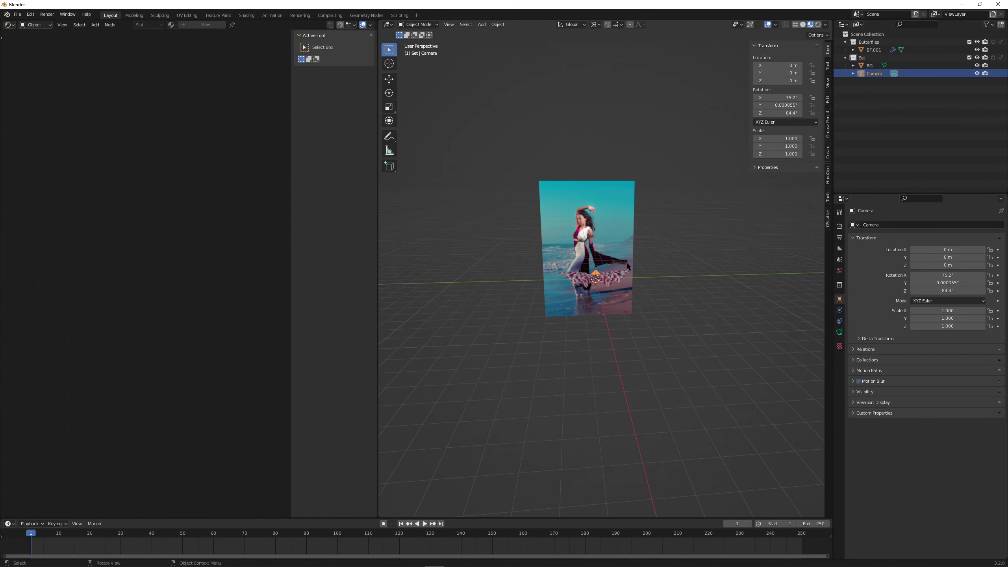
Step: Set the camera's rotation to X 90°, Y 0°, Z 90°
middle_drag(623, 267, 710, 247)
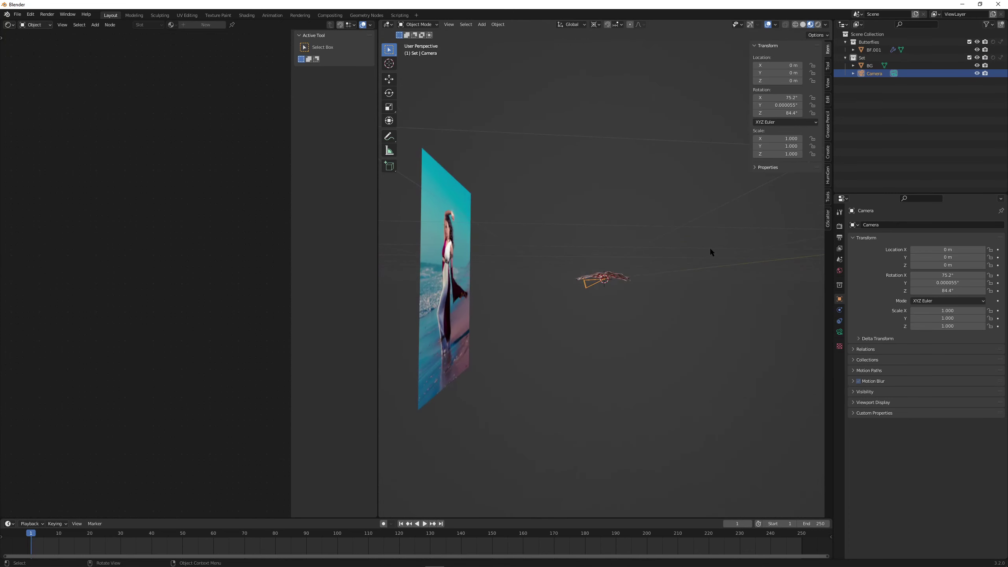
double_click(788, 98)
text(90)
key(Tab)
text(0)
key(Tab)
text(90)
key(Return)
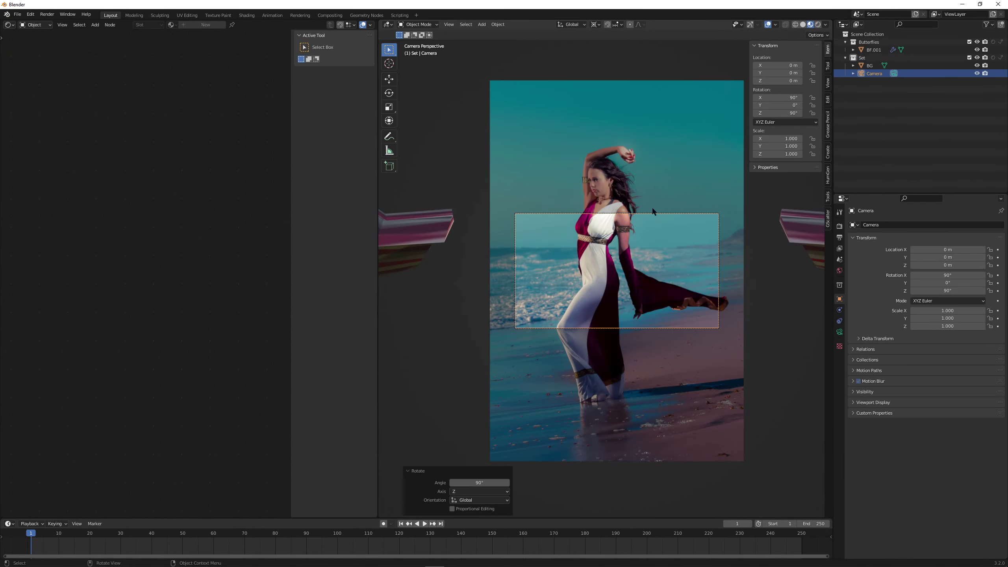
Step: Inspect the BG plane's image texture node to see the photo's file details and size
click(641, 165)
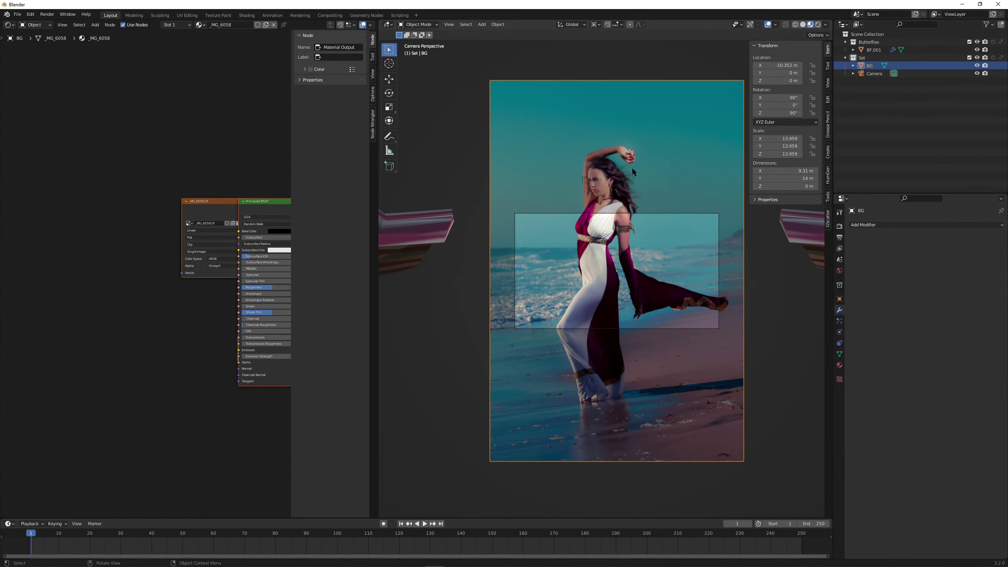
middle_drag(226, 194, 161, 158)
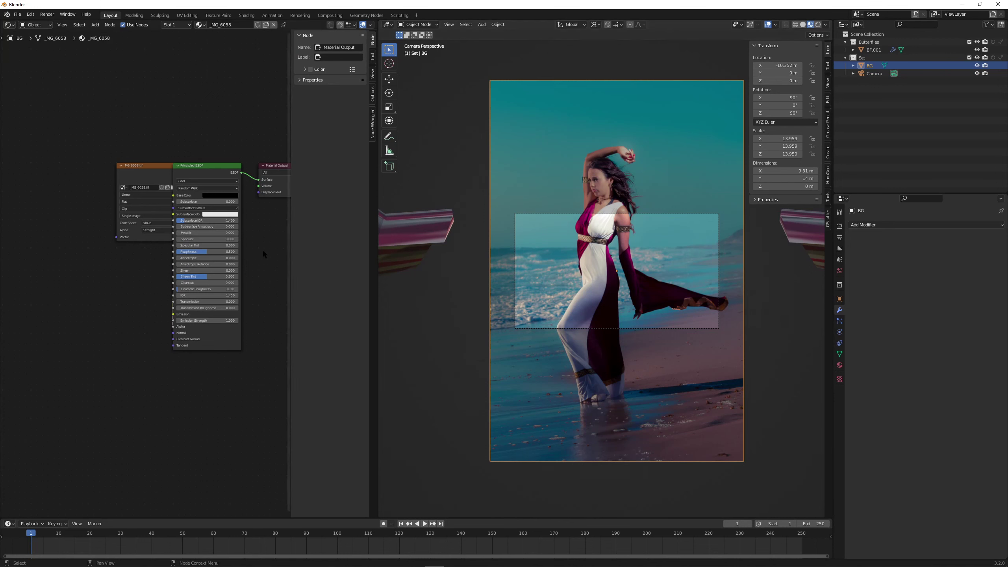
middle_drag(265, 243, 174, 238)
click(58, 162)
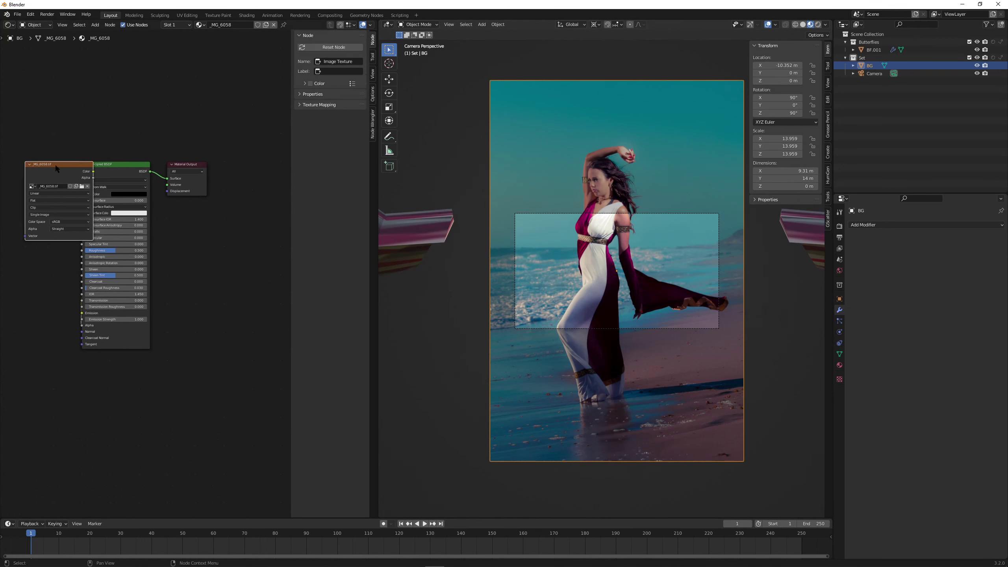
click(310, 94)
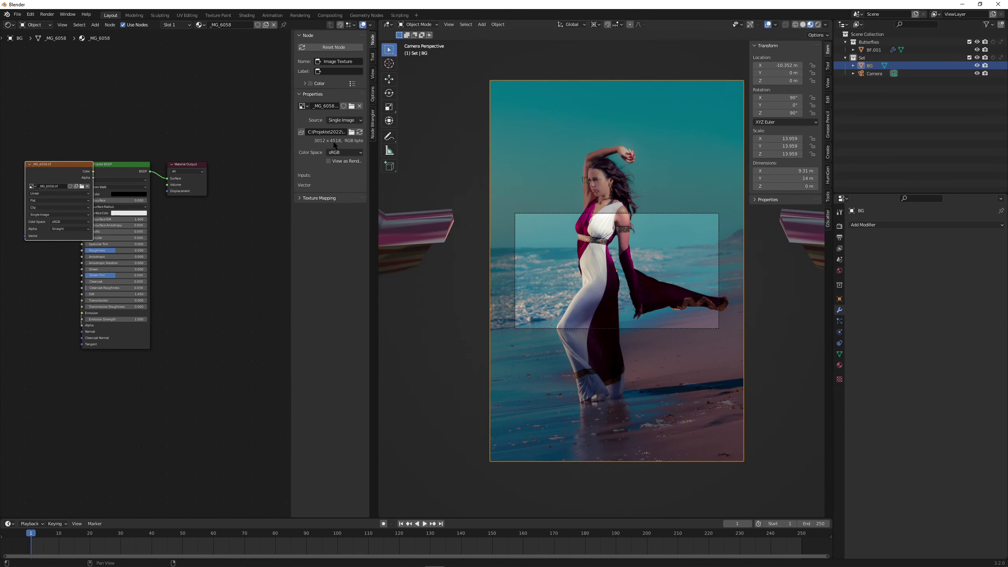
Step: Set render resolution to 3012 × 4518 px and scale the BG plane to fill the camera frame
click(840, 236)
click(957, 236)
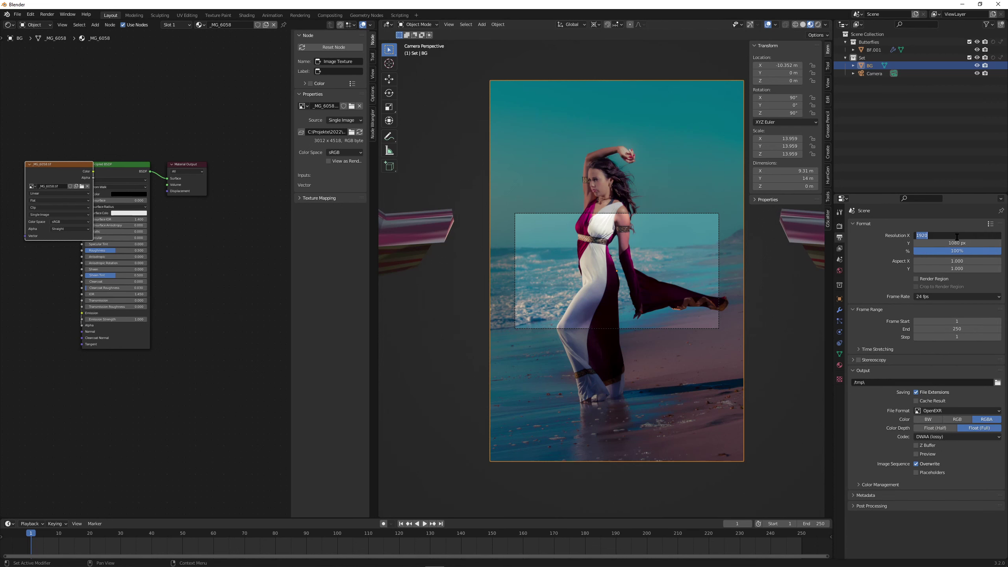
text(3012)
key(Tab)
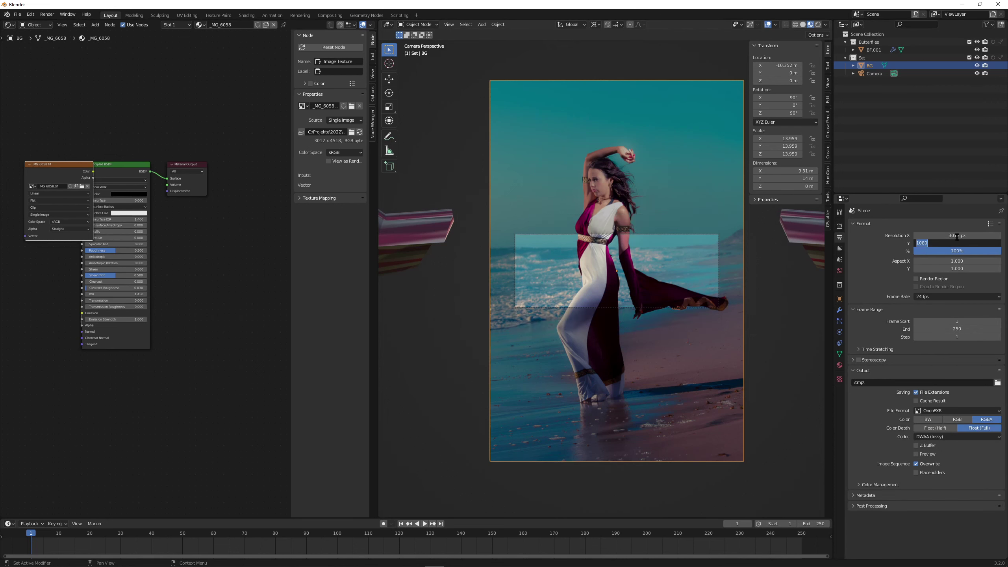
text(4518)
key(Return)
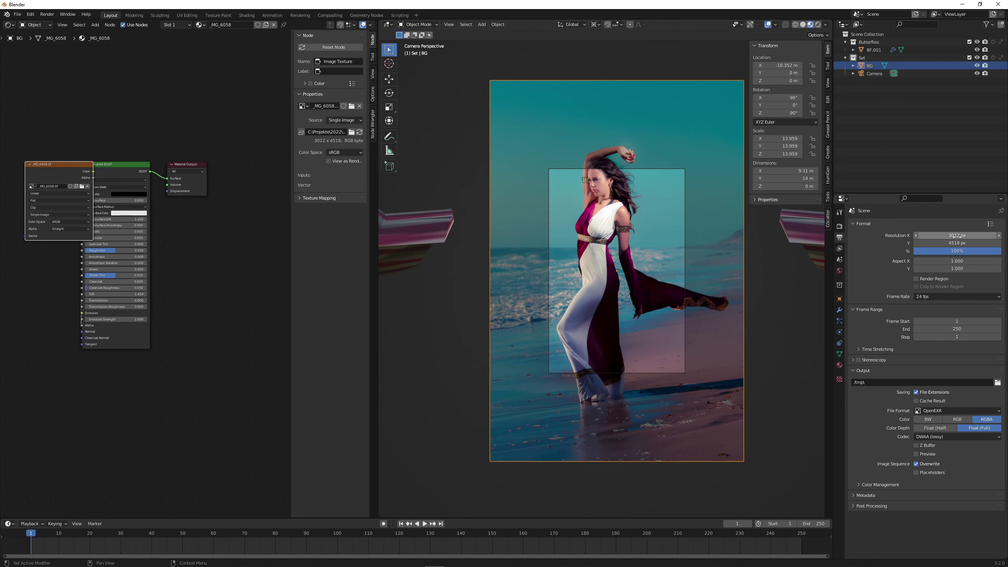
key(s)
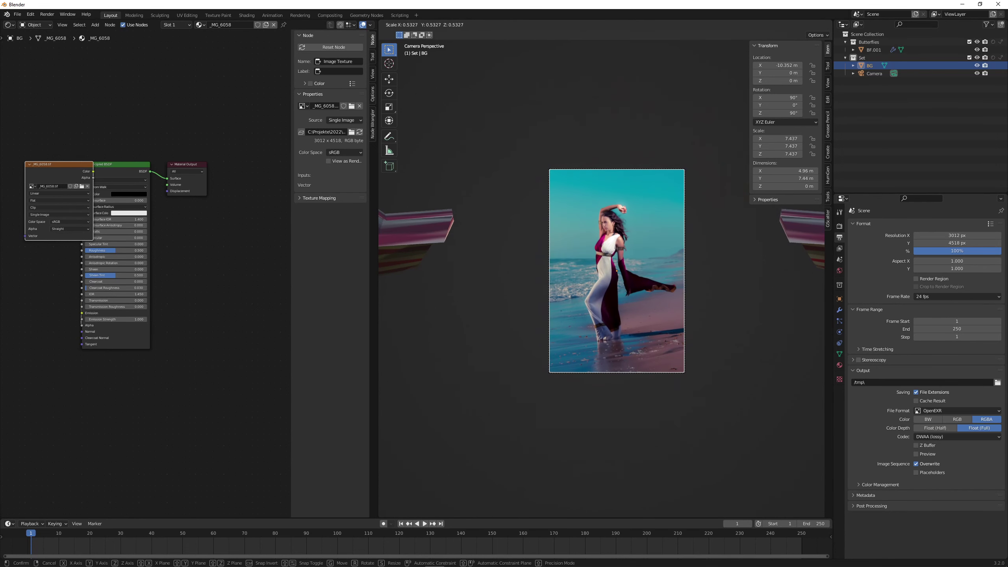
click(658, 329)
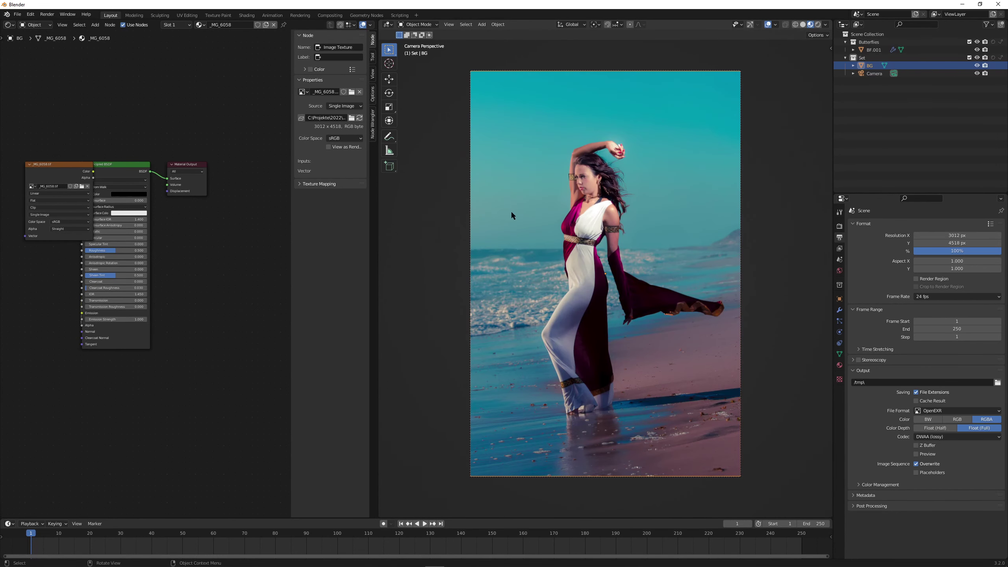
Step: Set butterfly BF.001's scale to 1/100 on all three axes
key(shift+F5)
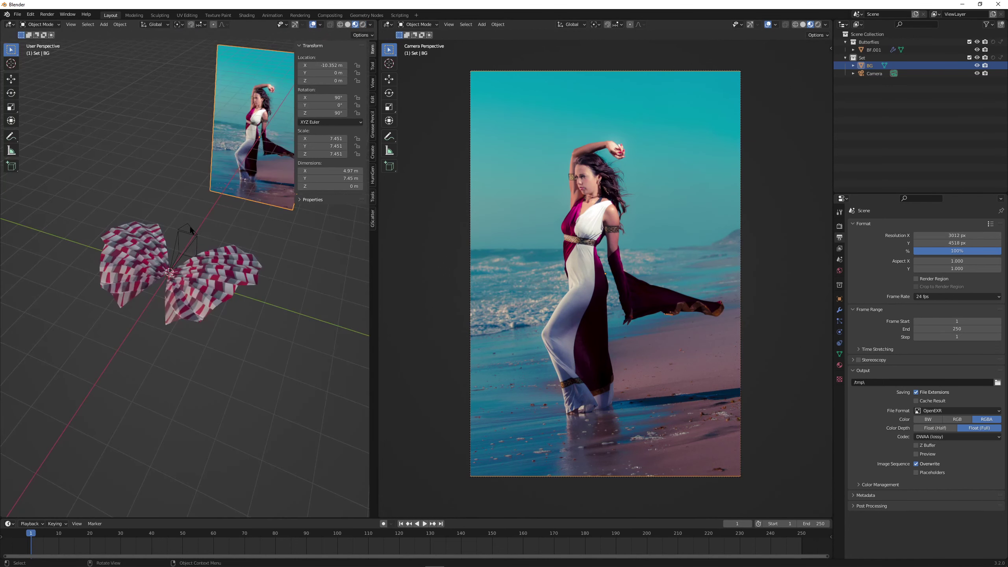
mouse_move(192, 225)
middle_down()
mouse_move(237, 229)
mouse_move(193, 242)
middle_up()
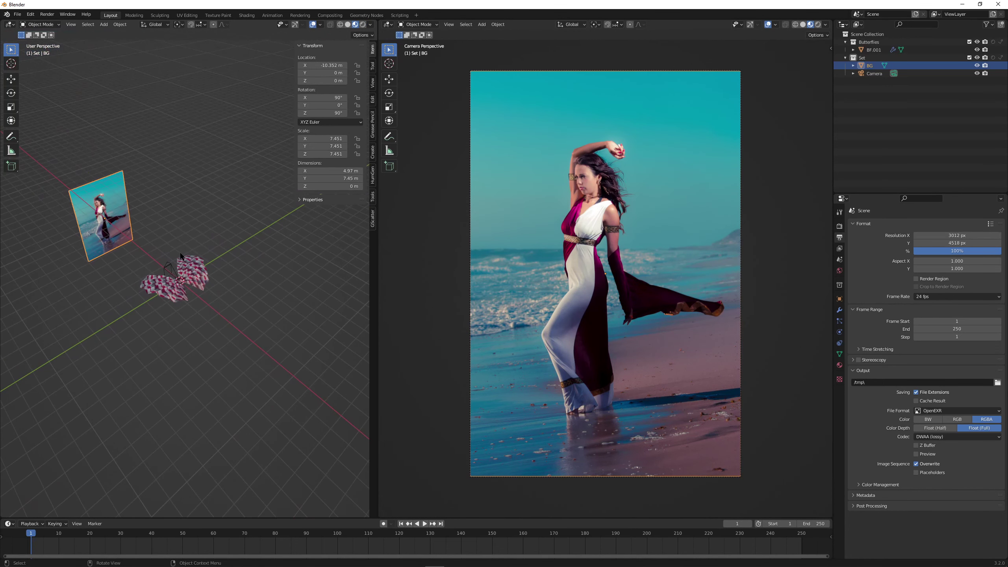
click(210, 260)
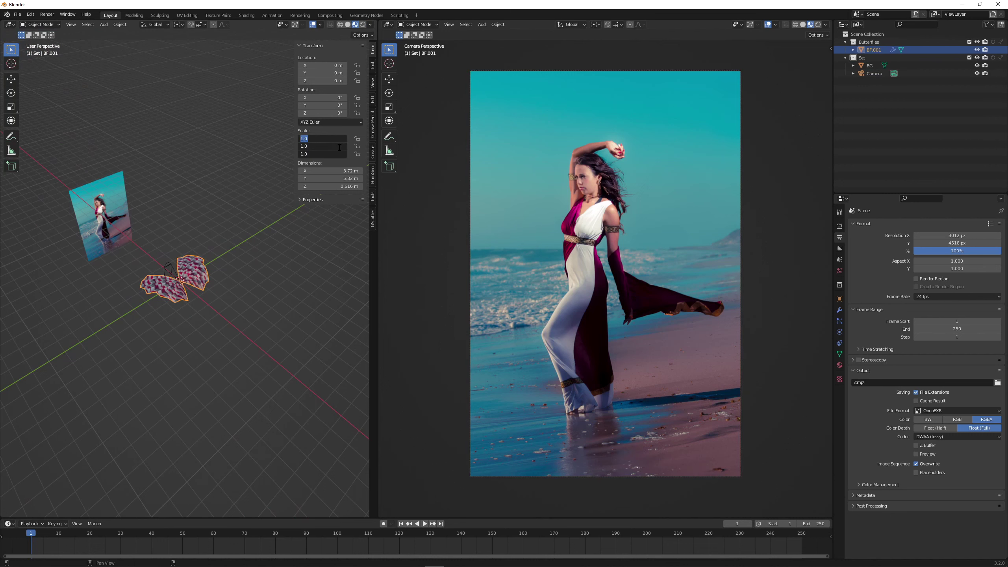
drag(322, 139, 343, 150)
text(1/100)
key(Return)
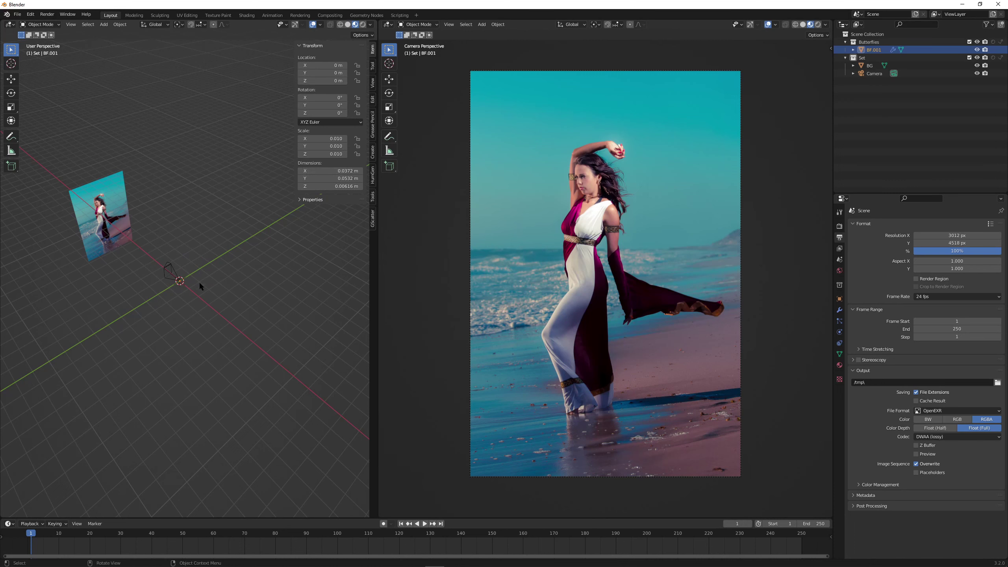
Step: Apply the butterfly's scale and move it along the X axis
key(ctrl+a)
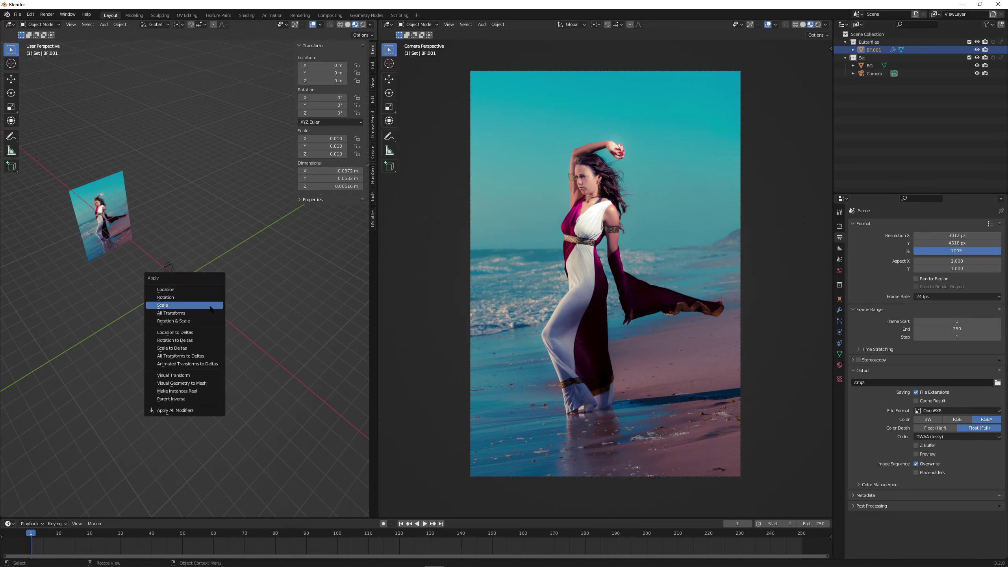
click(211, 309)
key(g)
key(x)
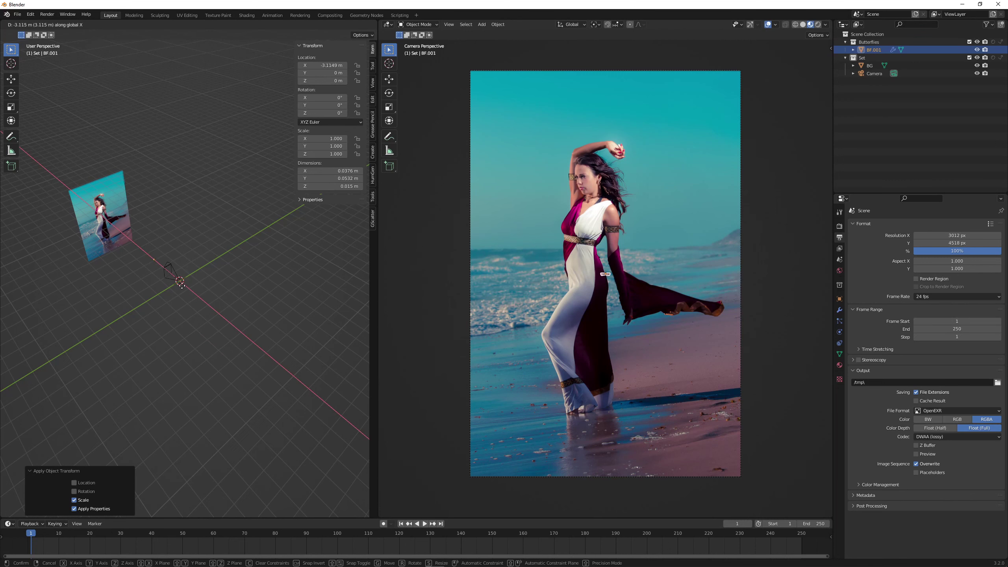
click(142, 245)
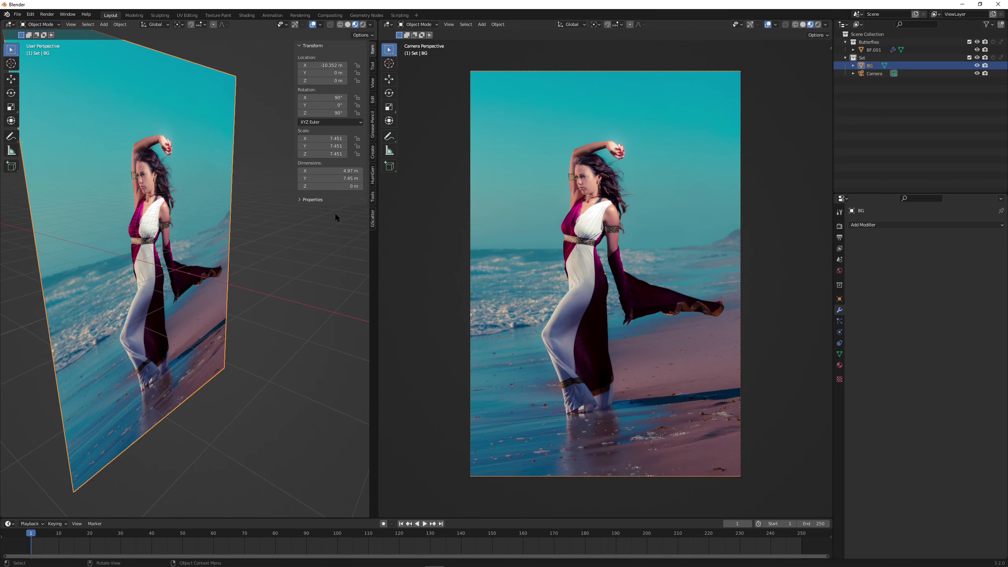
Step: Enlarge butterfly BF.001 and place it tilted on the woman's head
click(873, 49)
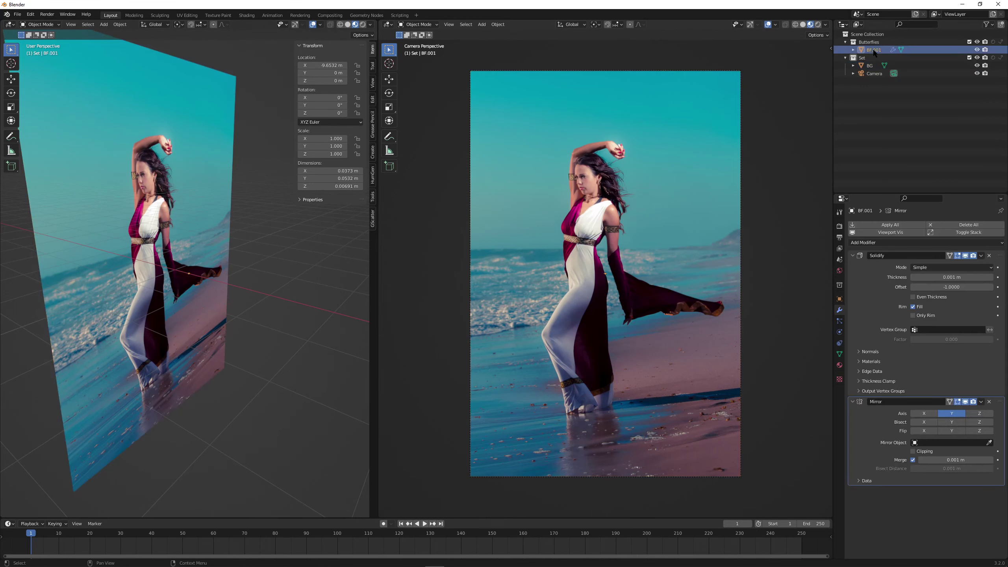
key(s)
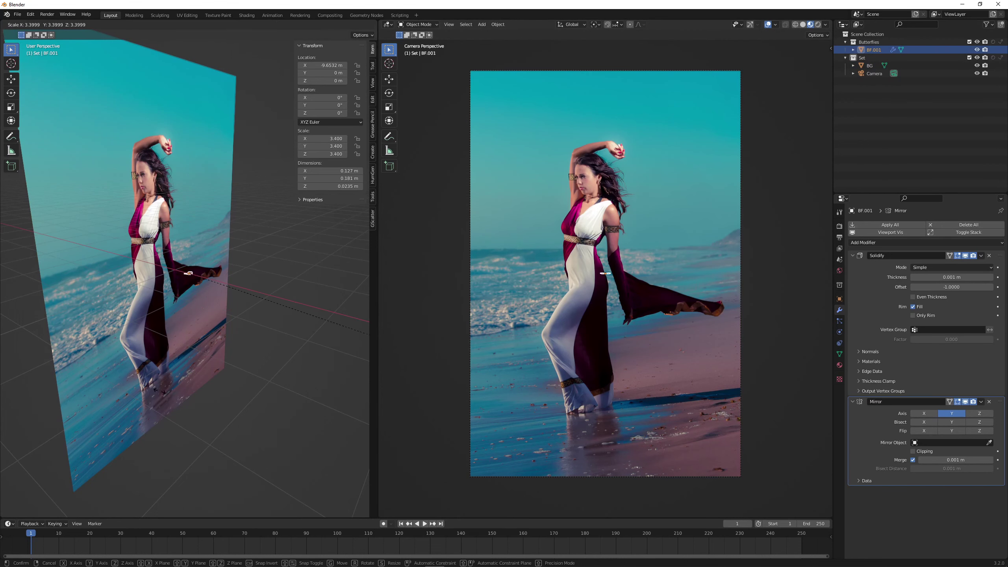
click(408, 353)
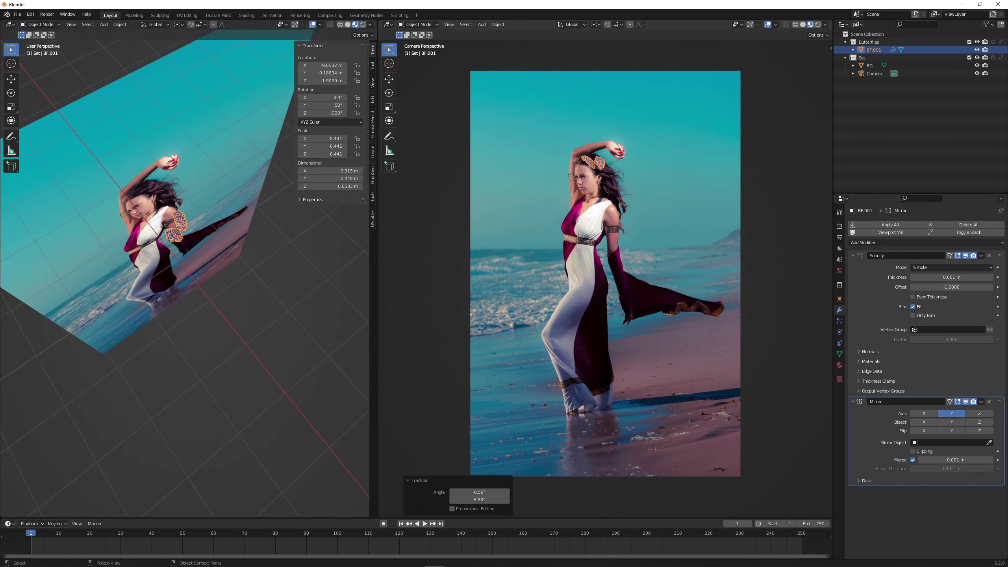
key(g)
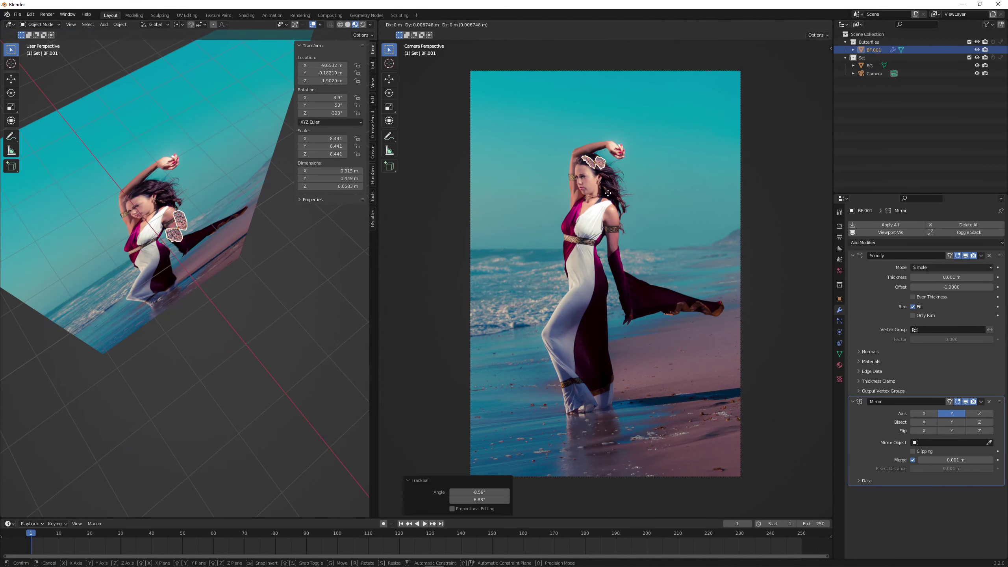
click(610, 217)
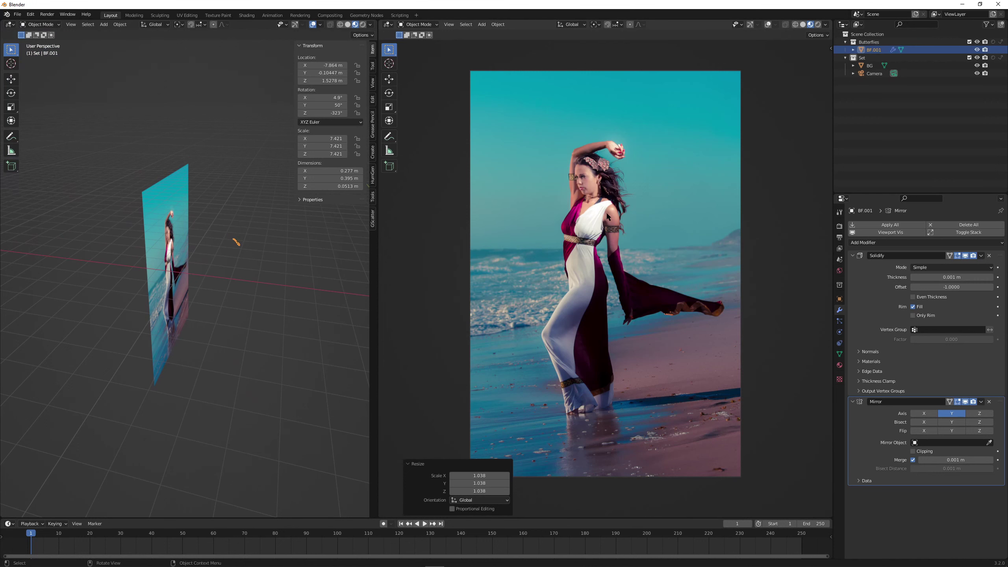
key(alt+shift+z)
Step: Duplicate the butterfly repeatedly, scaling and placing copies around the woman
key(shift+d)
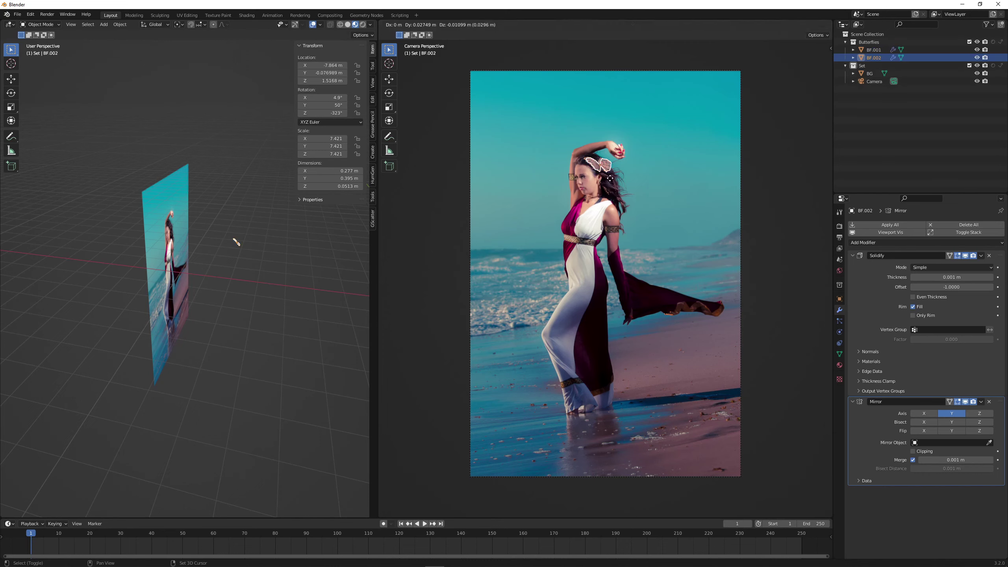
click(620, 231)
key(s)
click(617, 215)
key(shift+d)
click(618, 240)
key(shift+d)
click(596, 255)
click(542, 228)
key(shift+d)
click(665, 210)
Step: In front view, select several butterfly copies and shift their depth along X
click(710, 446)
key(KP_1)
shift+click(874, 162)
key(g)
key(x)
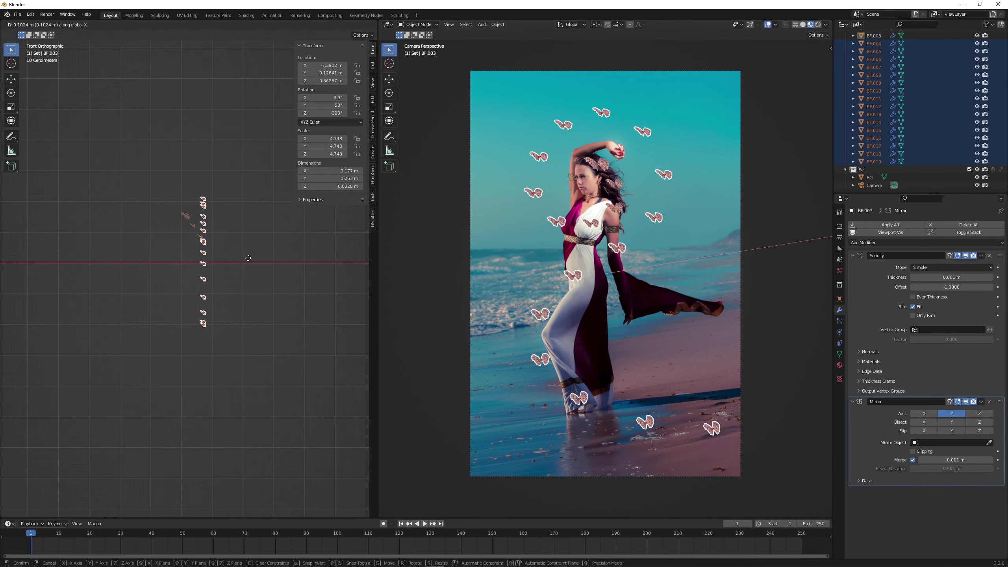
click(201, 259)
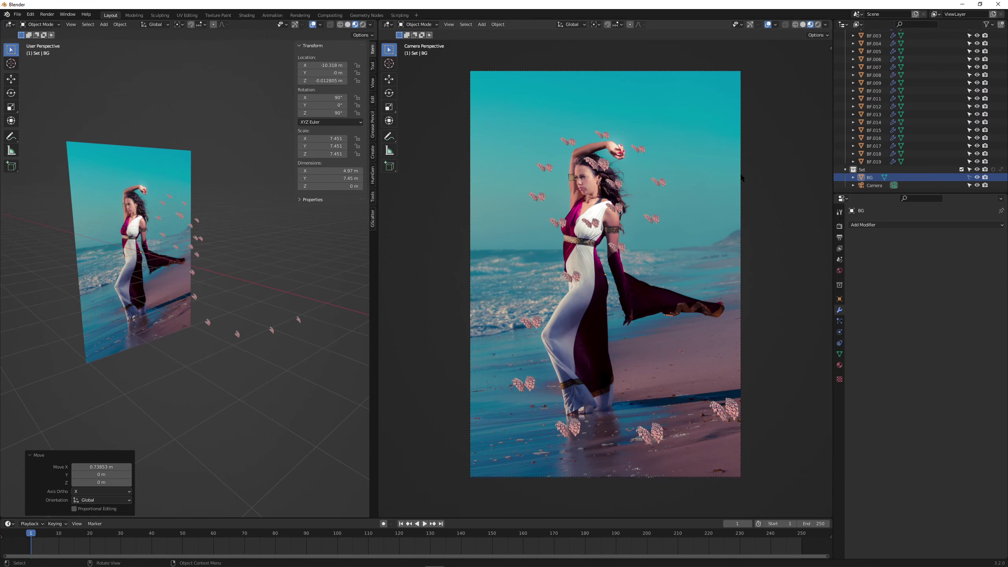
Step: Enable camera depth of field focused on BF.001 with F-Stop 1.4
click(741, 171)
click(840, 332)
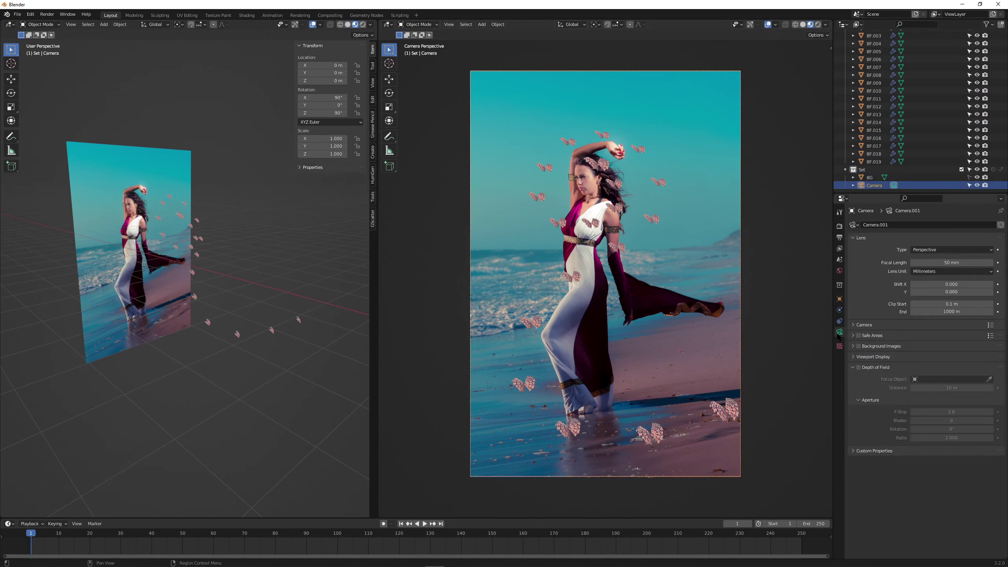
click(873, 367)
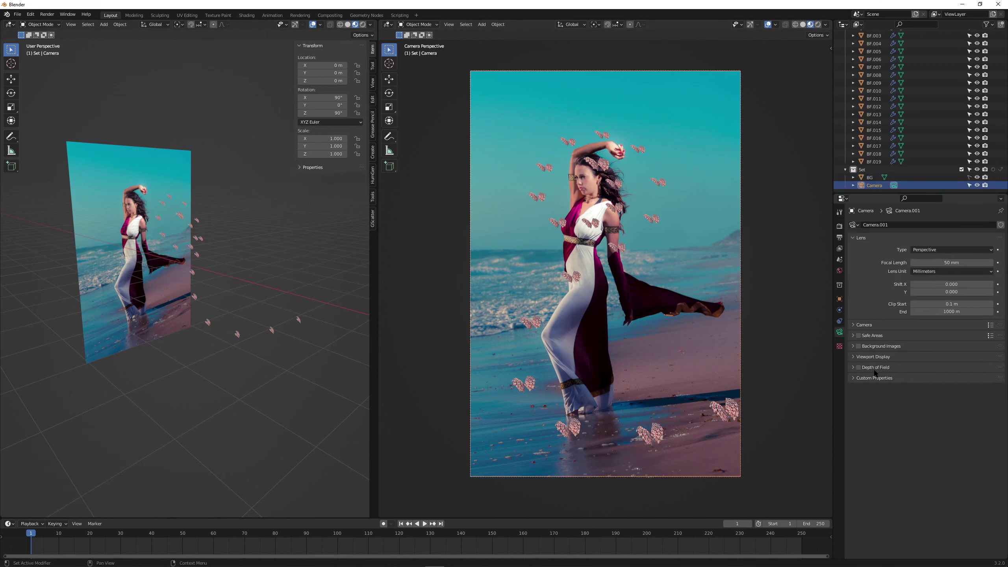
click(859, 368)
click(988, 379)
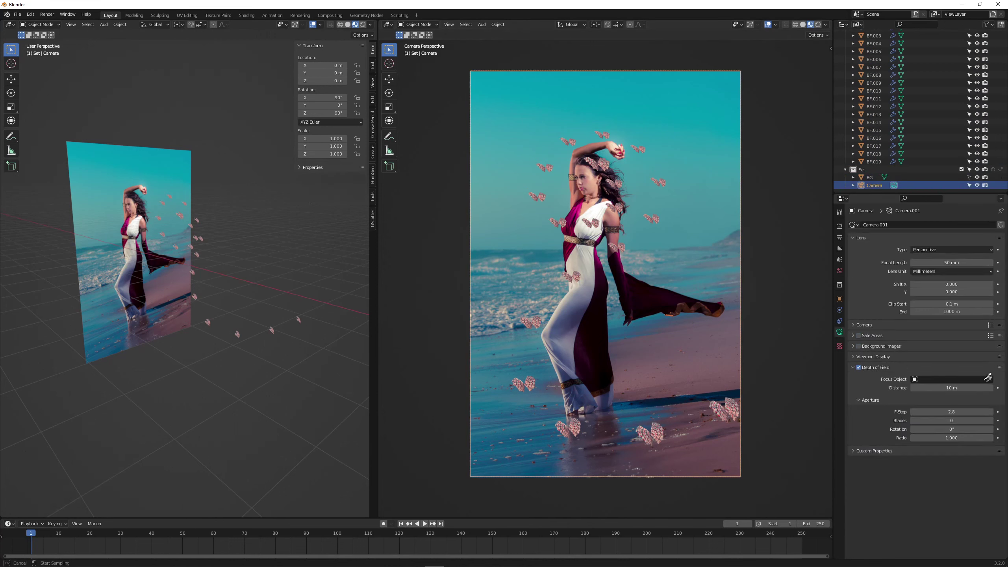
click(591, 171)
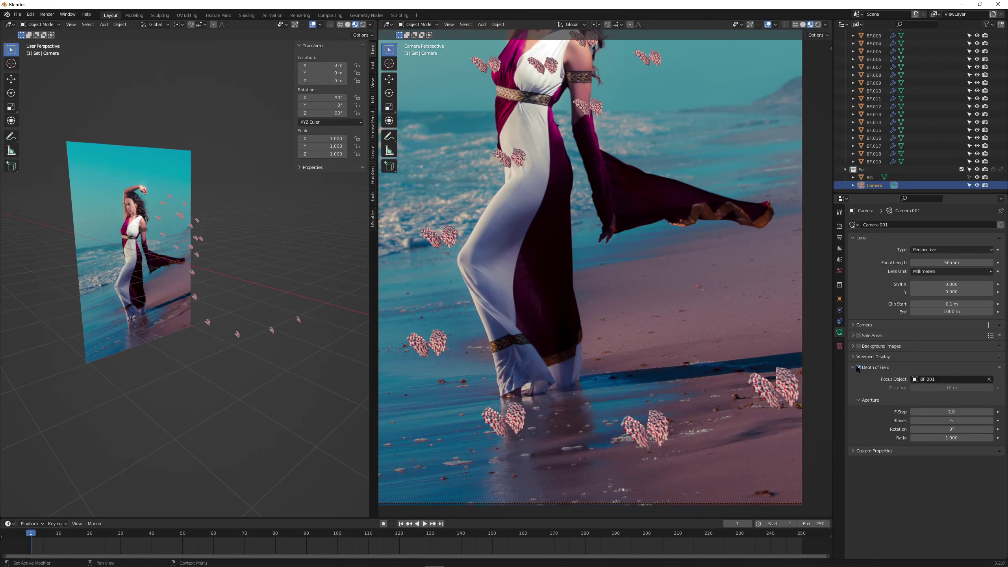
drag(952, 412, 945, 411)
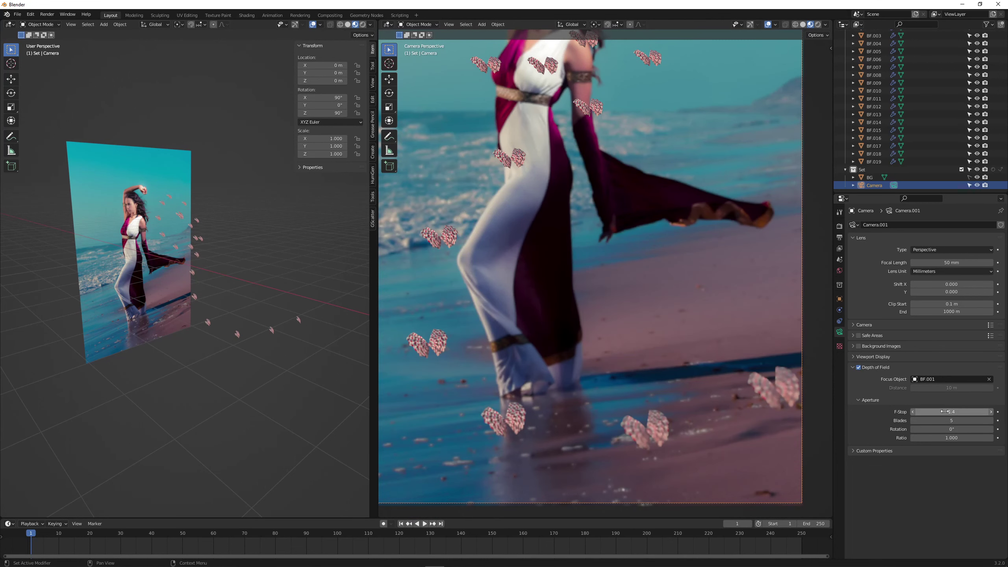
Step: Fit the camera frame in view and switch shading to wireframe
key(Home)
key(z)
click(595, 353)
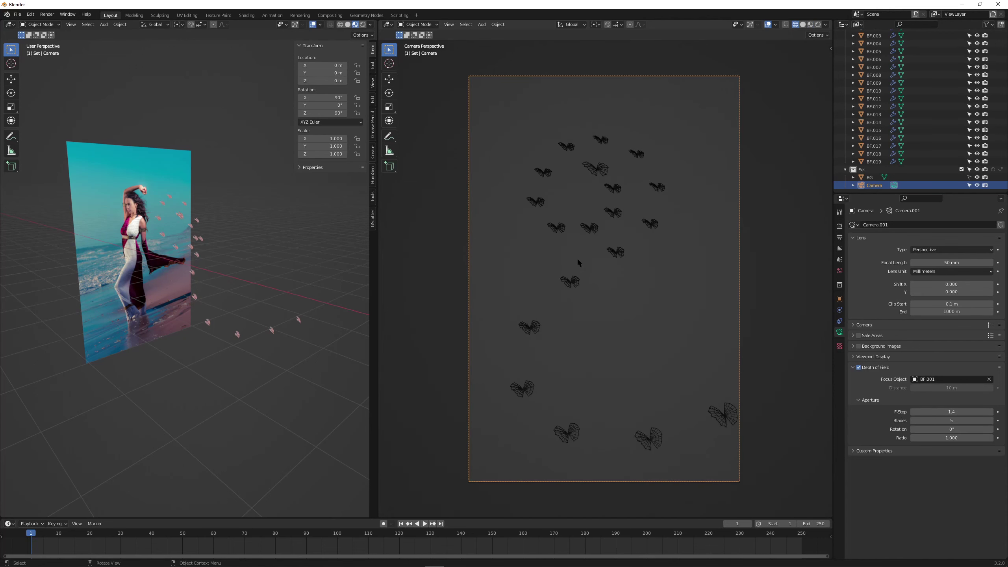
Step: Trackball-rotate the first butterflies, including BF.014, to new tumbled angles
click(723, 415)
key(r)
click(649, 439)
click(567, 433)
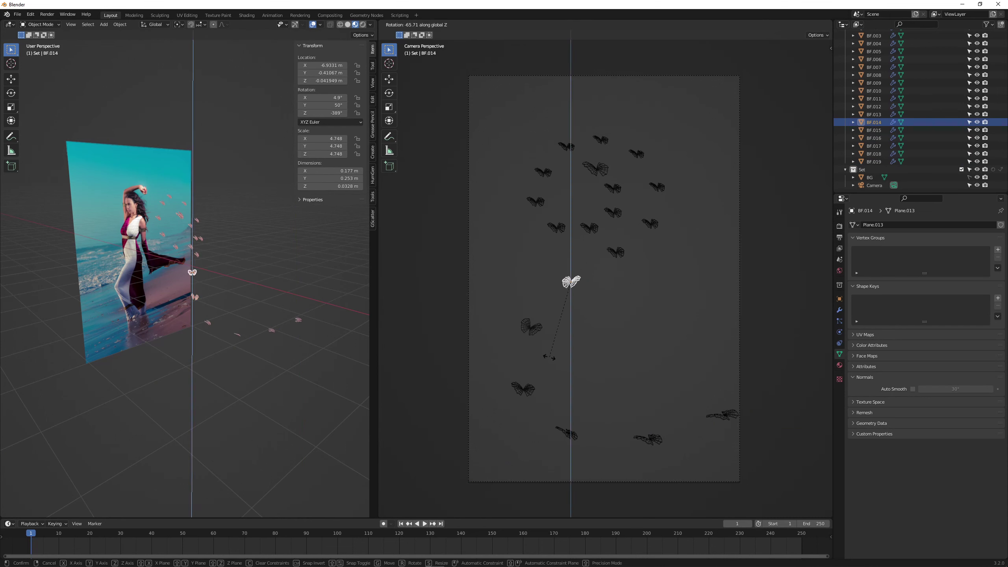
click(523, 389)
click(530, 328)
click(572, 281)
key(r)
key(z)
click(616, 252)
Step: Tumble the remaining butterflies, including BF.006, to varied angles
click(650, 224)
click(657, 187)
click(637, 154)
click(601, 140)
click(566, 146)
click(543, 172)
click(536, 202)
click(534, 230)
click(557, 228)
key(r)
click(590, 228)
click(613, 212)
click(613, 188)
key(r)
Step: Nudge BF.019 about 0.04 m in Y and 0.016 m in Z, snap the 3D cursor to it, and frame it
click(724, 415)
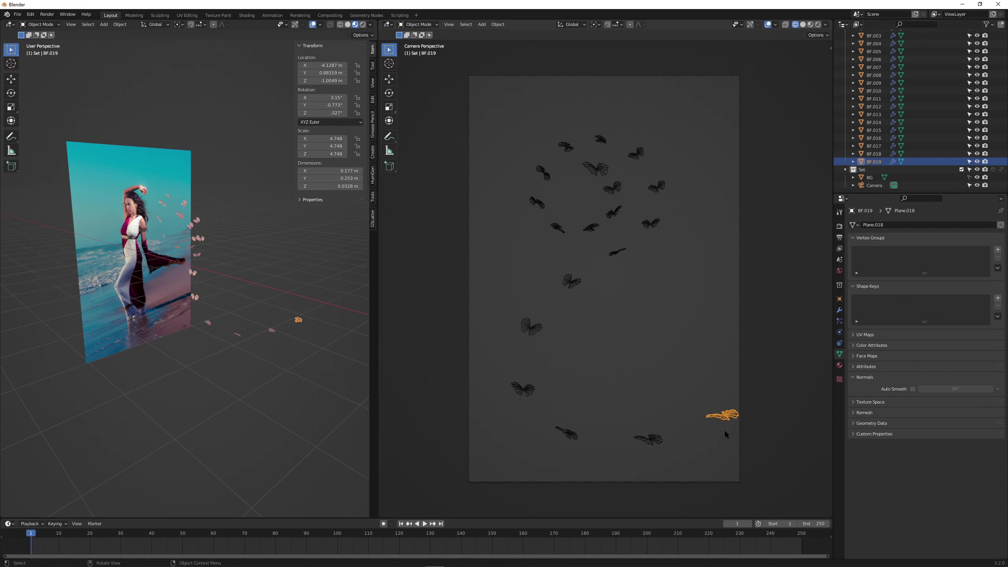
key(g)
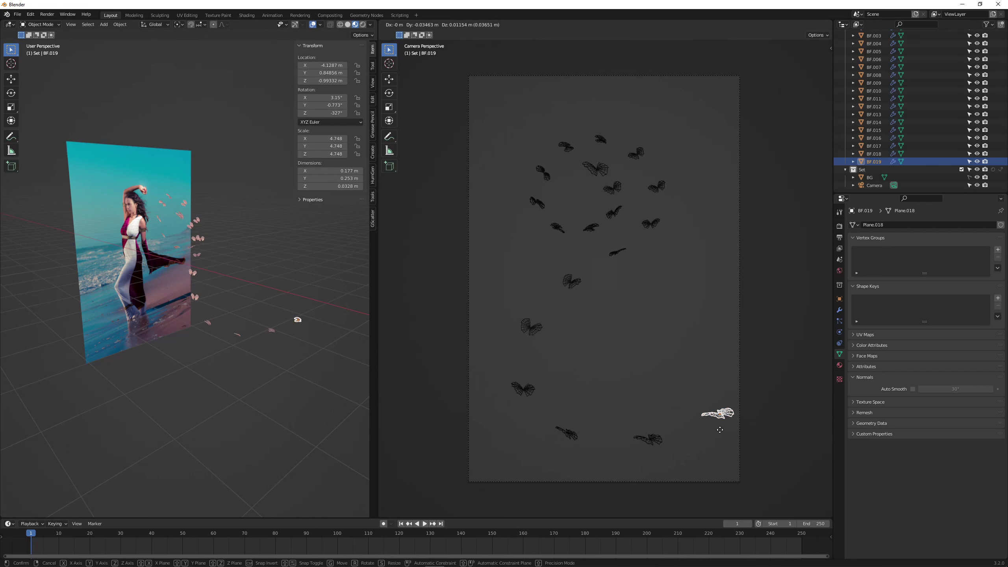
click(719, 428)
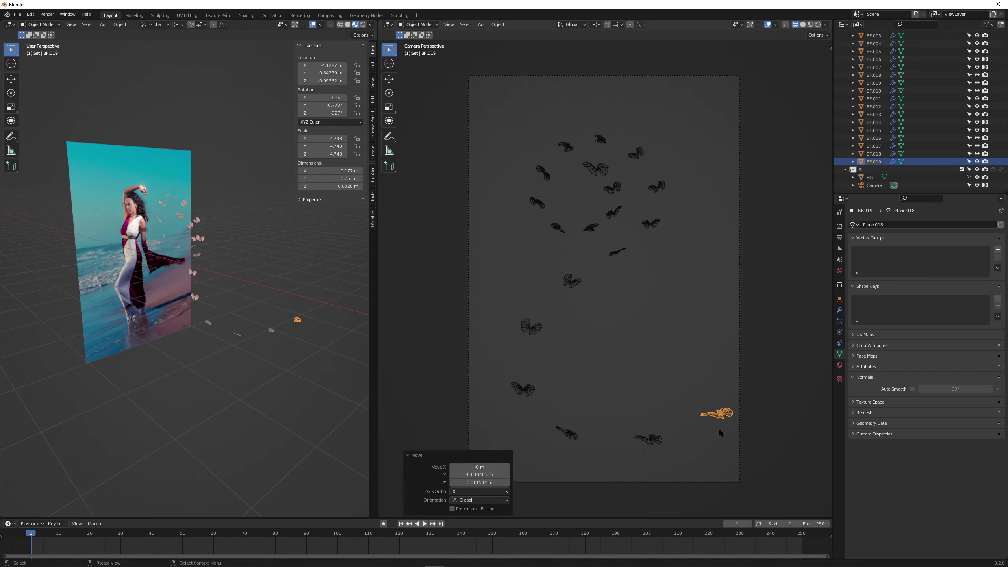
key(shift+s)
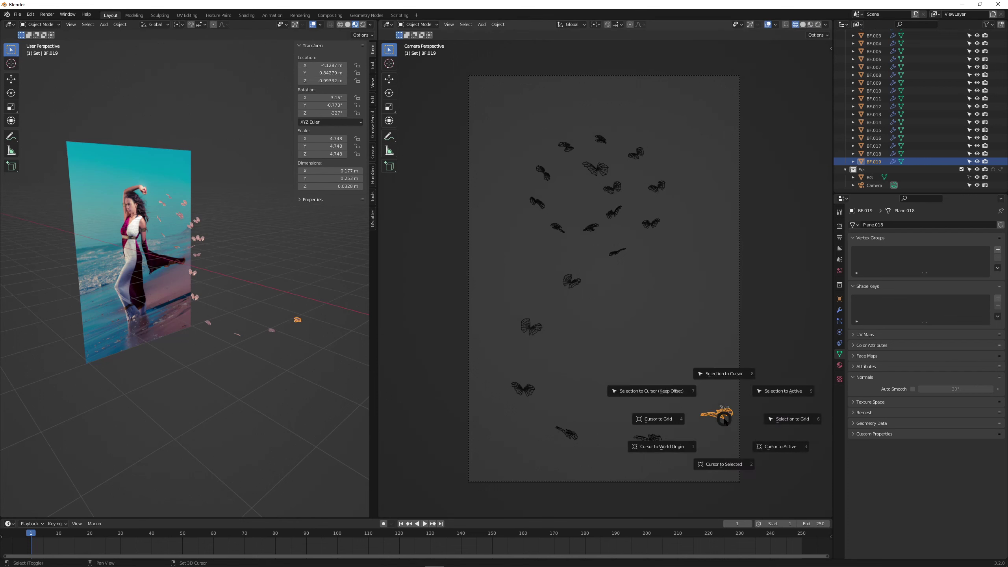
click(722, 464)
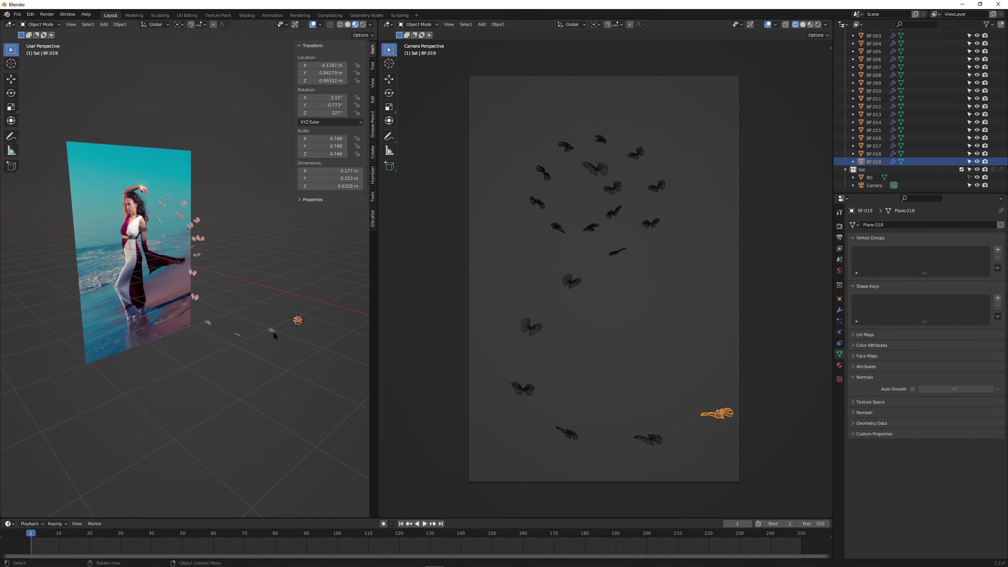
key(KP_Decimal)
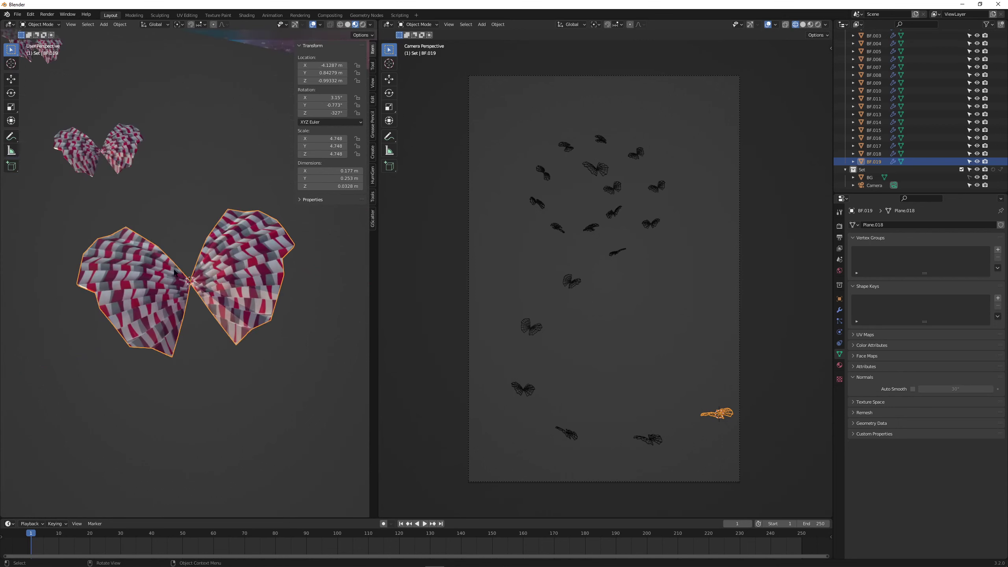
Step: Set the pivot to the 3D cursor and fold BF.019's wing with a proportional rotation
middle_drag(230, 349, 200, 299)
key(Tab)
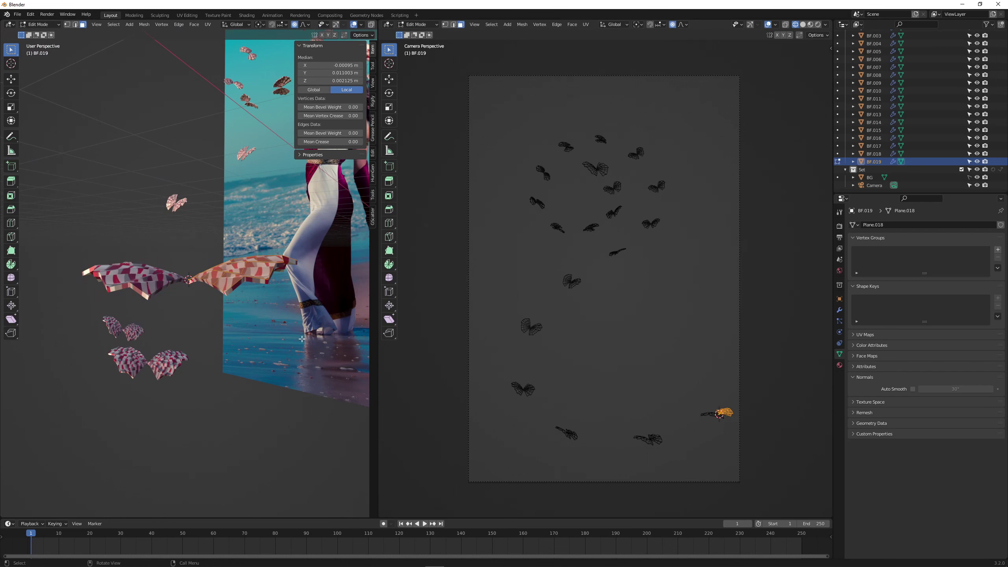
key(r)
right_click(252, 293)
key(period)
click(238, 335)
key(r)
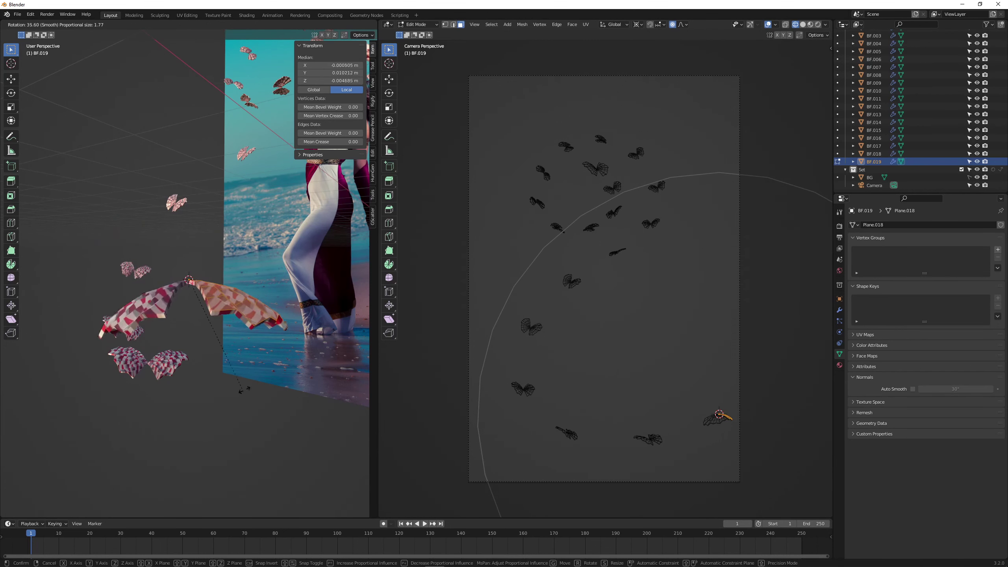
click(241, 272)
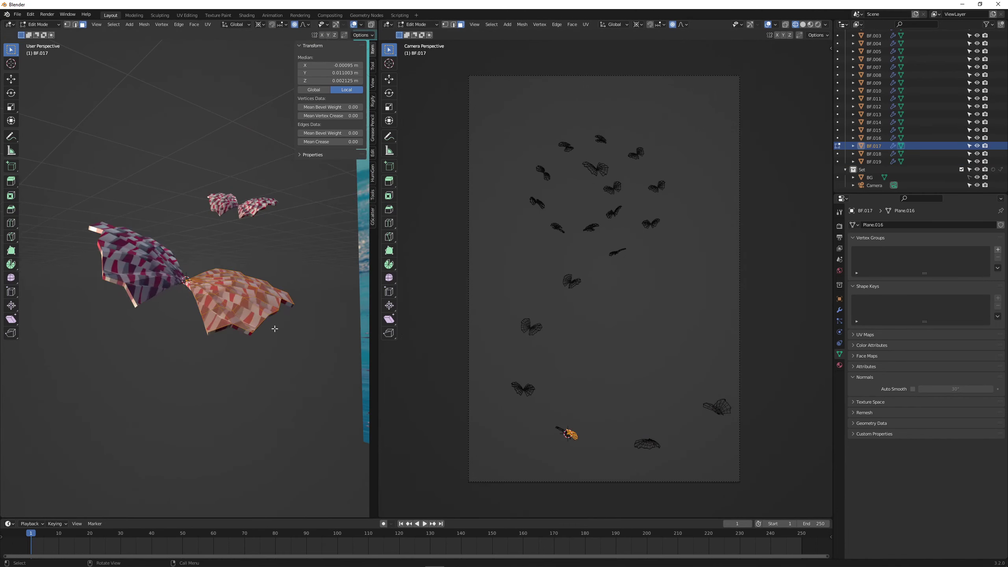
key(Tab)
Step: Fold the wings of the next butterflies upward in Edit Mode at varied angles
click(524, 390)
key(Tab)
key(r)
key(Tab)
click(531, 327)
key(KP_Decimal)
click(572, 282)
key(Tab)
key(r)
click(617, 252)
key(Tab)
key(r)
click(657, 187)
key(shift+s)
click(209, 241)
Step: Fold the wings of the remaining butterflies, including BF.006 and BF.003
key(Tab)
click(600, 139)
key(KP_Decimal)
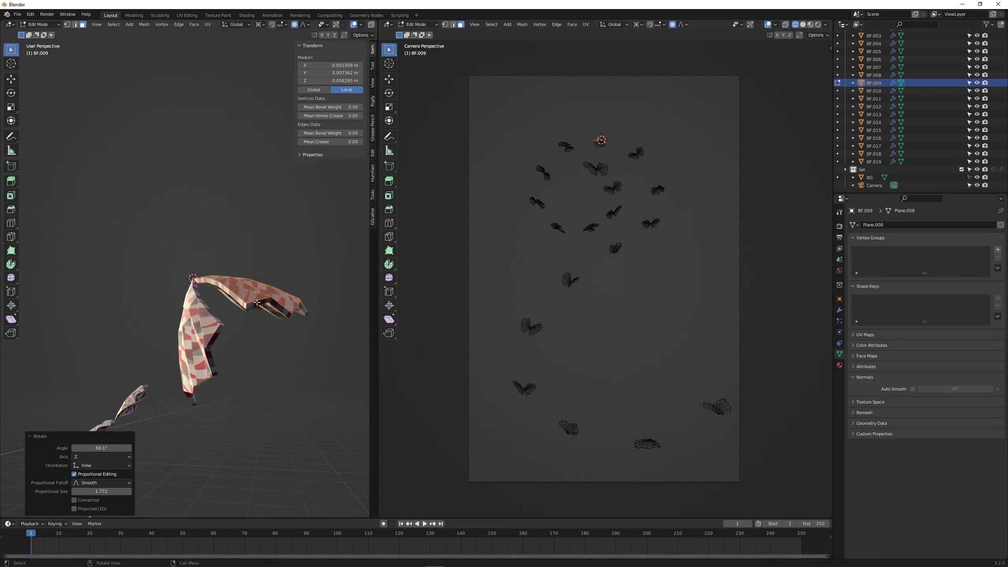
click(565, 147)
click(536, 202)
key(Tab)
key(r)
click(289, 398)
key(Tab)
click(591, 228)
key(Tab)
click(614, 211)
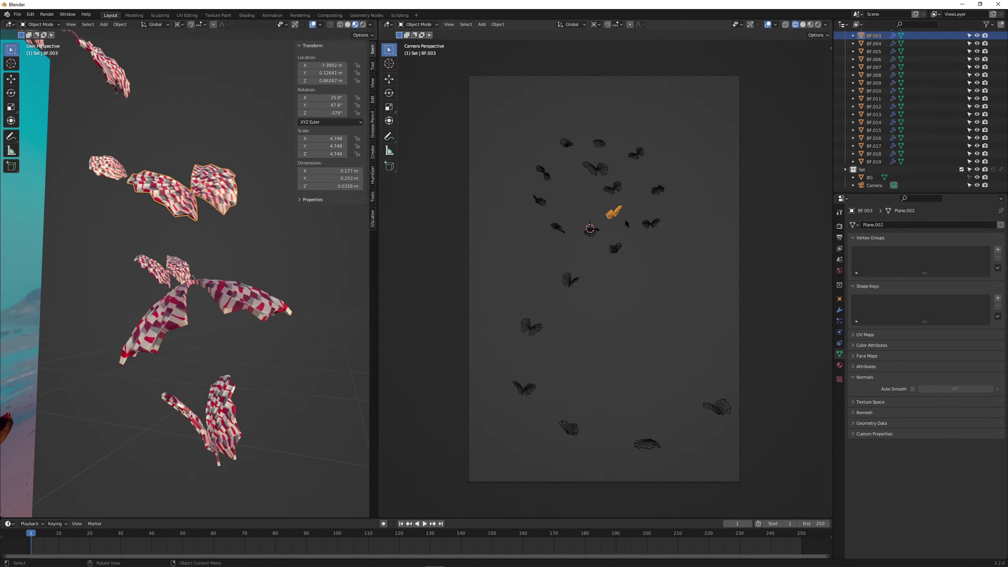
key(r)
click(614, 189)
Step: Finish rotating BF.002's wing and turn on the camera view overlays
key(r)
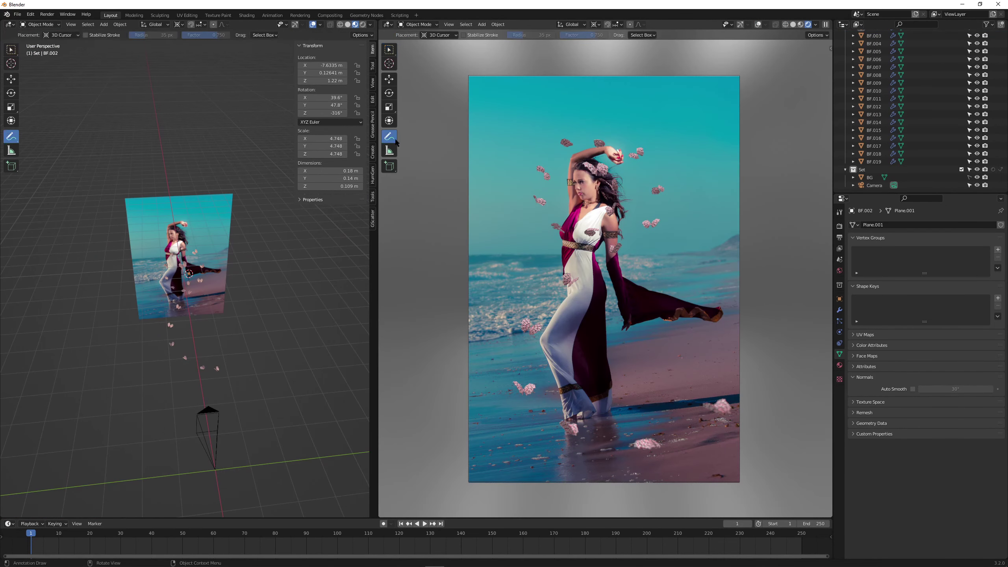
drag(430, 199, 526, 222)
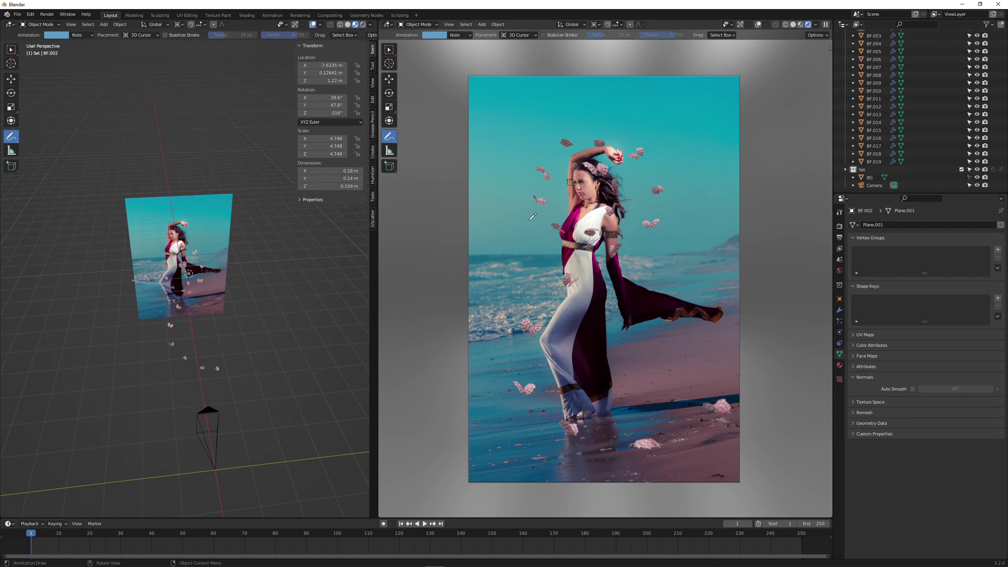
key(z)
click(525, 173)
Step: Sketch a rectangle and an arrow pointing at the woman's head, then undo the annotations
mouse_move(511, 203)
mouse_down()
mouse_move(584, 239)
mouse_move(522, 240)
mouse_up()
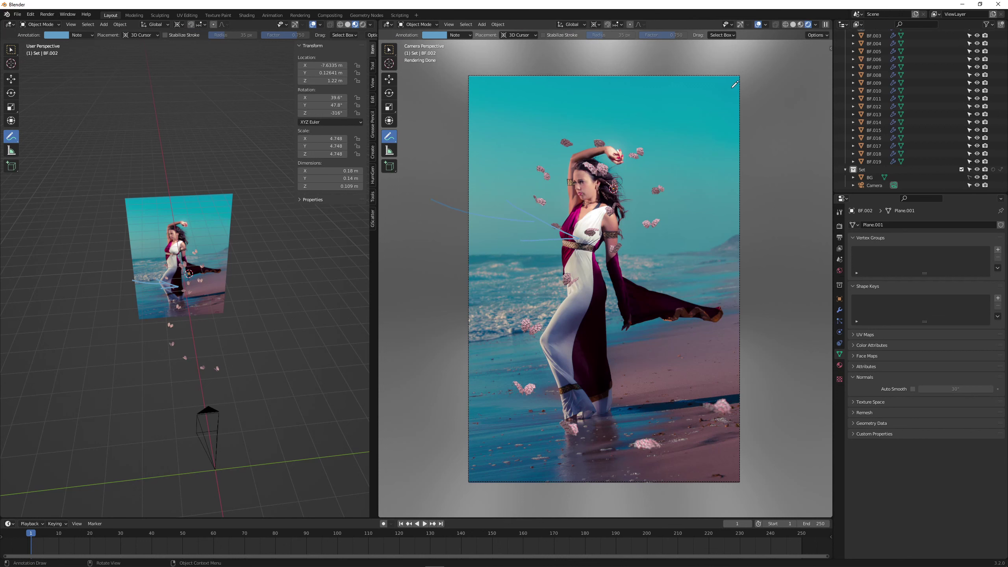
mouse_move(714, 87)
mouse_down()
mouse_move(716, 112)
mouse_move(729, 87)
mouse_move(728, 107)
mouse_up()
drag(718, 96, 621, 162)
drag(650, 129, 664, 158)
key(ctrl+z)
key(ctrl+z)
key(ctrl+z)
key(ctrl+z)
key(ctrl+z)
key(ctrl+z)
key(ctrl+z)
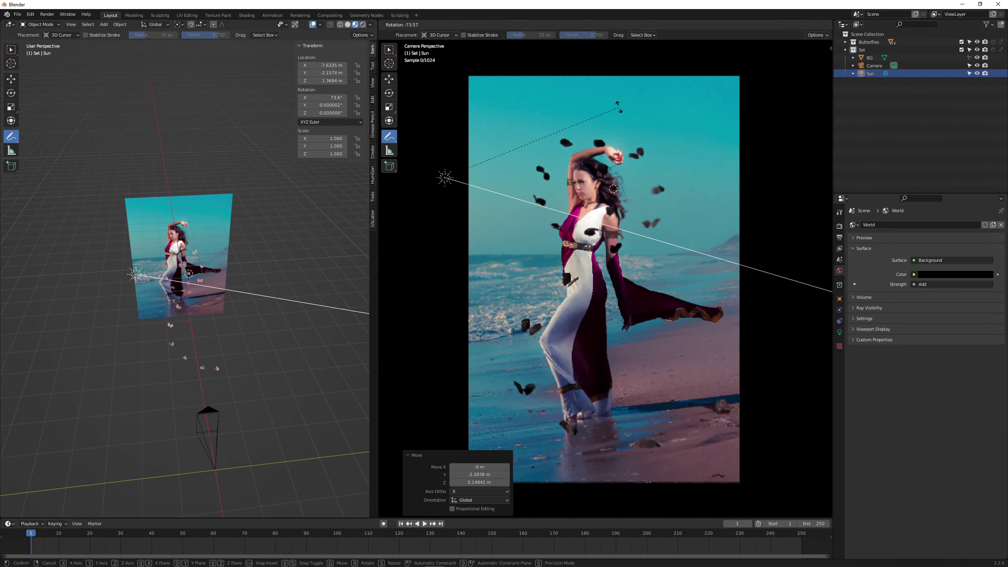
click(618, 106)
Step: Rotate the Sun light to a new angle
middle_drag(258, 225, 238, 349)
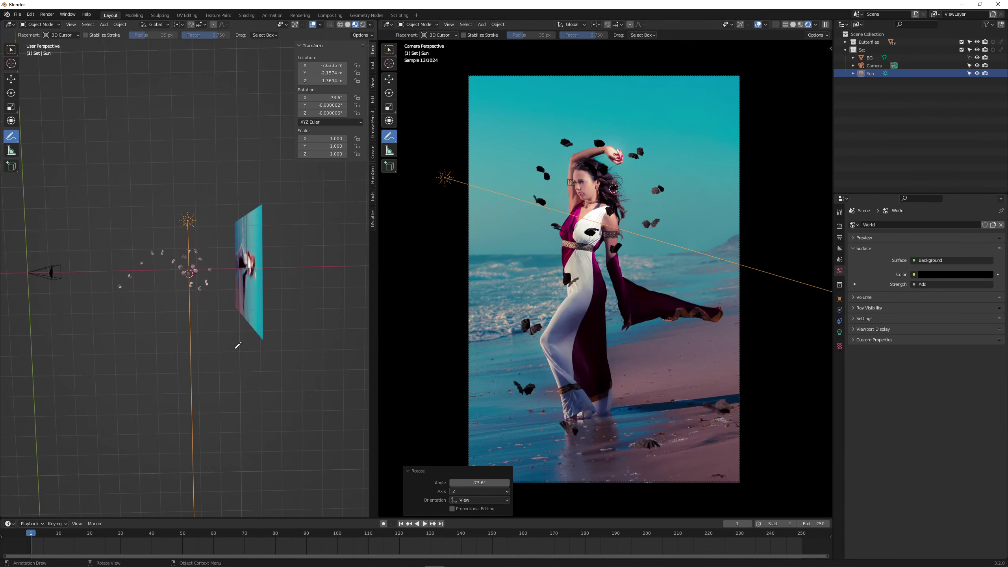
key(r)
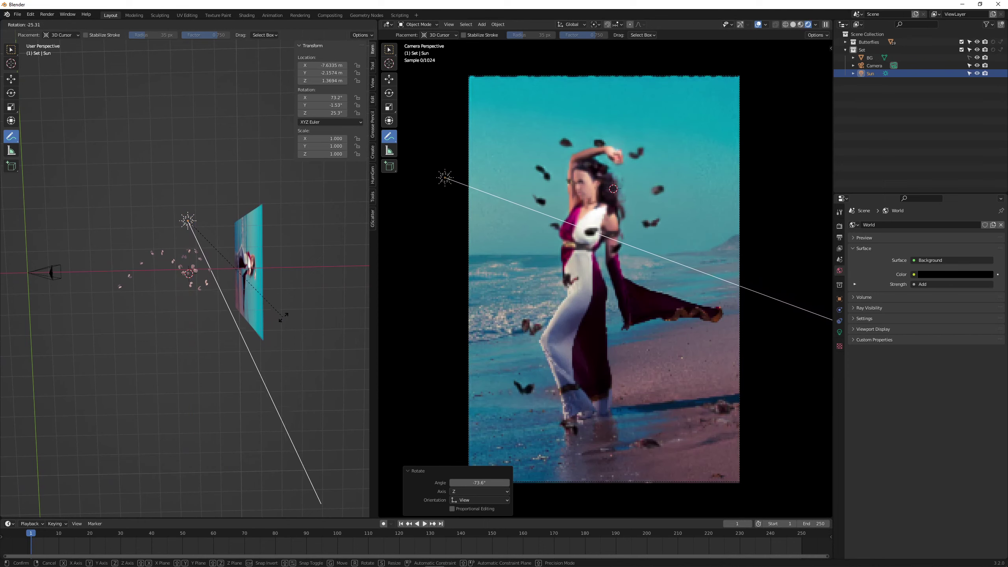
click(287, 312)
middle_drag(287, 312, 225, 269)
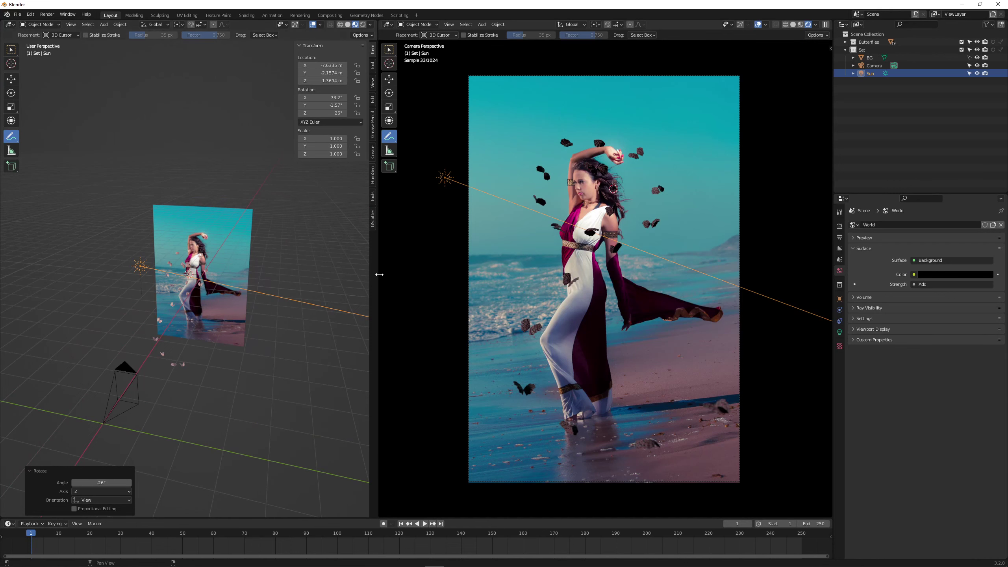
middle_drag(294, 263, 259, 306)
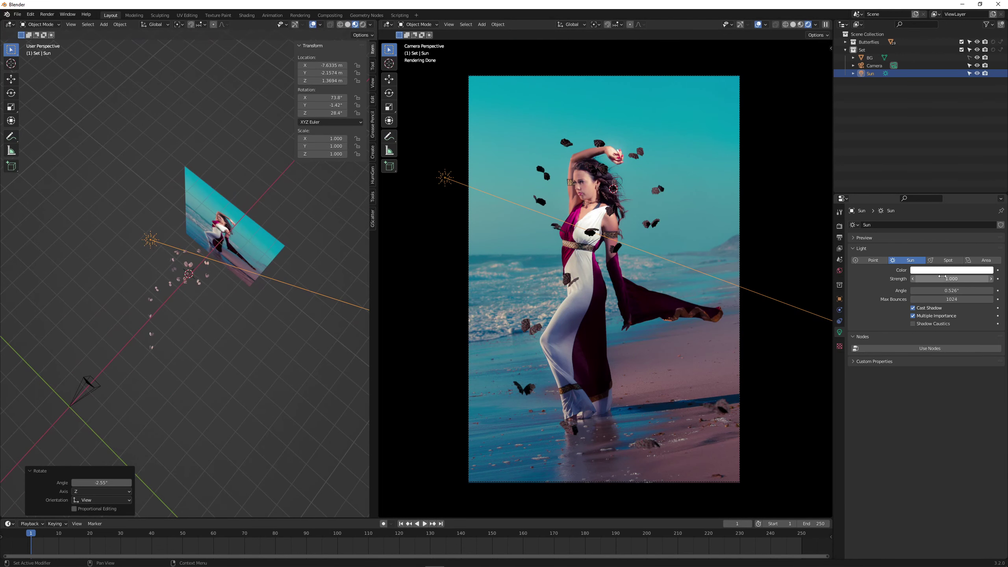
Step: Raise the Sun strength to 4.000 and bring the woman's face into view
mouse_move(940, 276)
mouse_down()
mouse_move(1005, 276)
mouse_move(952, 279)
mouse_up()
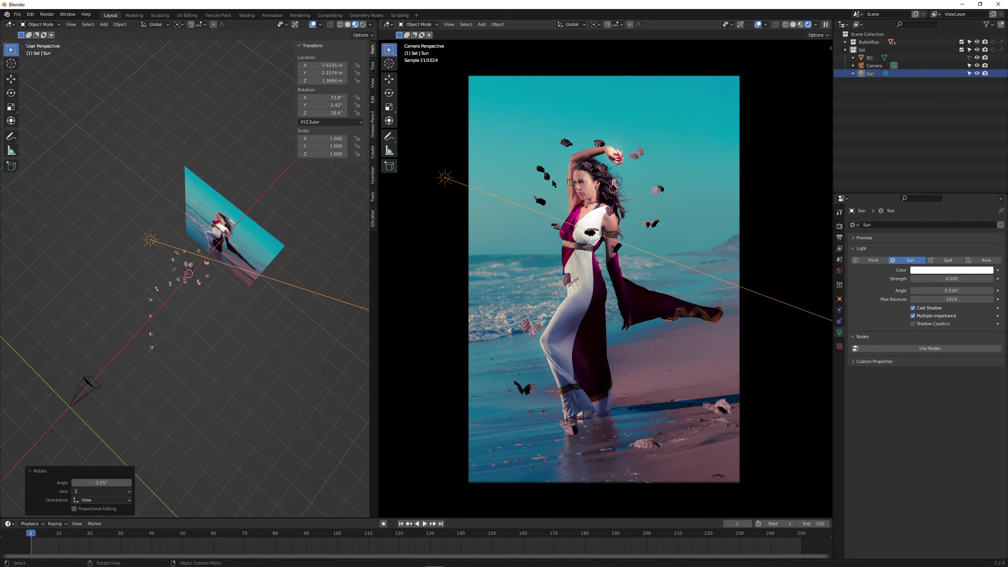
scroll(556, 182, up, 5)
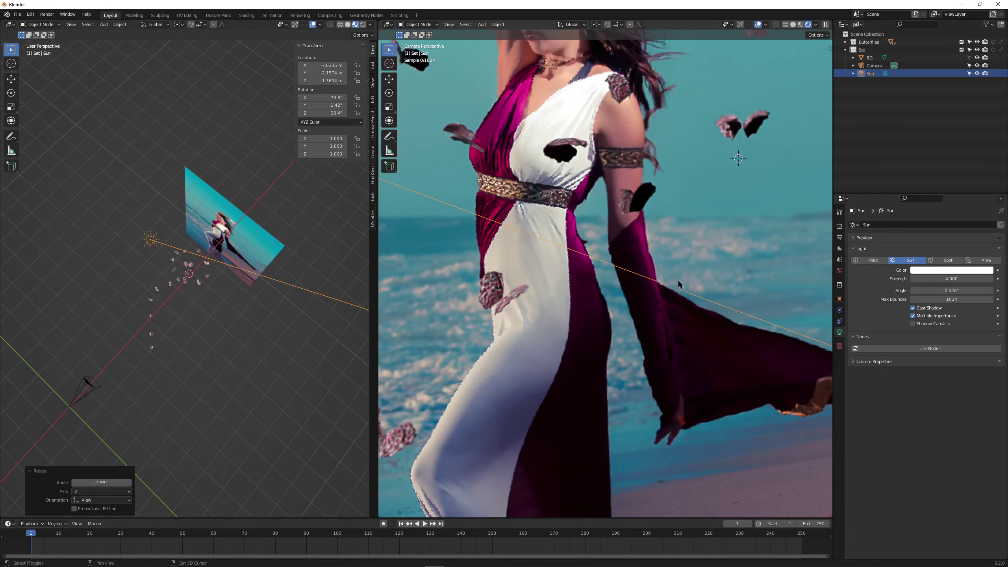
shift+middle_drag(561, 90, 640, 233)
Step: Crop the render region around the woman's shoulders and hide the beach background
key(ctrl+b)
drag(419, 139, 827, 314)
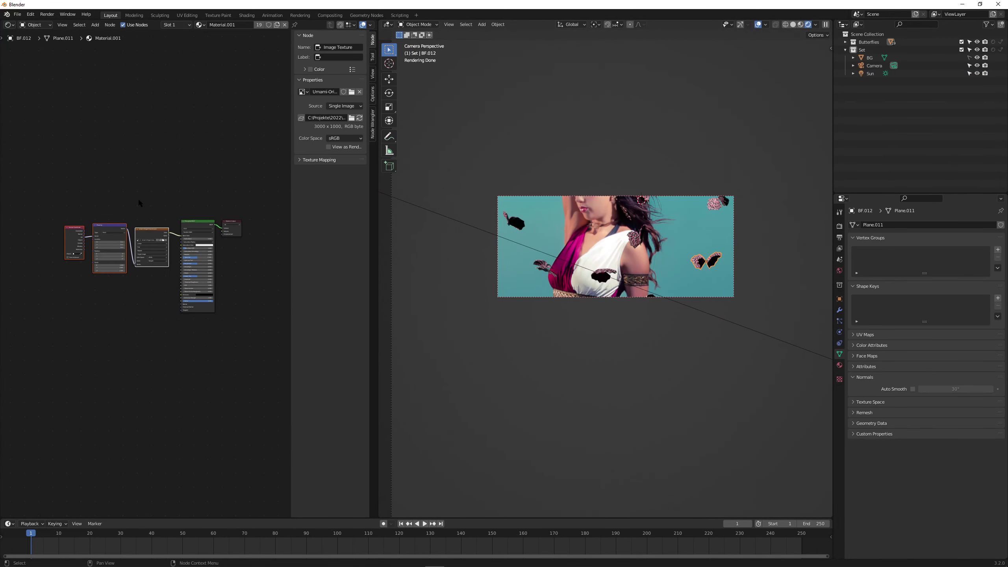
scroll(139, 203, up, 7)
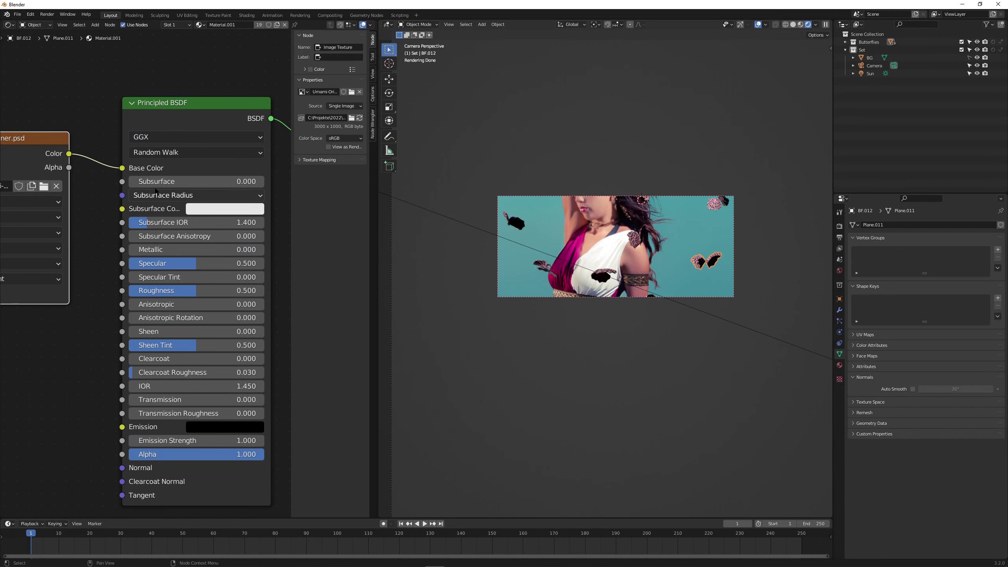
drag(157, 190, 161, 186)
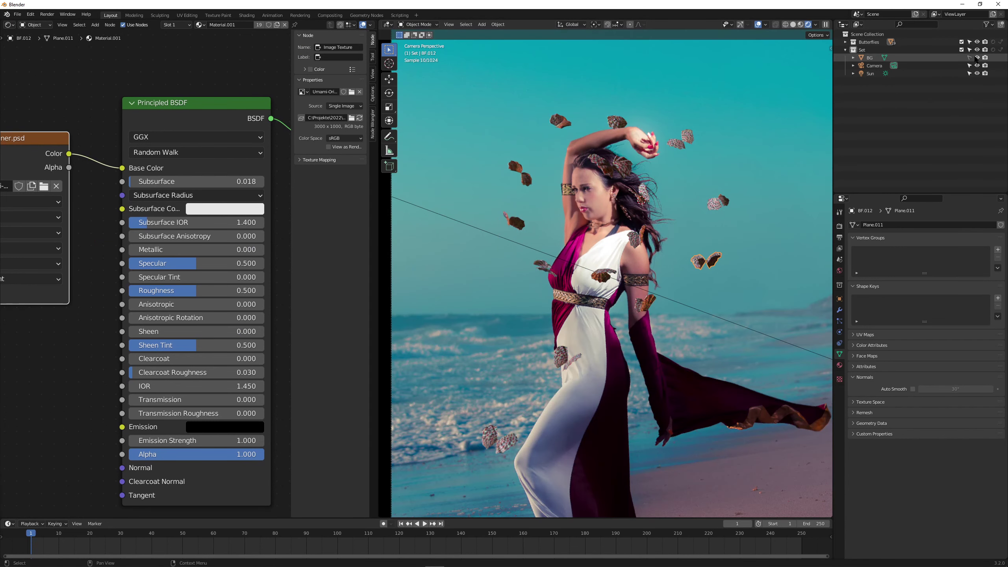
click(977, 58)
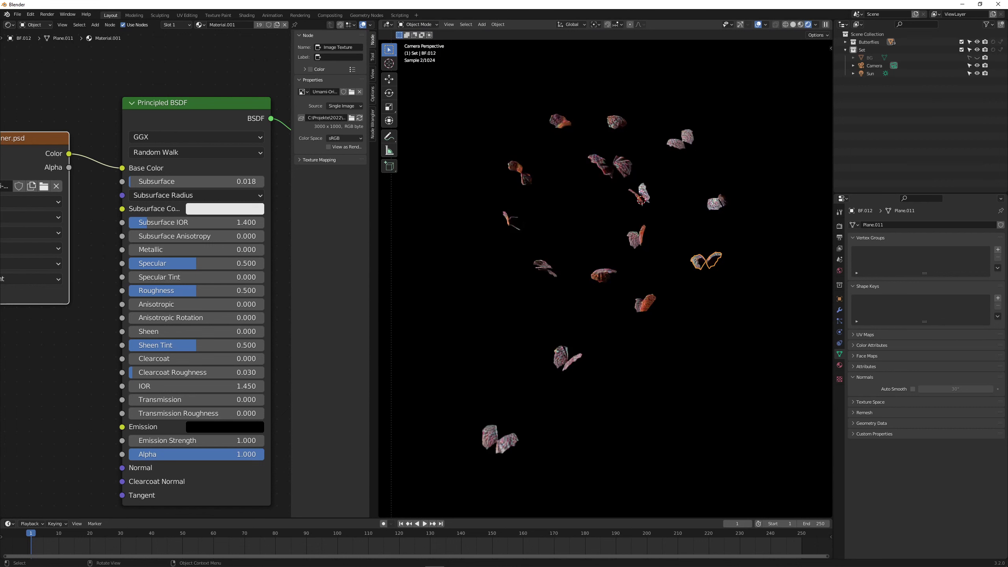
Step: Set the butterfly material's Subsurface to 0.010 and unhide the beach background
click(246, 182)
key(BackSpace)
text(0.01)
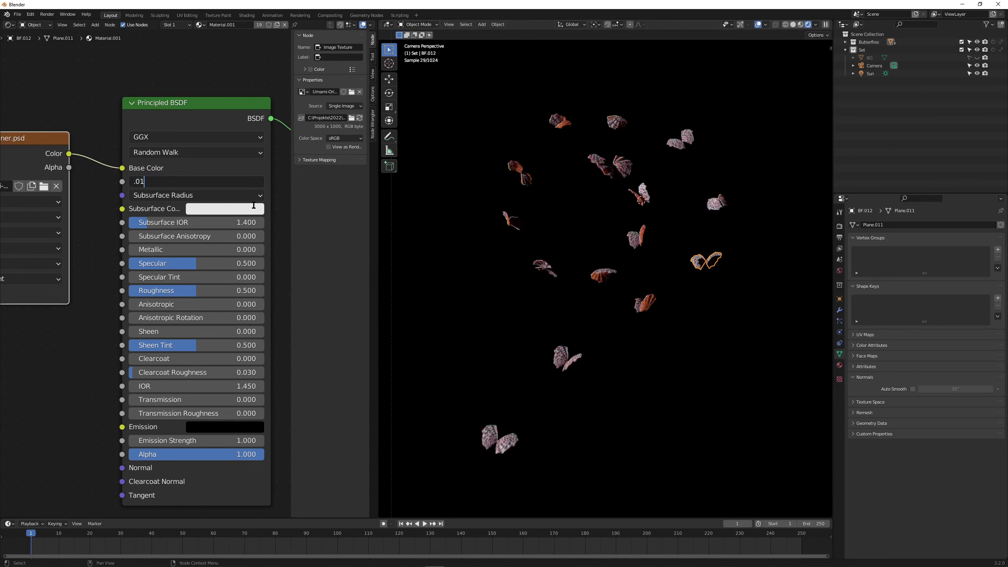
key(Return)
key(alt+h)
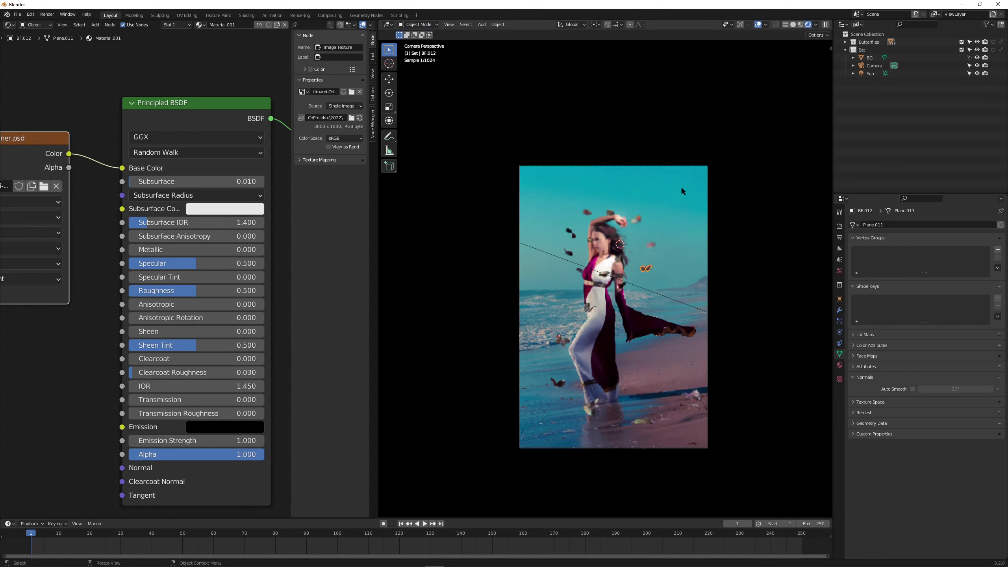
key(shift+a)
mouse_move(683, 189)
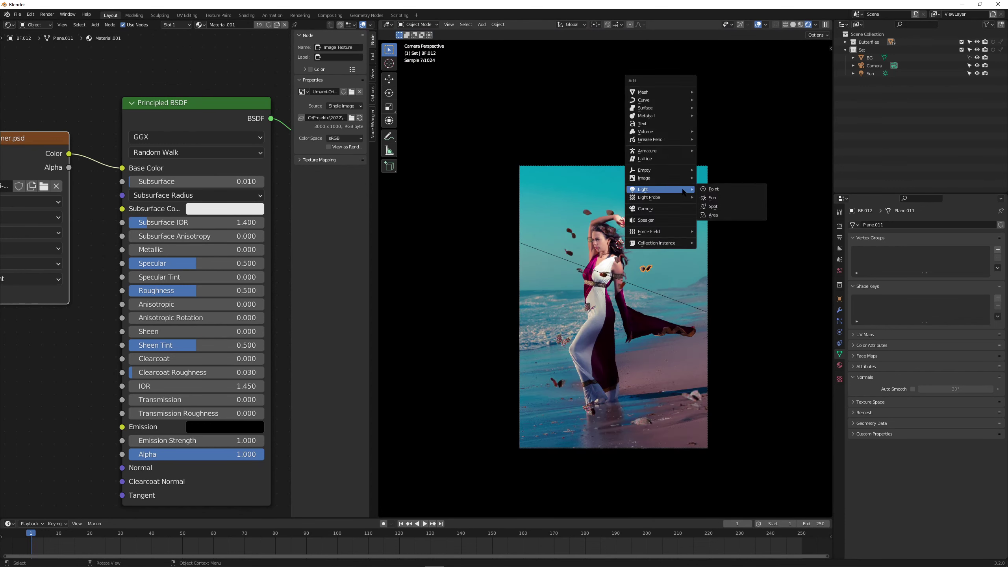
Step: Add an area light with a size of 0.2 m
click(714, 215)
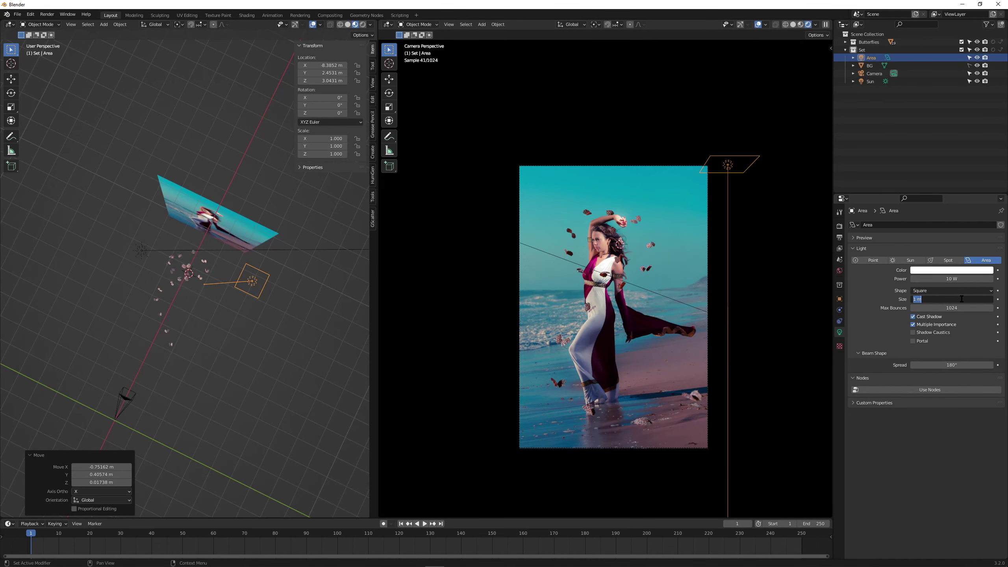
text(.2)
key(Return)
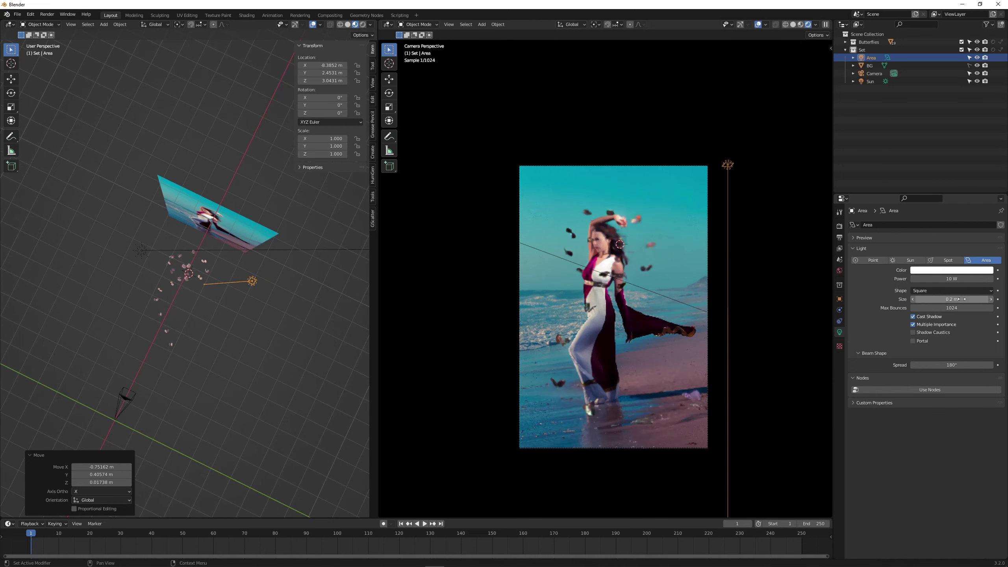
Step: Rotate and move the area light so it aims down at the woman from the upper right
middle_drag(325, 283, 247, 250)
key(r)
key(r)
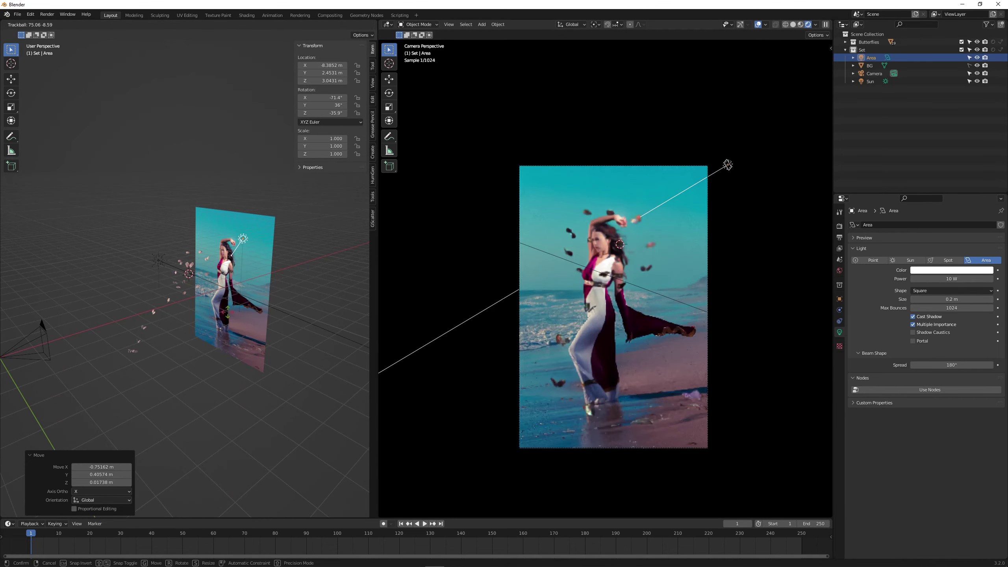
click(230, 312)
middle_drag(238, 244, 308, 244)
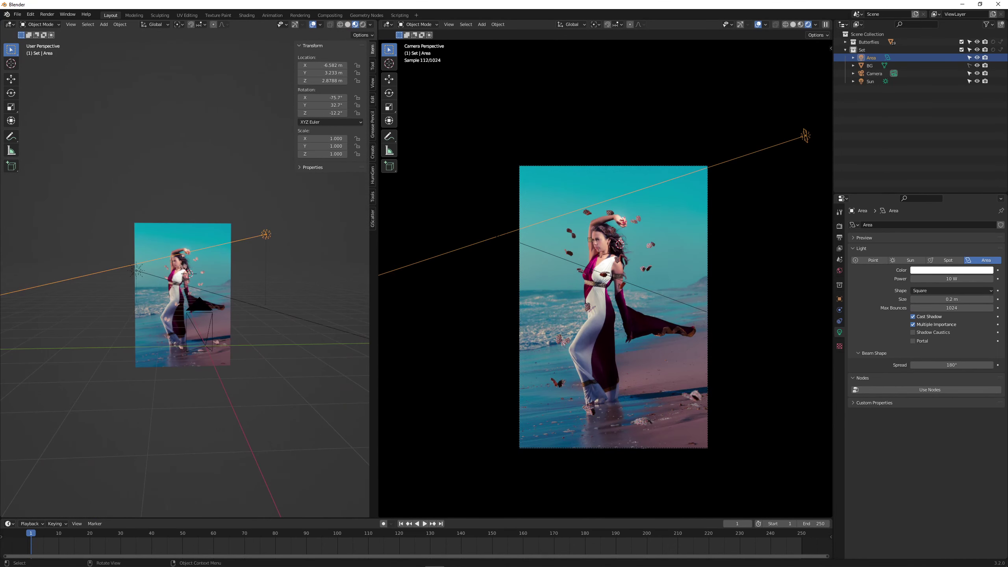
key(r)
click(309, 229)
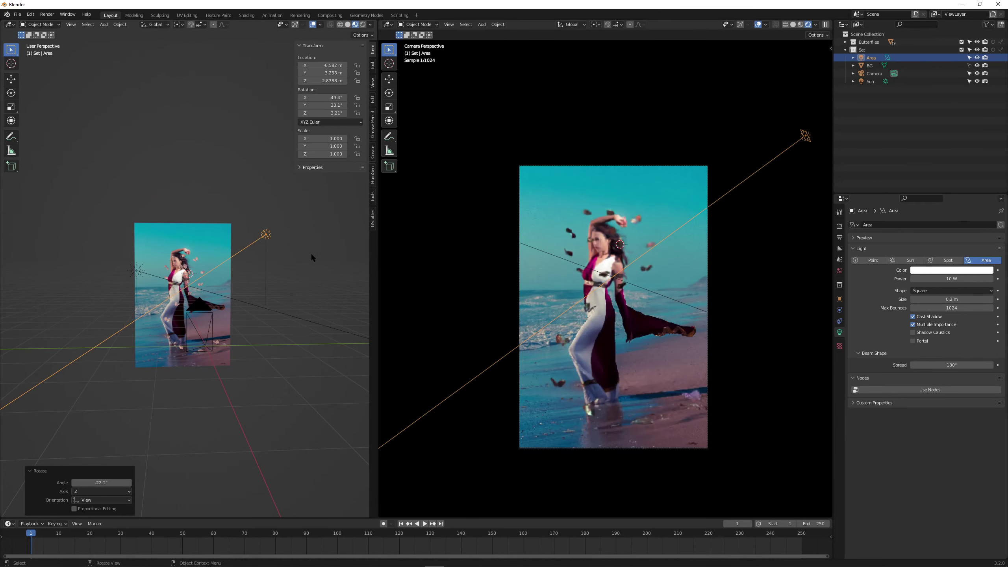
key(g)
click(310, 243)
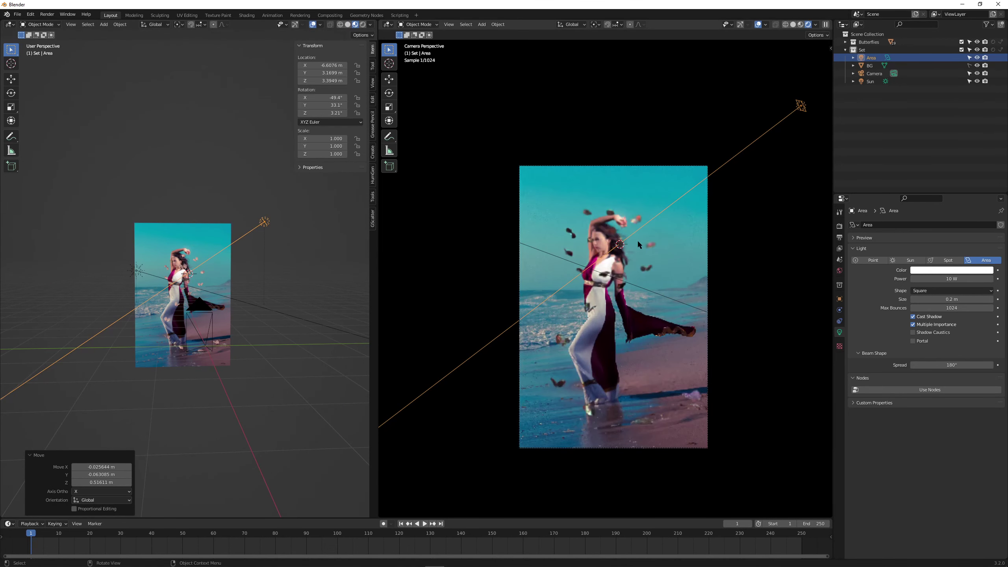
Step: Rename the area light to 'strobe' in the Outliner
scroll(638, 240, up, 3)
double_click(871, 57)
text(strobe)
key(Return)
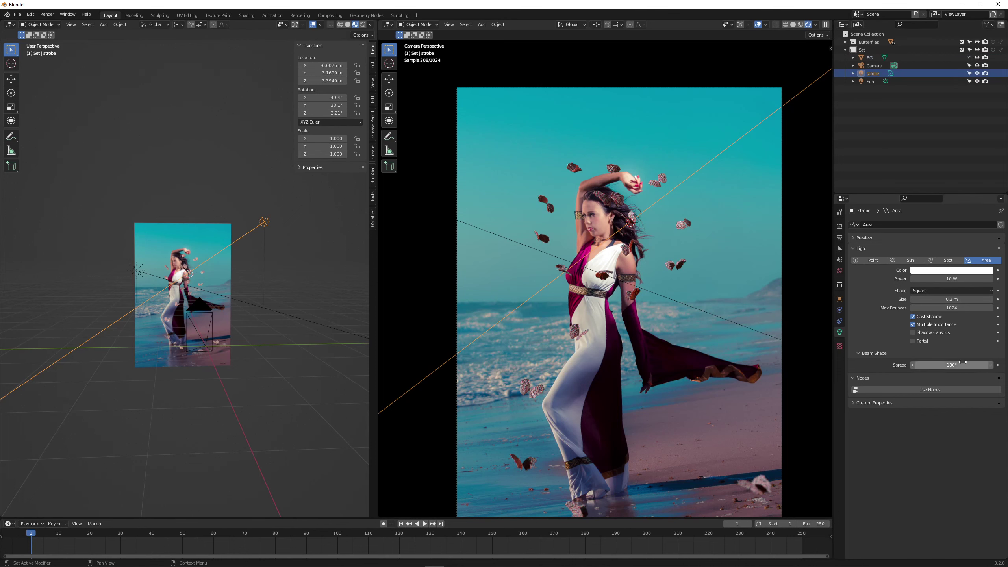
Step: Adjust the strobe's spread and power, sketching then undoing a circle around the woman's head
drag(965, 365, 957, 365)
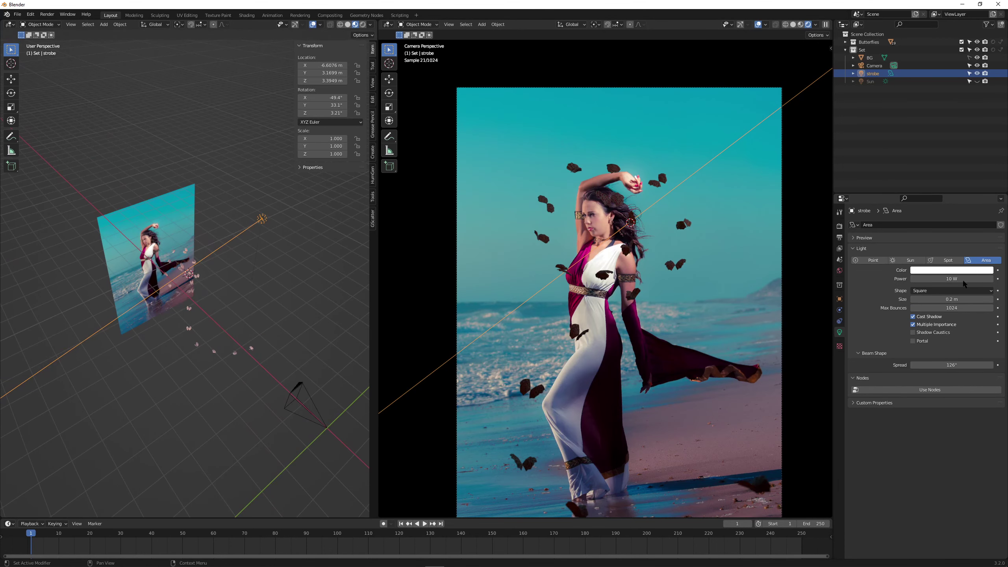
drag(952, 278, 995, 278)
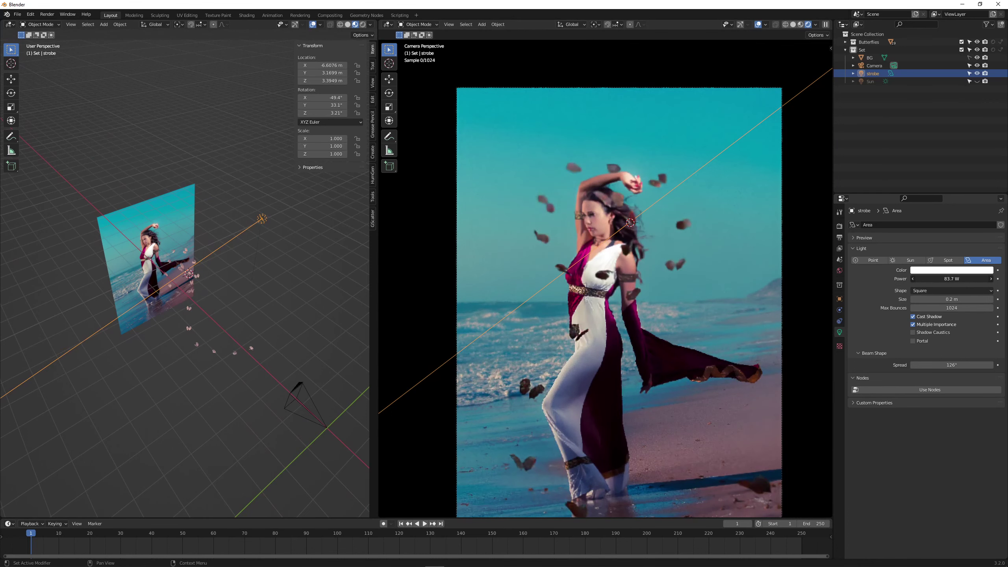
click(389, 137)
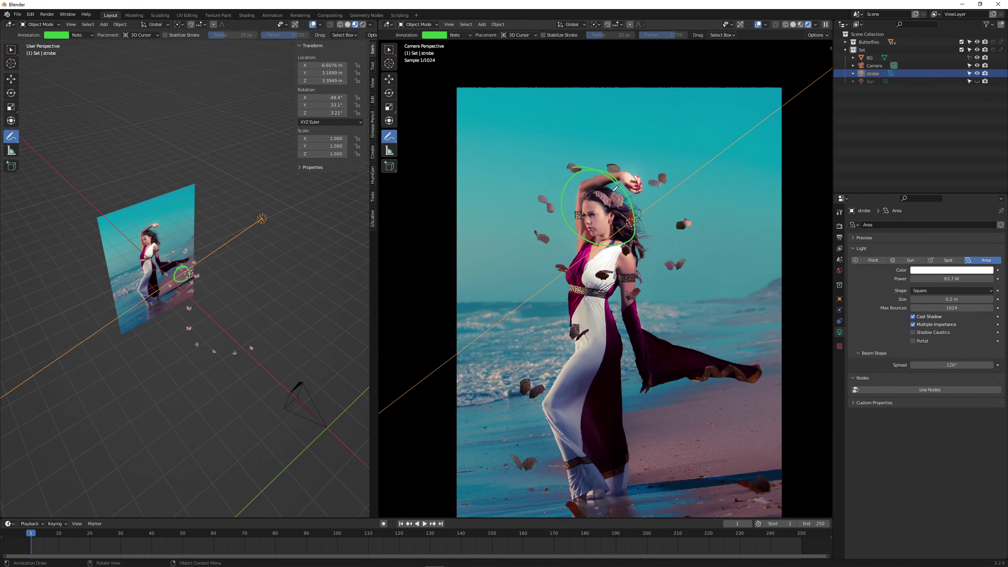
mouse_move(572, 167)
mouse_down()
mouse_move(618, 182)
mouse_move(613, 199)
mouse_move(632, 209)
mouse_move(601, 210)
mouse_move(614, 232)
mouse_move(603, 239)
mouse_move(595, 204)
mouse_up()
key(ctrl+z)
key(ctrl+z)
key(ctrl+z)
key(ctrl+z)
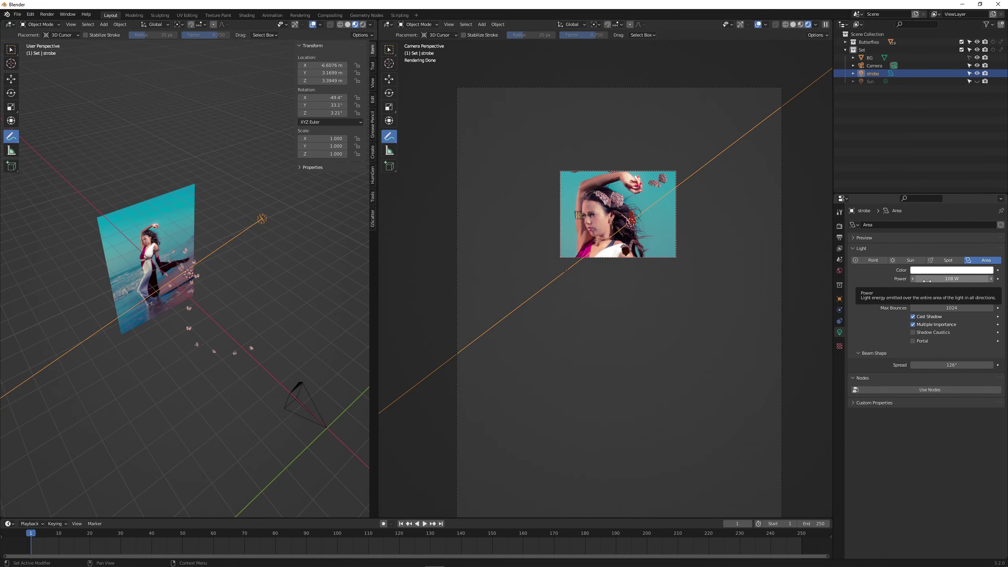
drag(927, 281, 931, 282)
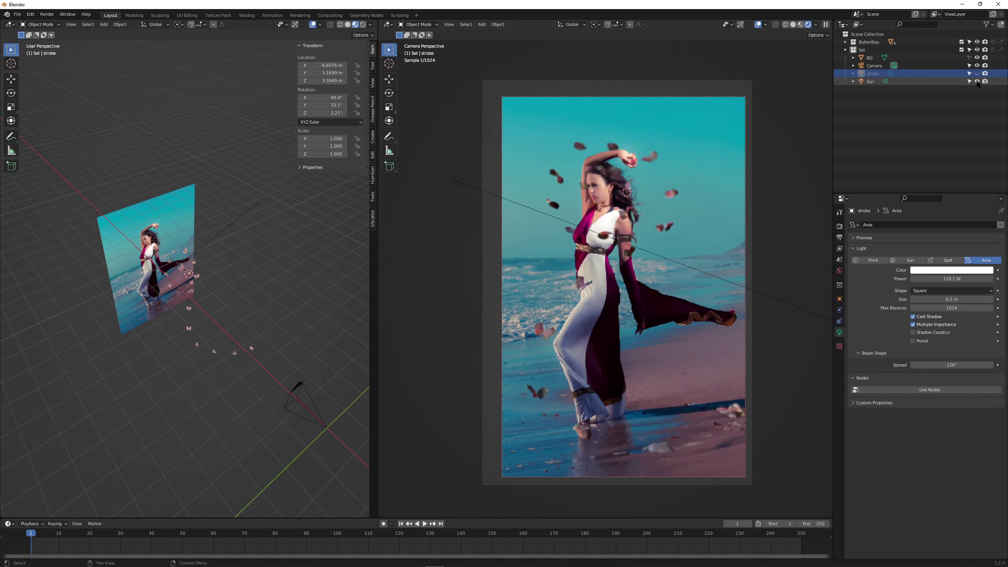
Step: Toggle the strobe off and on to compare, then set its power to 80 W
click(977, 74)
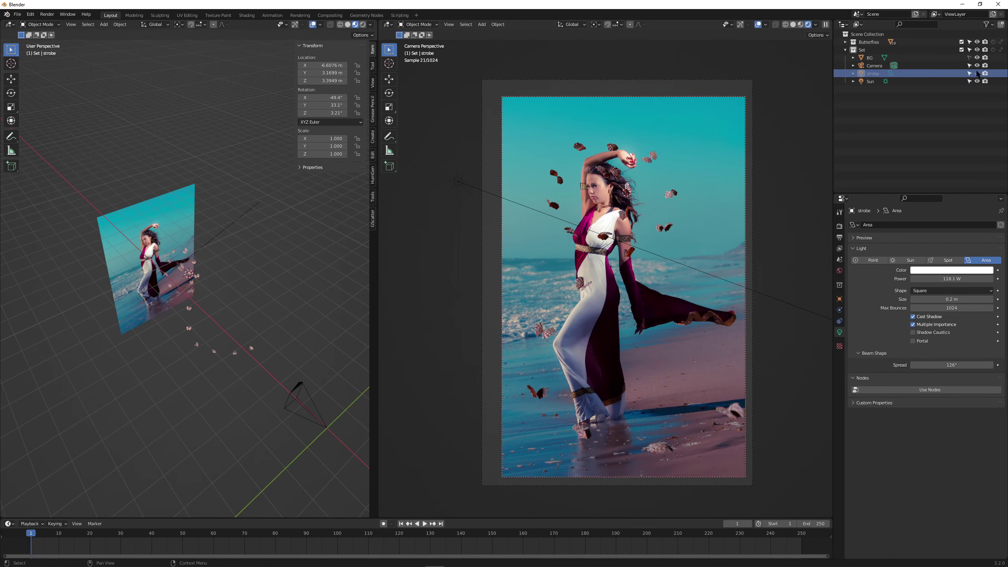
click(977, 74)
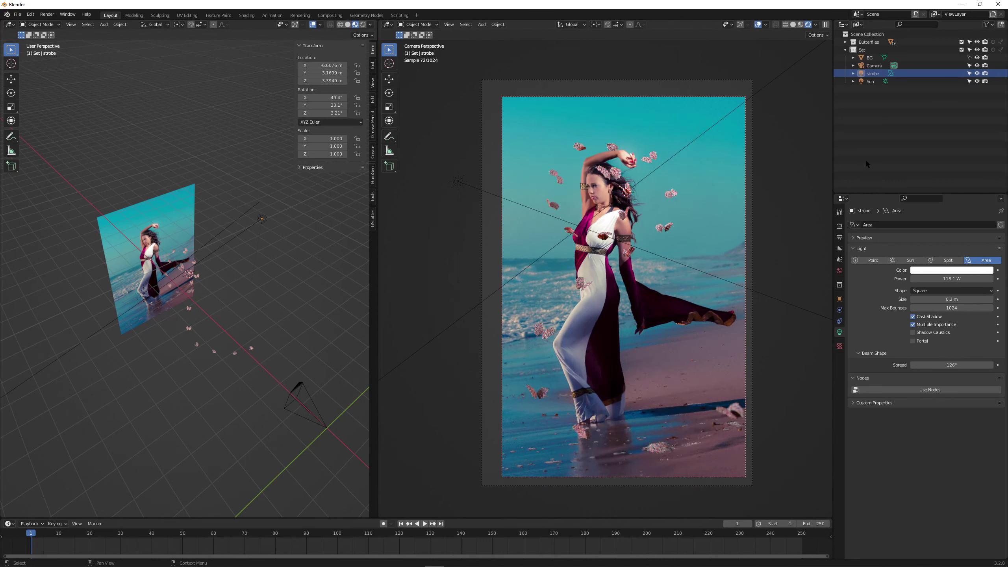
click(977, 74)
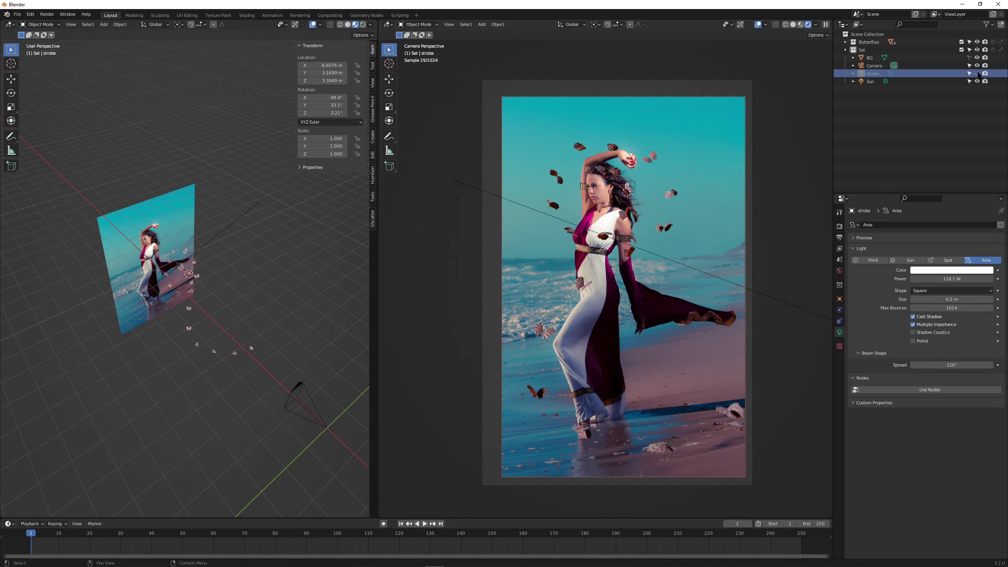
click(977, 74)
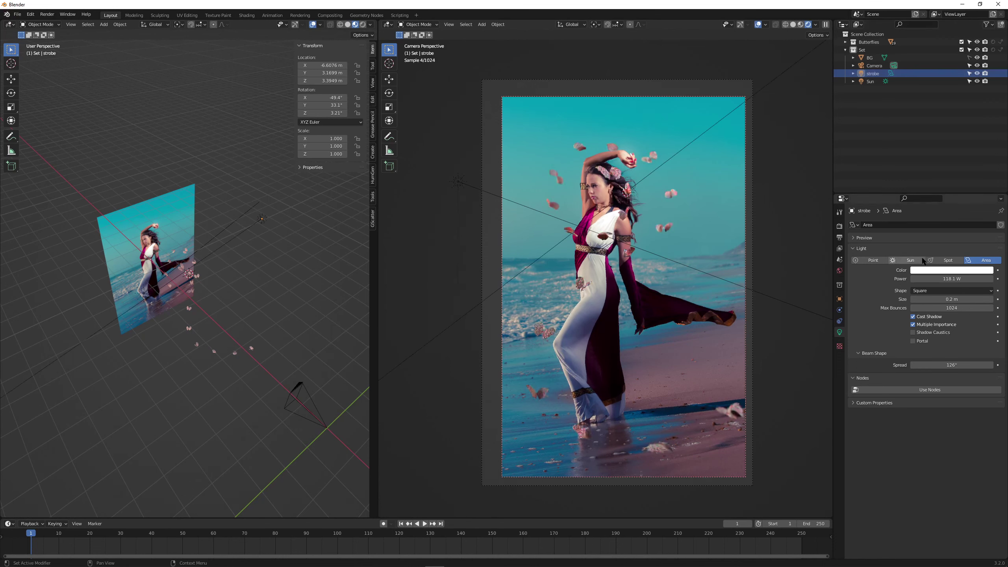
click(955, 279)
text(80)
key(Return)
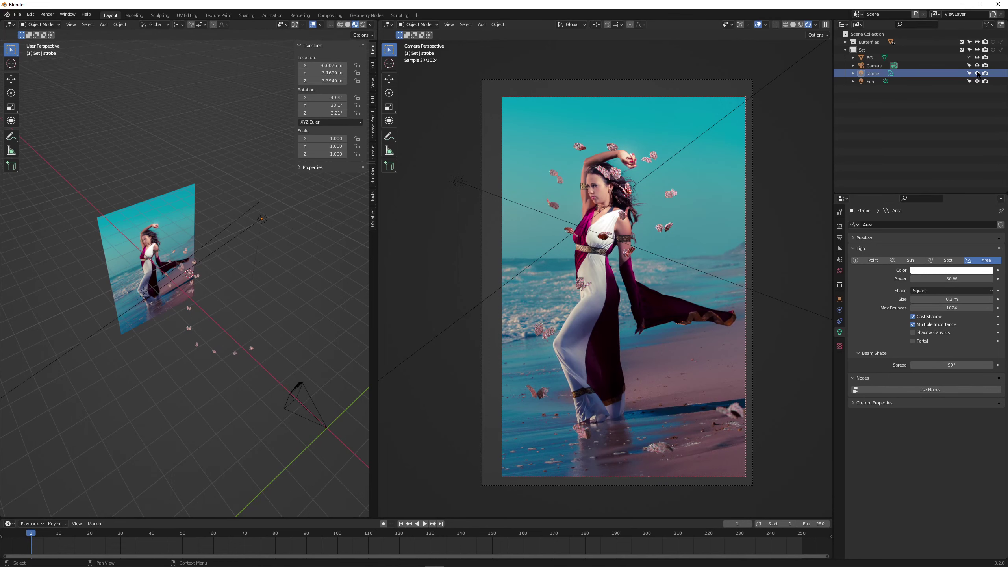
Step: Lower the strobe and rotate it 16.2° toward the woman
click(263, 220)
middle_drag(281, 229, 259, 225)
key(g)
click(784, 189)
key(r)
click(735, 283)
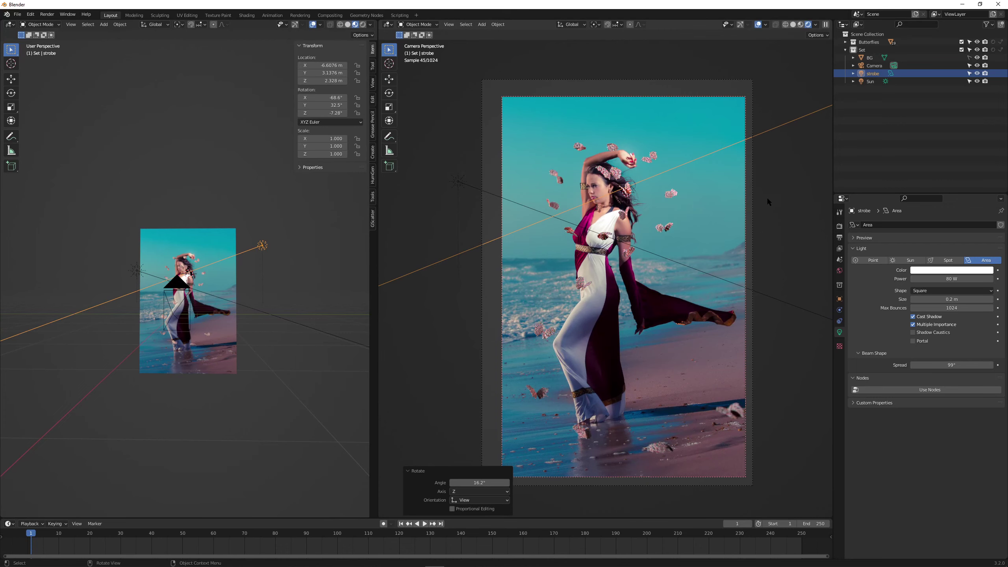
Step: Reposition the strobe and turn it around its vertical axis, seen from above
middle_drag(281, 254, 274, 321)
key(g)
click(278, 308)
key(r)
click(301, 317)
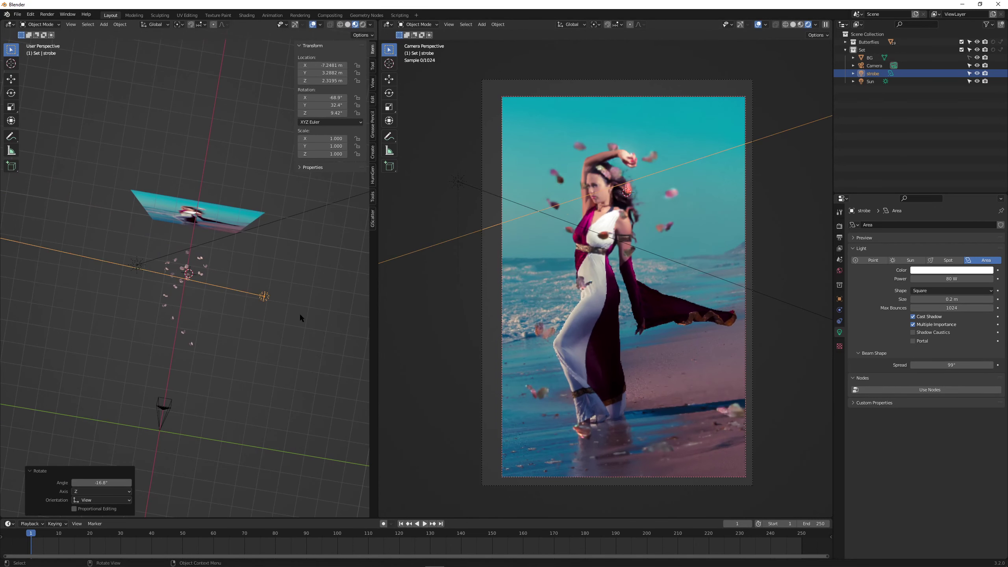
key(g)
click(311, 306)
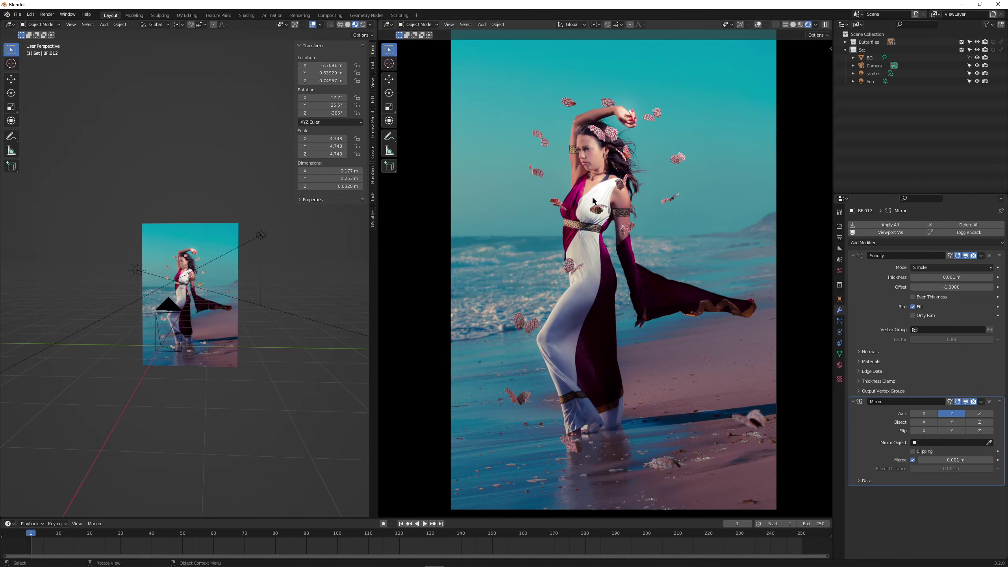
Step: Annotate green circles around the chest butterfly, lower-left butterfly and two shells, then show World settings
click(389, 137)
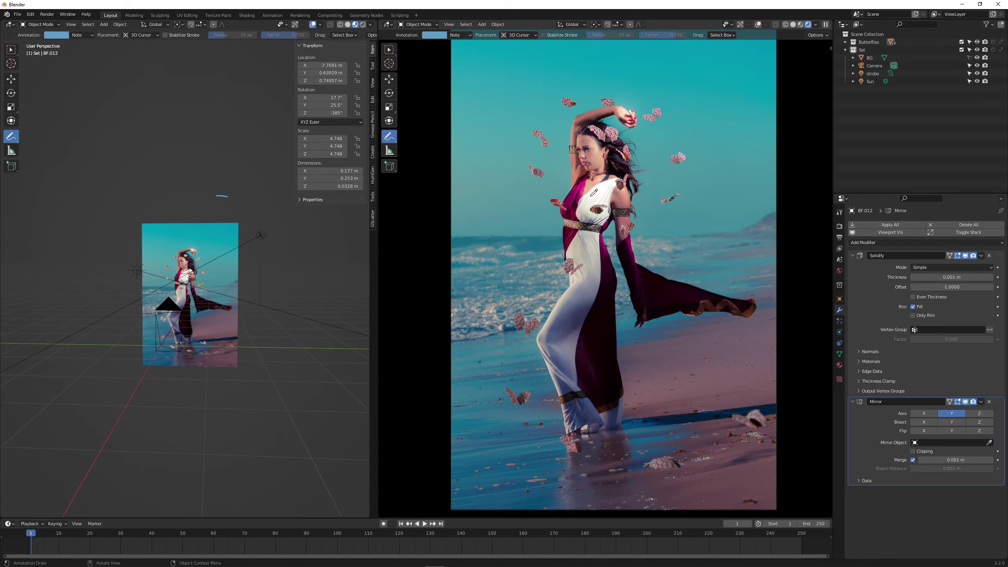
drag(611, 222, 598, 198)
key(alt+shift+z)
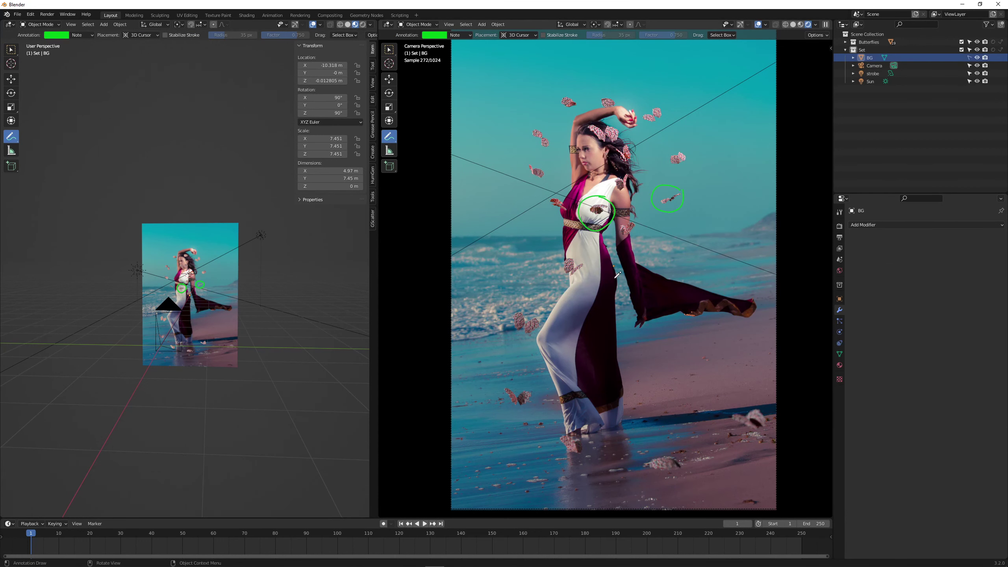
mouse_move(525, 385)
mouse_down()
mouse_move(501, 417)
mouse_move(540, 380)
mouse_up()
mouse_move(682, 448)
mouse_down()
mouse_move(640, 476)
mouse_move(693, 457)
mouse_up()
mouse_move(764, 401)
mouse_down()
mouse_move(723, 413)
mouse_move(769, 394)
mouse_up()
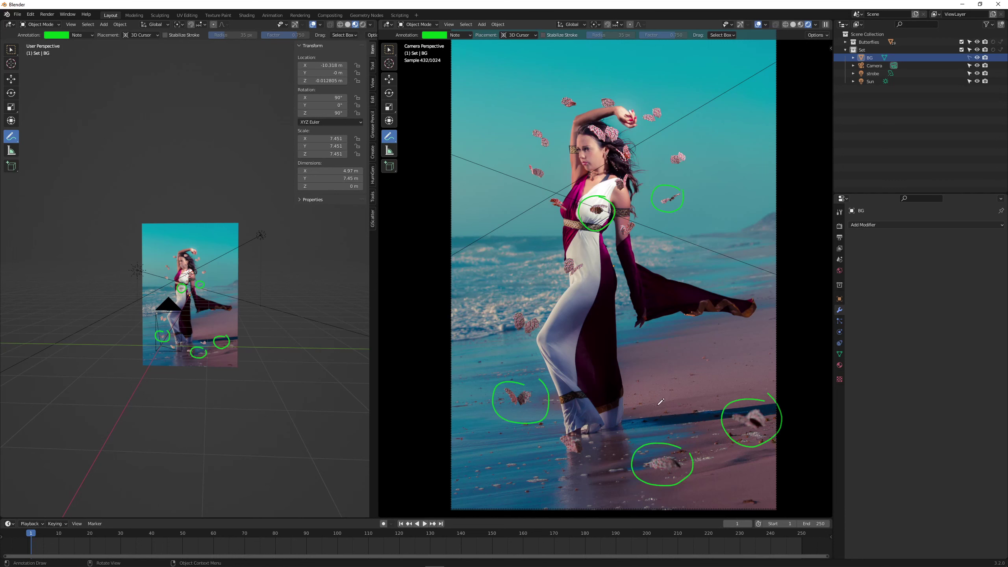
click(840, 271)
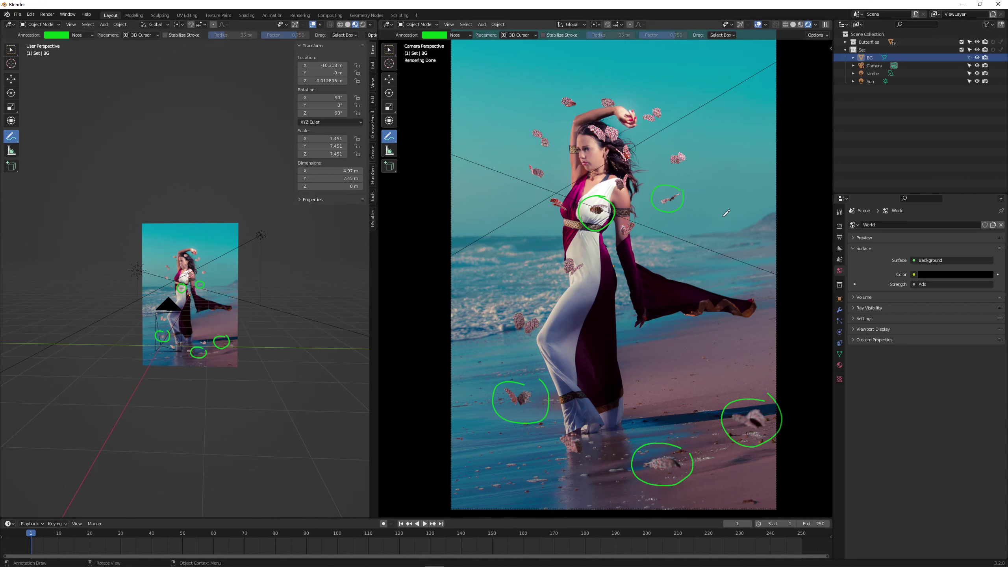
Step: Sample the teal sky from the image as the World background colour
click(954, 275)
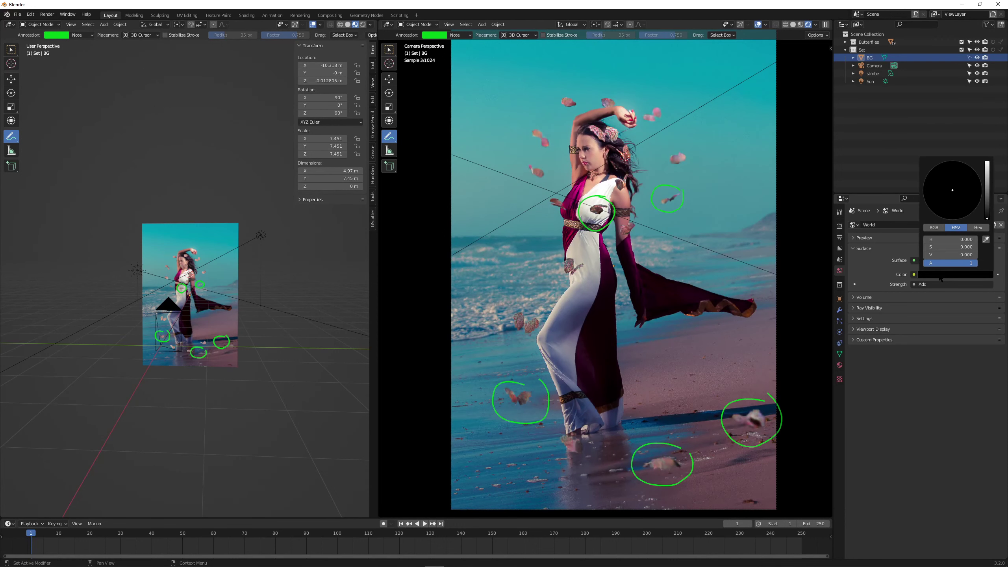
click(986, 239)
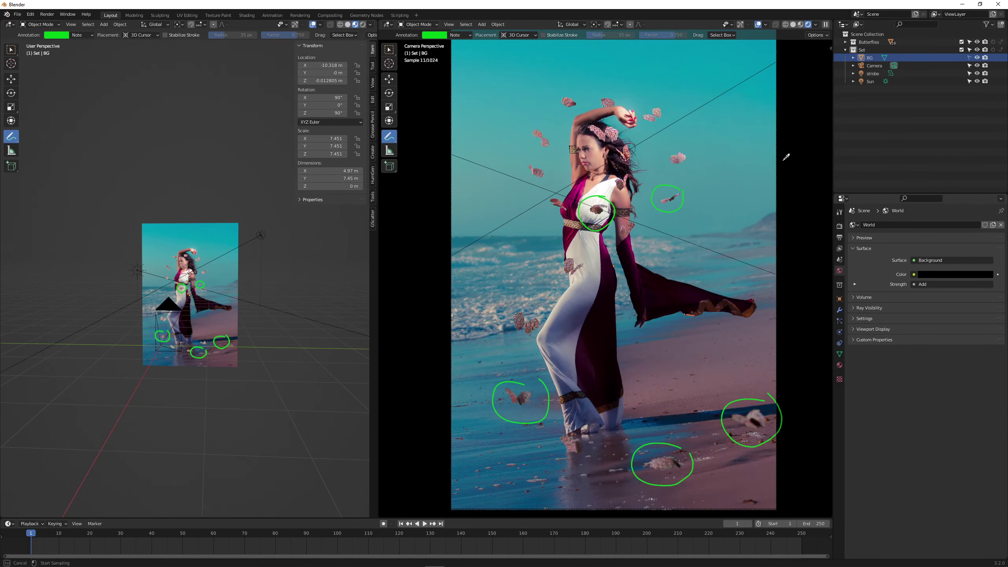
click(599, 76)
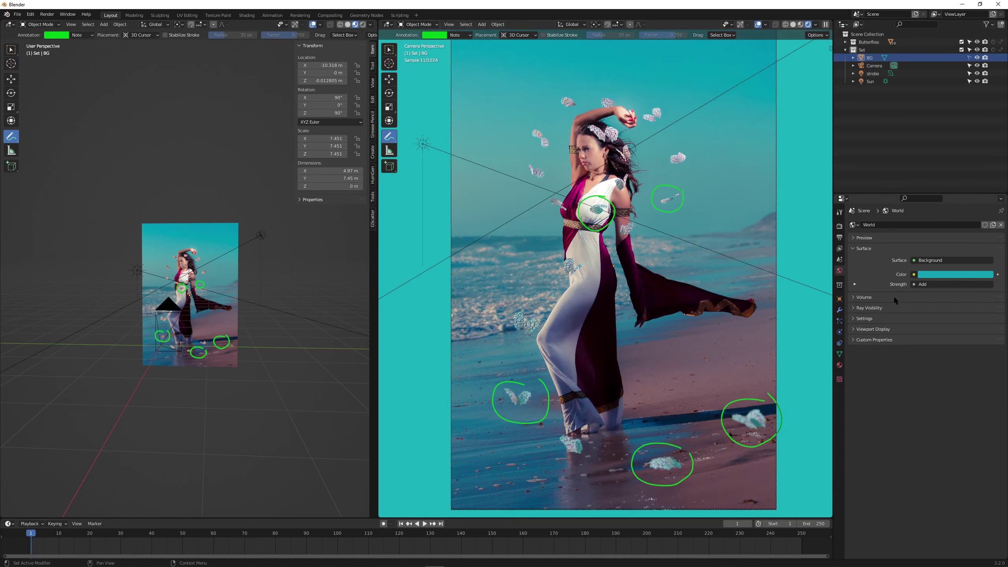
Step: Darken the World colour to a dark teal (H 0.563, S 0.728, V 0.051) and hide overlays
click(949, 275)
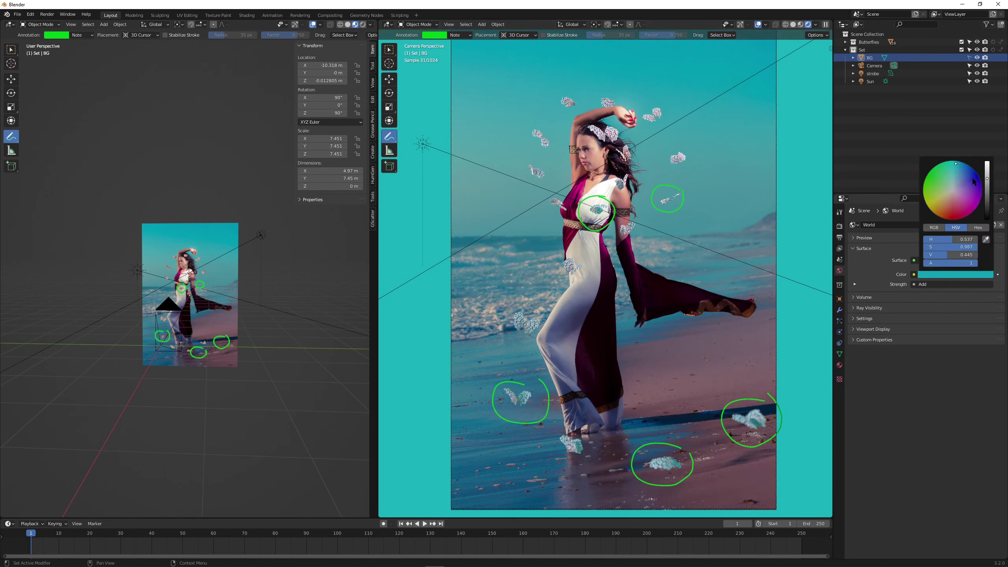
drag(987, 178, 987, 218)
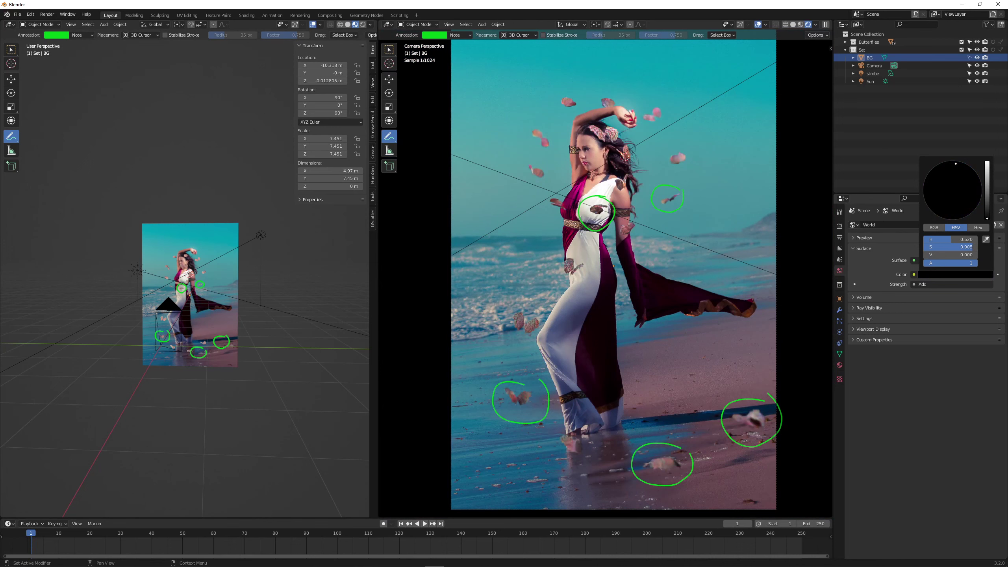
scroll(958, 204, up, 1)
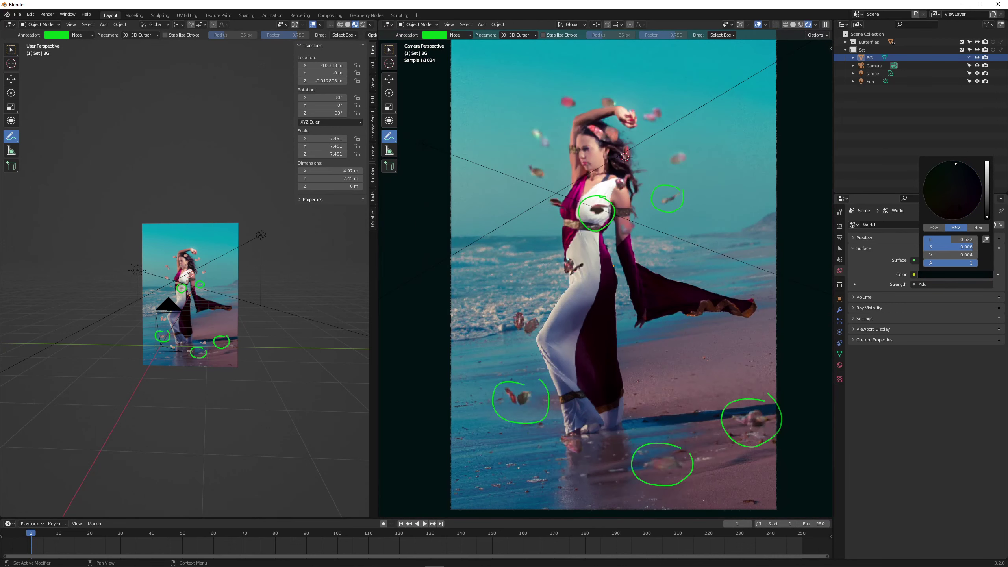
scroll(959, 203, up, 2)
scroll(959, 206, up, 1)
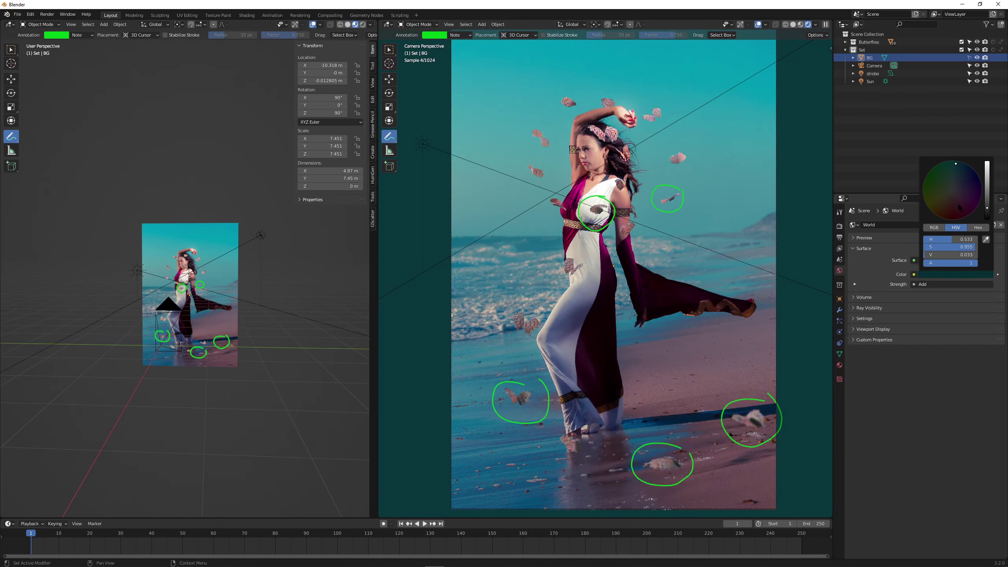
scroll(959, 206, up, 1)
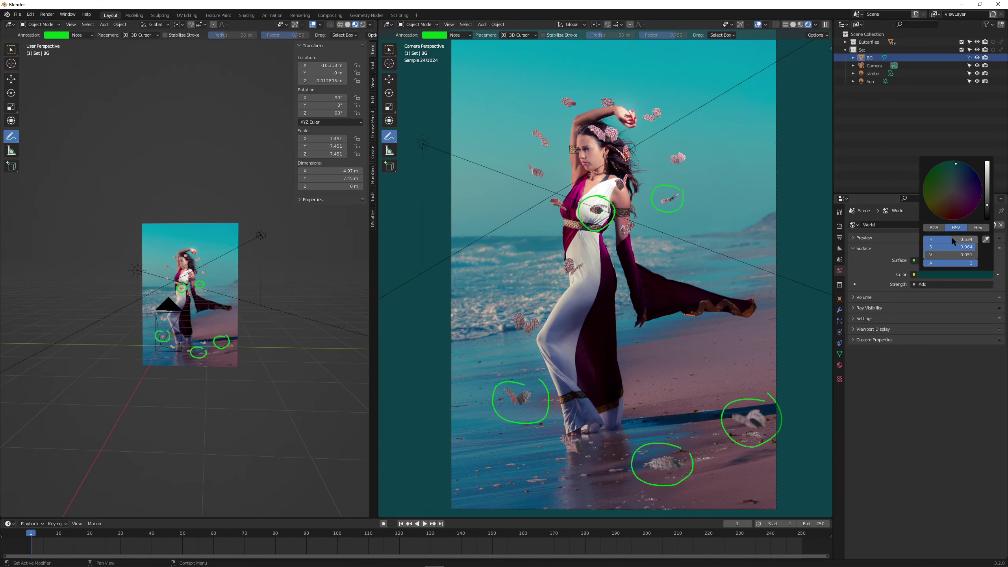
drag(965, 240, 955, 249)
key(shift+alt+z)
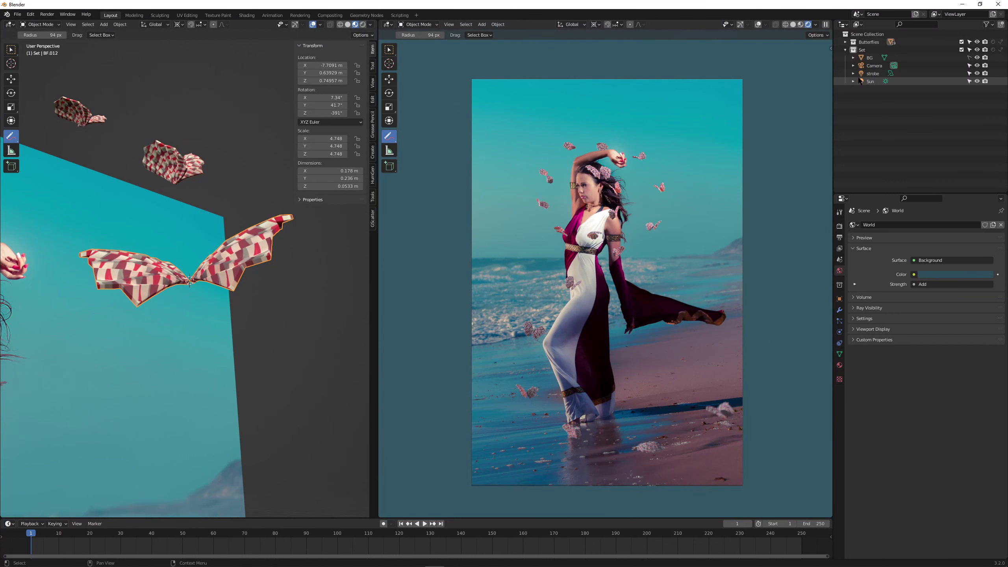
Step: Create a new top-level collection named 'Shadow Catchers'
click(845, 49)
click(867, 34)
click(1001, 25)
double_click(866, 58)
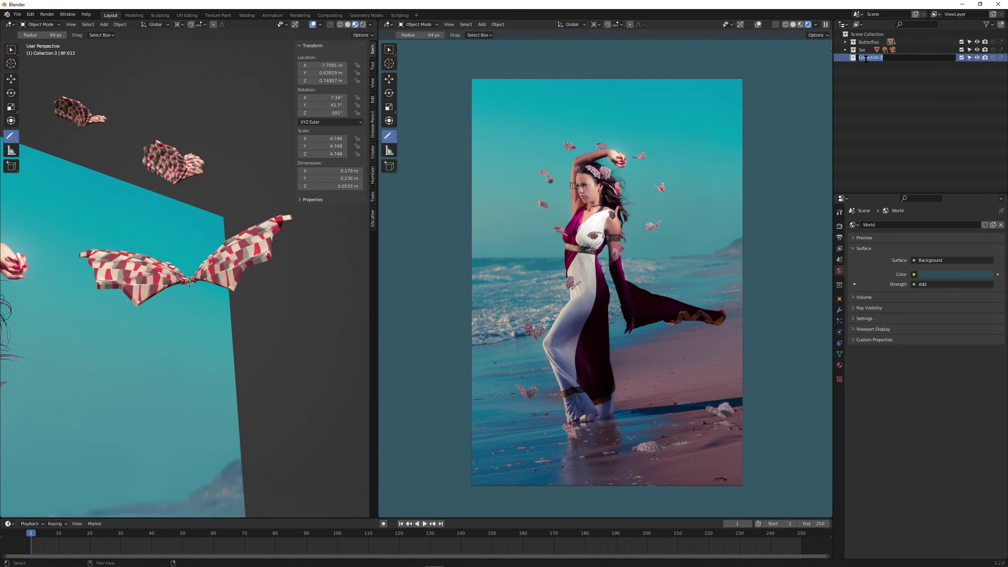
text(Shadow Catchers)
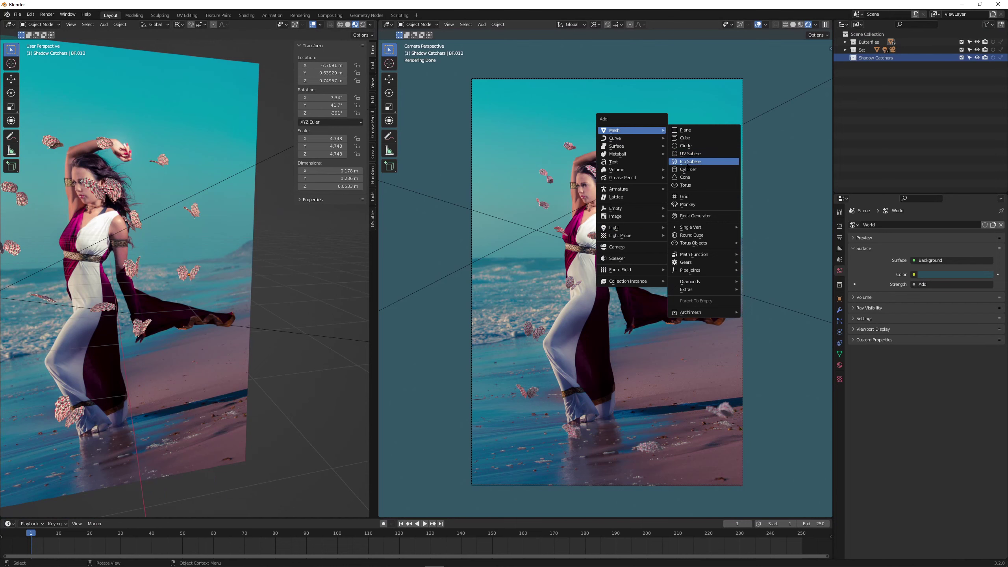
Step: Add an icosphere, scale it down and place it over the woman's head
click(687, 161)
key(s)
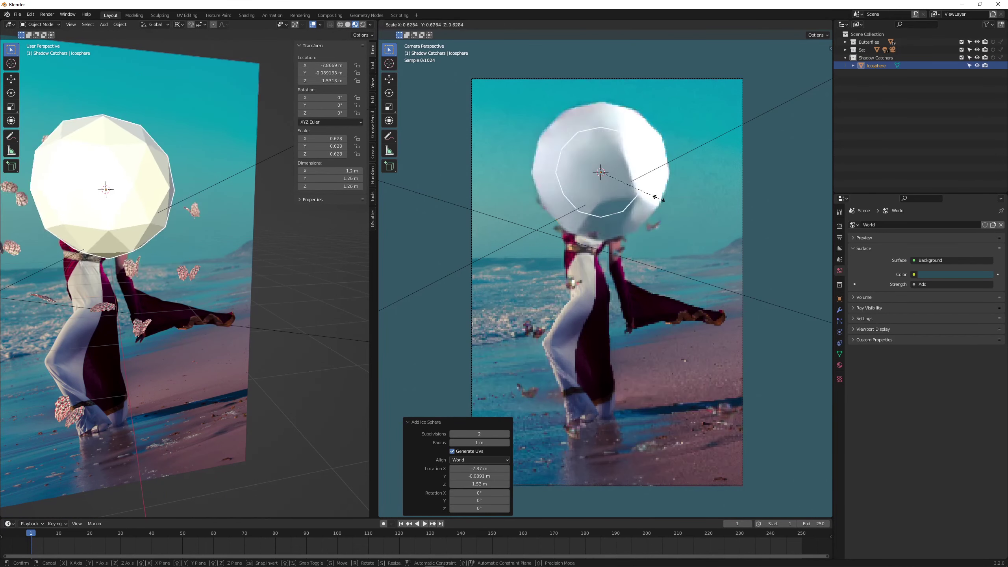
click(614, 189)
key(s)
click(604, 194)
key(g)
click(602, 191)
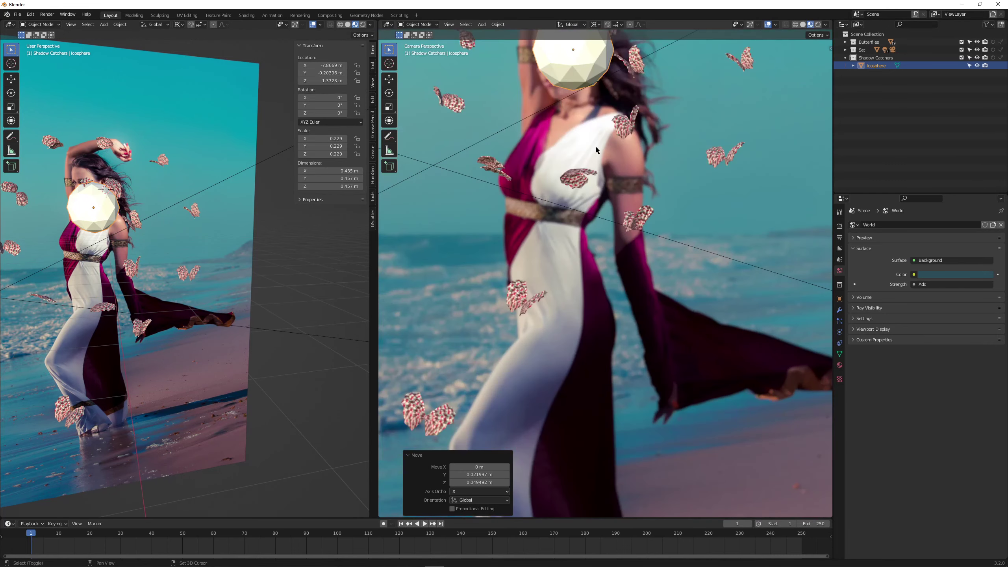
shift+middle_drag(597, 142, 635, 274)
scroll(621, 214, up, 2)
shift+middle_drag(611, 170, 620, 205)
Step: Sculpt the icosphere into an egg-shaped head fitting the woman's face
key(ctrl+Tab)
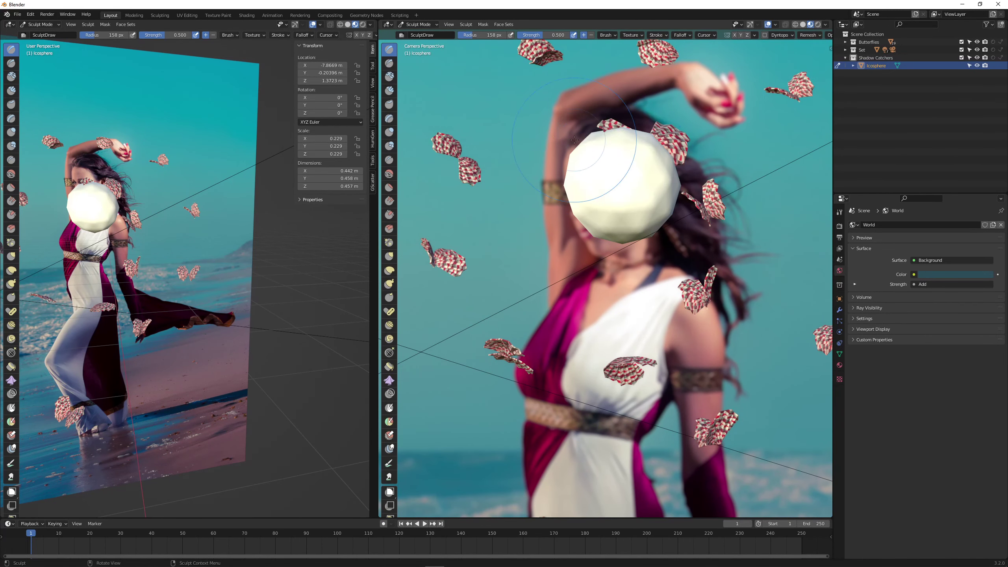
key(z)
drag(595, 143, 617, 228)
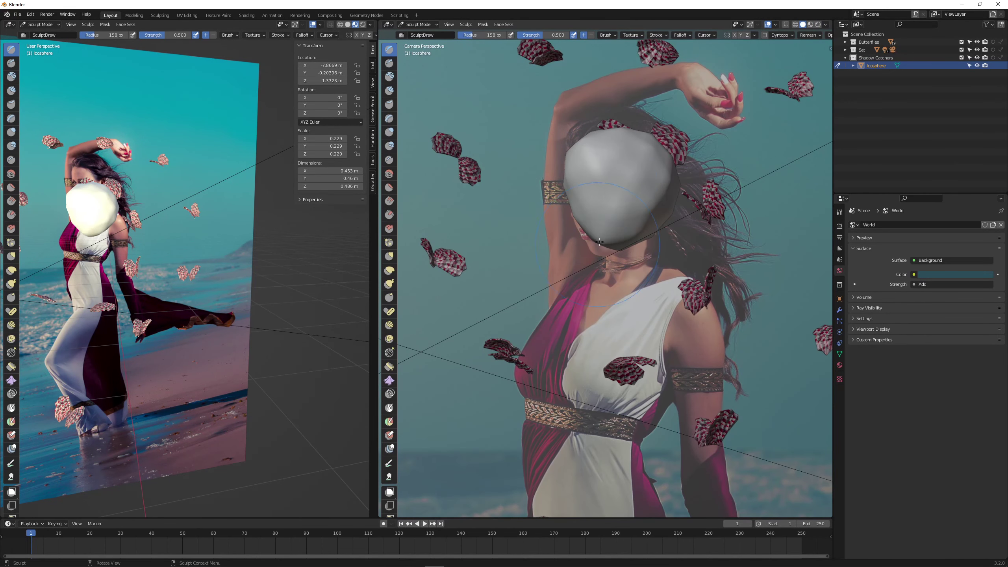
middle_drag(51, 224, 85, 267)
mouse_move(85, 266)
shift+mouse_down()
mouse_move(94, 274)
mouse_move(86, 266)
shift+mouse_up()
mouse_move(92, 274)
middle_down()
mouse_move(154, 256)
mouse_move(95, 227)
middle_up()
shift+drag(96, 227, 93, 214)
mouse_move(596, 158)
shift+mouse_down()
mouse_move(581, 201)
mouse_move(595, 227)
shift+mouse_up()
drag(660, 171, 615, 149)
middle_drag(94, 217, 189, 227)
Step: Return to Object Mode and reposition the sculpted head sphere in the side view
key(Tab)
key(Tab)
key(ctrl+Tab)
key(g)
click(99, 209)
key(KP_Decimal)
key(g)
click(135, 215)
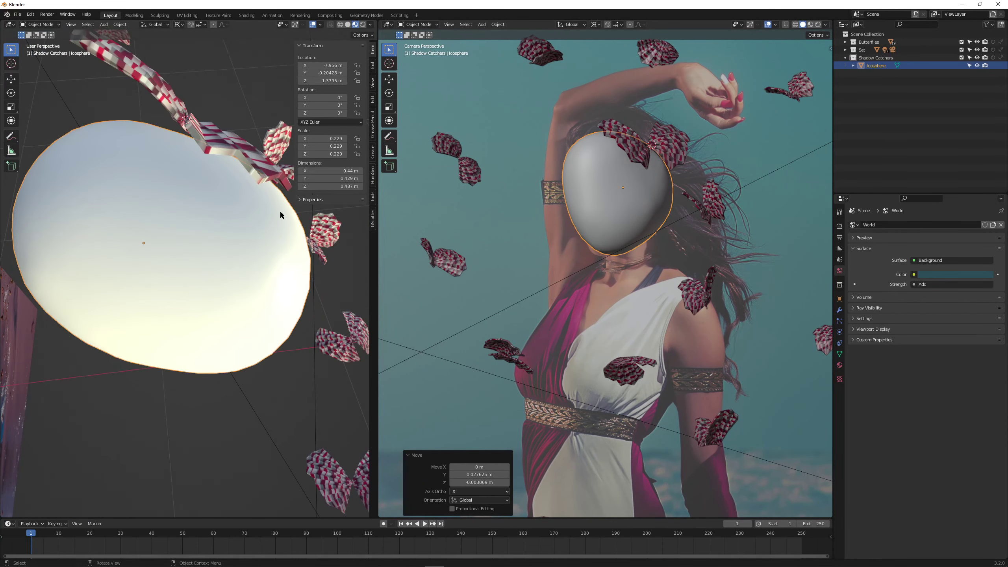
middle_drag(280, 209, 261, 178)
Step: Give the icosphere a new peach skin material with Subsurface 0.223, viewed in Material Preview
key(z)
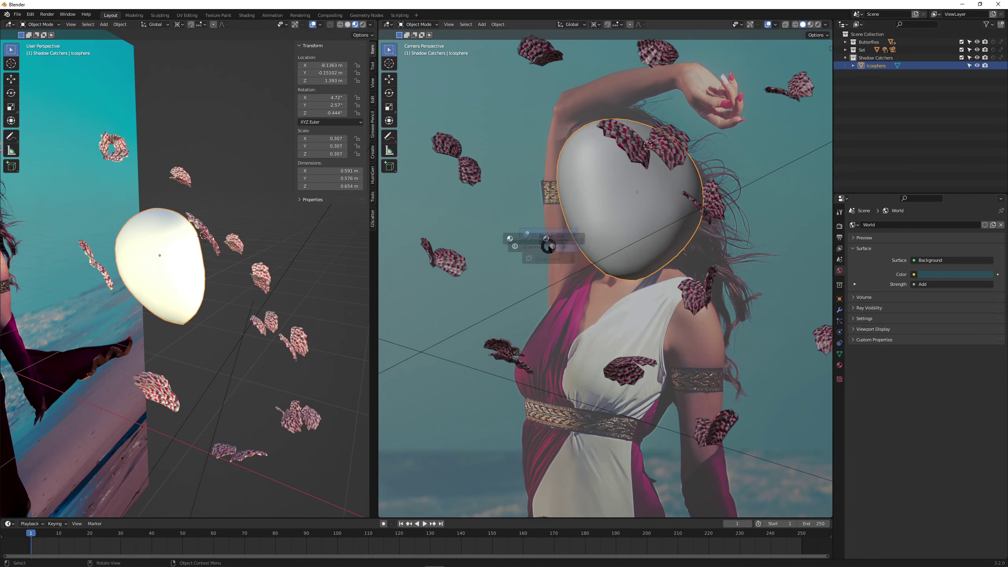
click(520, 230)
key(shift+F3)
click(207, 25)
drag(137, 182, 158, 182)
click(222, 169)
click(220, 243)
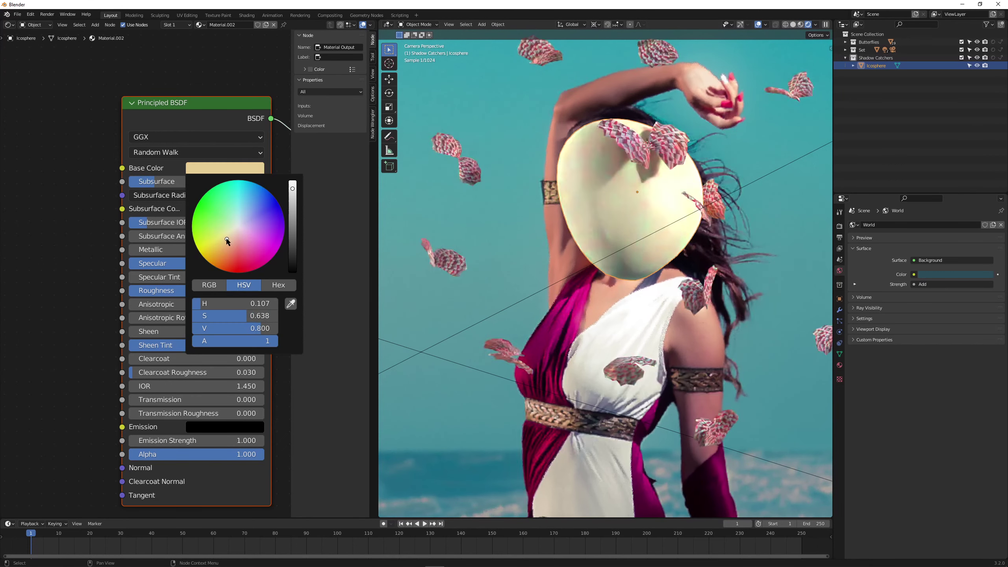
click(222, 168)
click(227, 244)
mouse_move(222, 181)
mouse_down()
mouse_move(200, 181)
mouse_move(226, 181)
mouse_up()
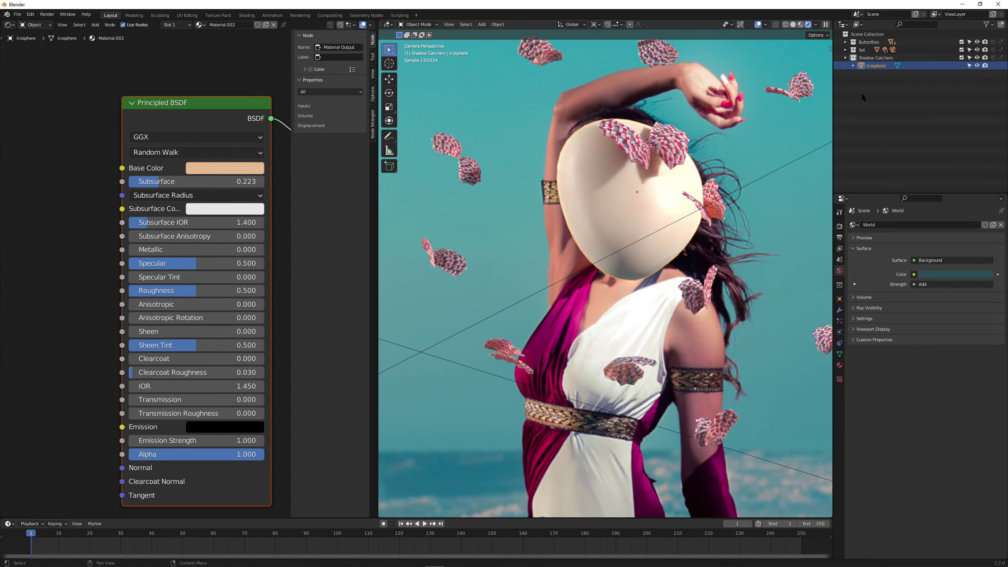
Step: Mark the sphere as a Shadow Catcher and name the view layer 'Main'
click(840, 298)
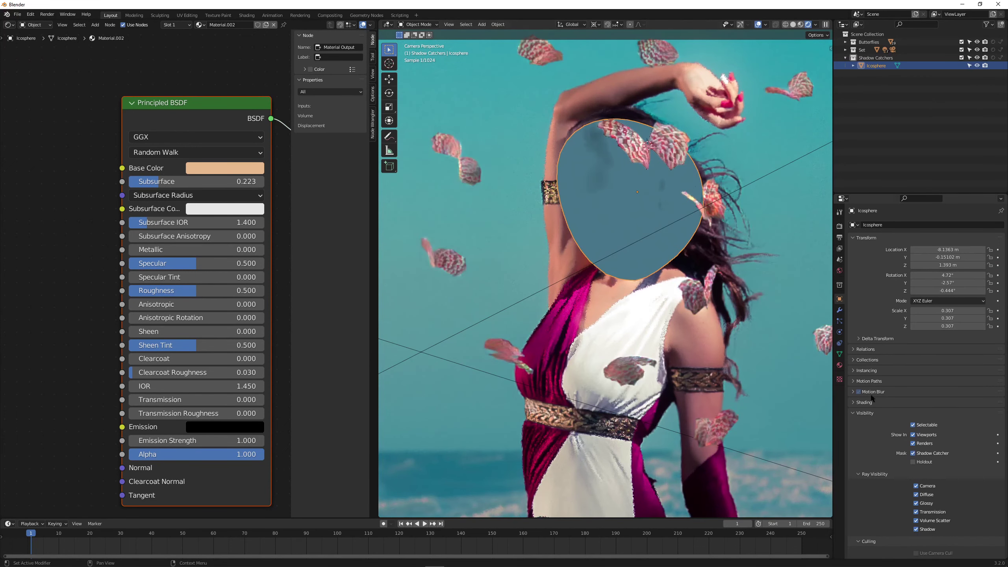
click(957, 14)
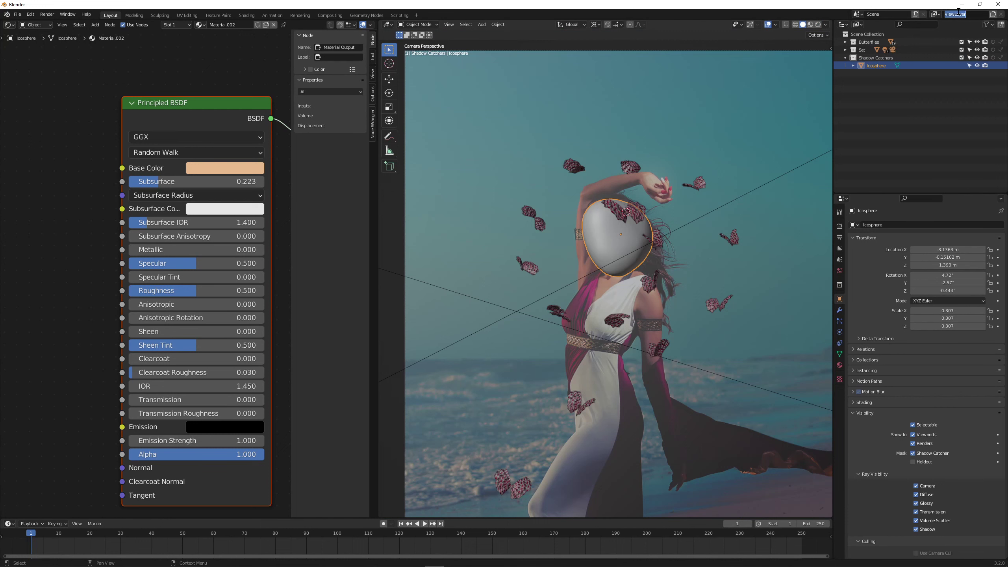
text(Main)
key(Return)
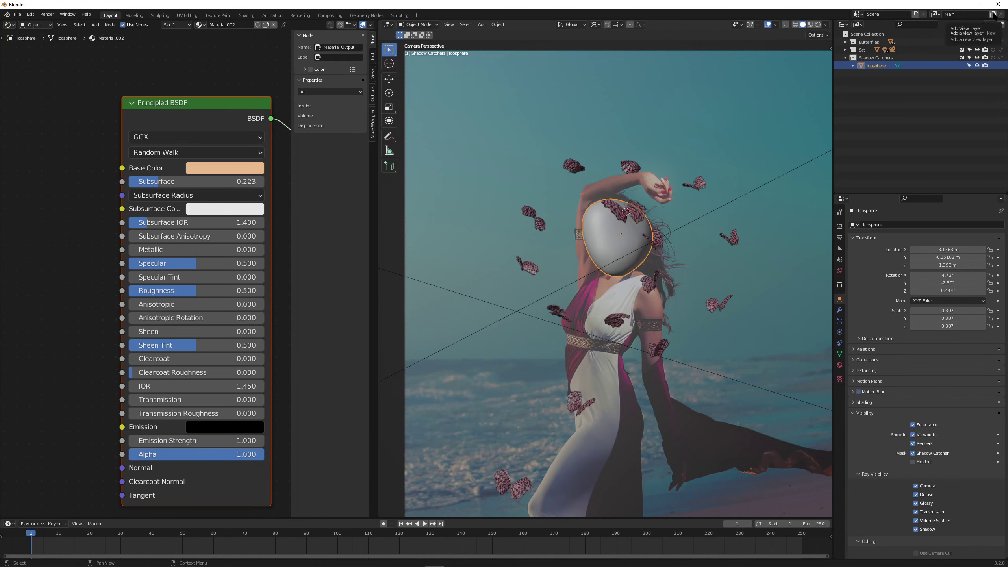
Step: Name a new view layer 'Shadow', exclude Set and render Butterflies as holdout in rendered shading
text(Shado)
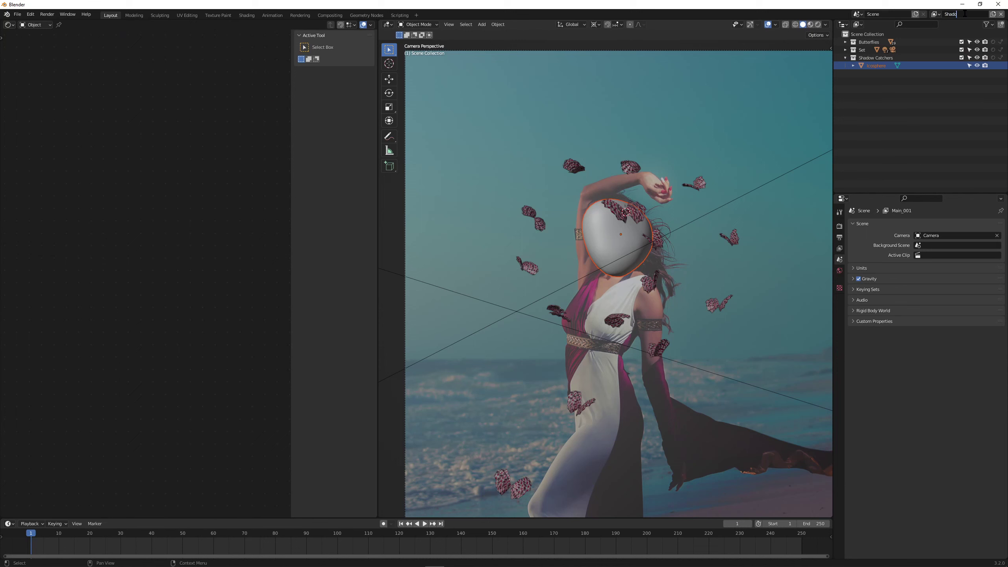
text(w)
key(Return)
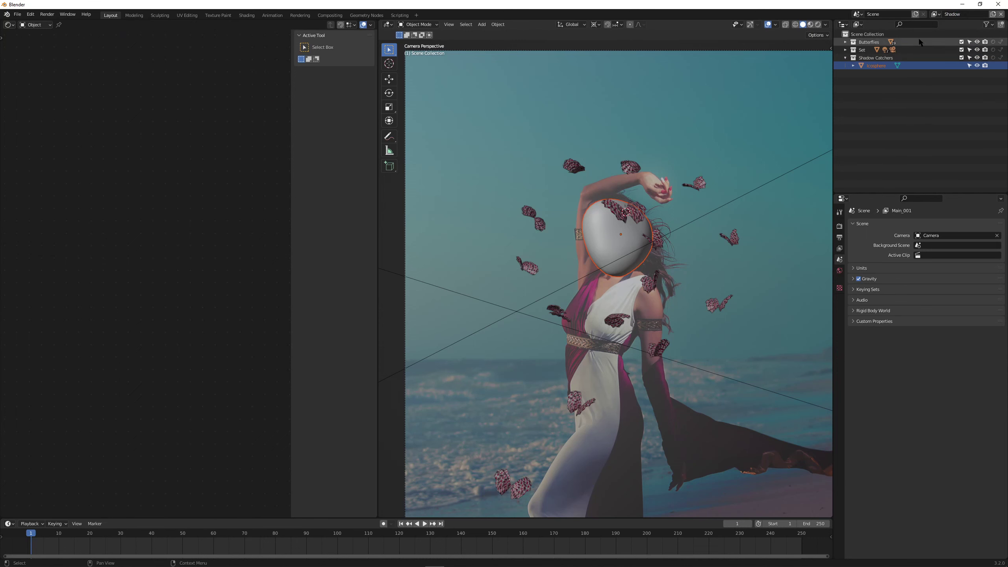
key(z)
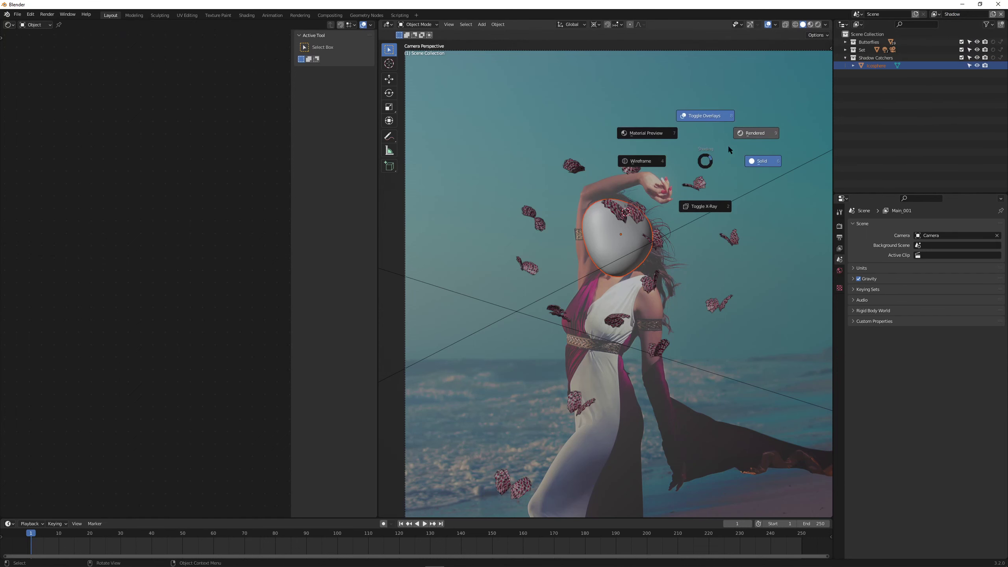
click(750, 134)
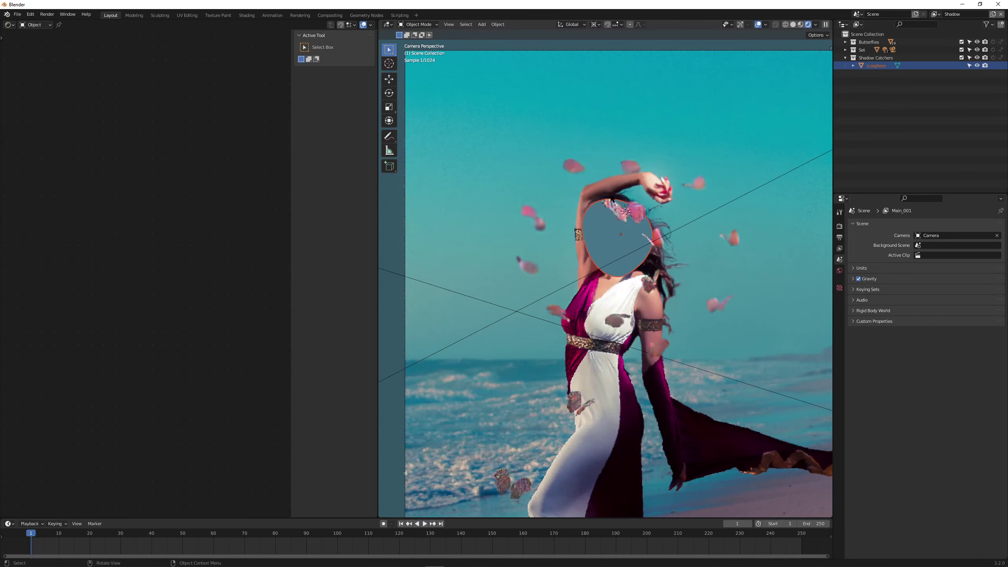
drag(962, 50, 962, 42)
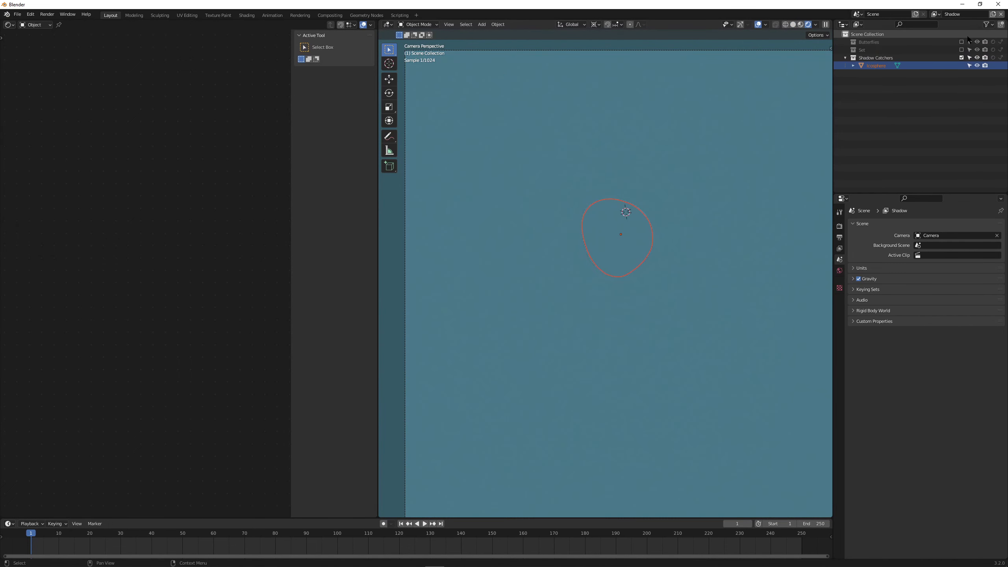
click(961, 42)
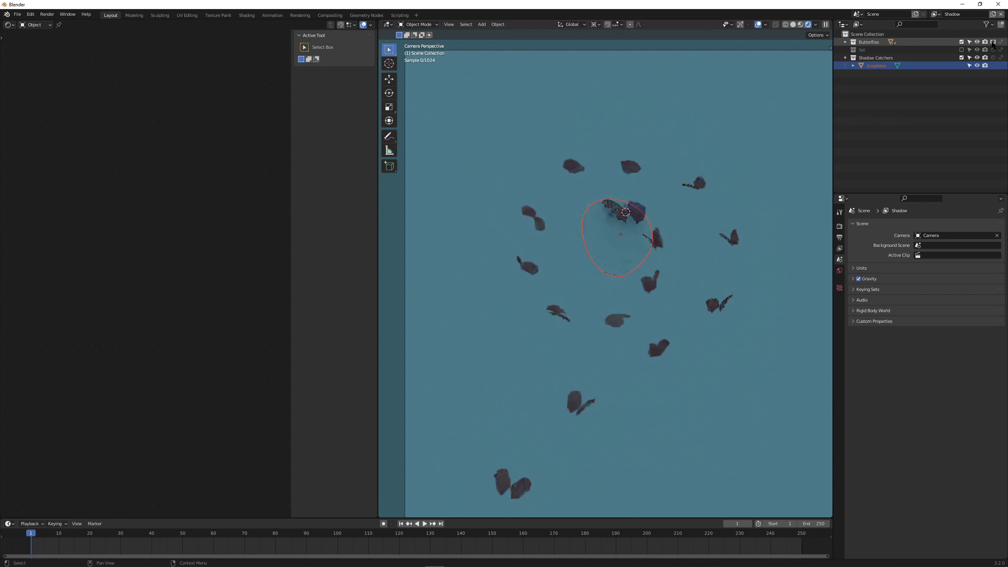
click(993, 42)
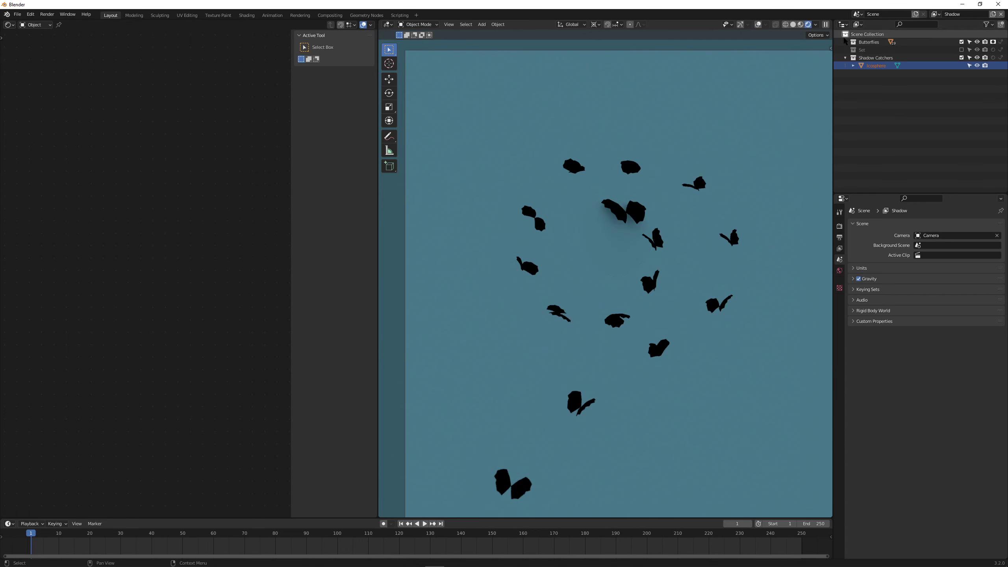
Step: Enable Film > Transparent in the render settings
click(840, 226)
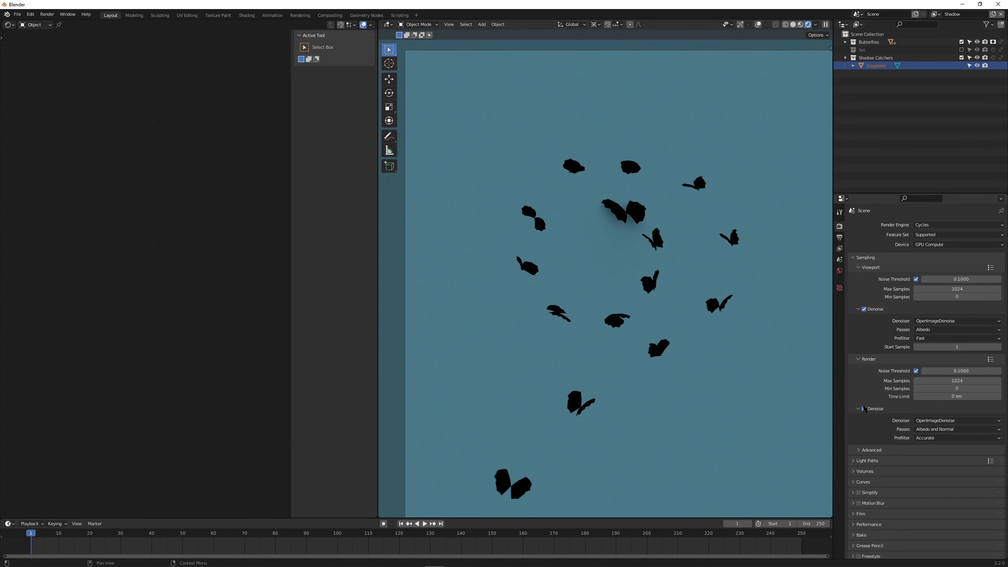
click(861, 514)
scroll(873, 488, down, 3)
click(864, 476)
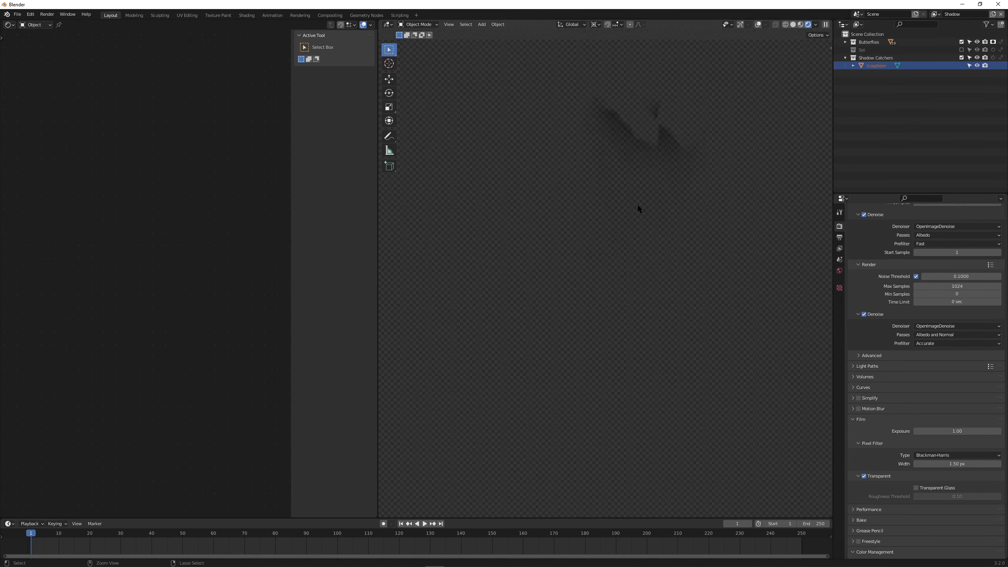
Step: Limit rendering to a region around the head sphere, restore overlays, and switch to the Main view layer
key(ctrl+b)
drag(549, 57, 760, 269)
shift+middle_drag(703, 155, 682, 230)
key(z)
click(681, 161)
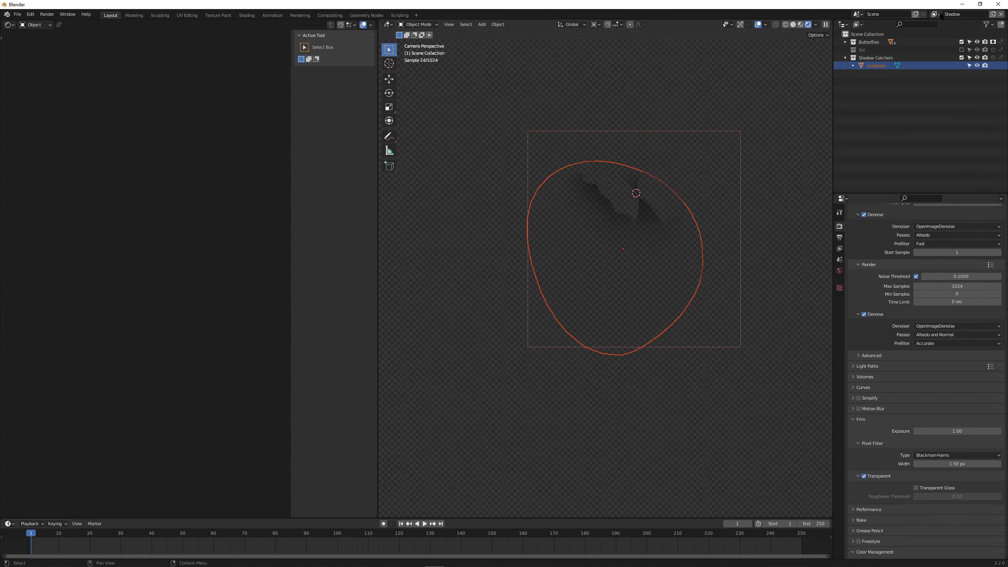
click(937, 15)
click(856, 27)
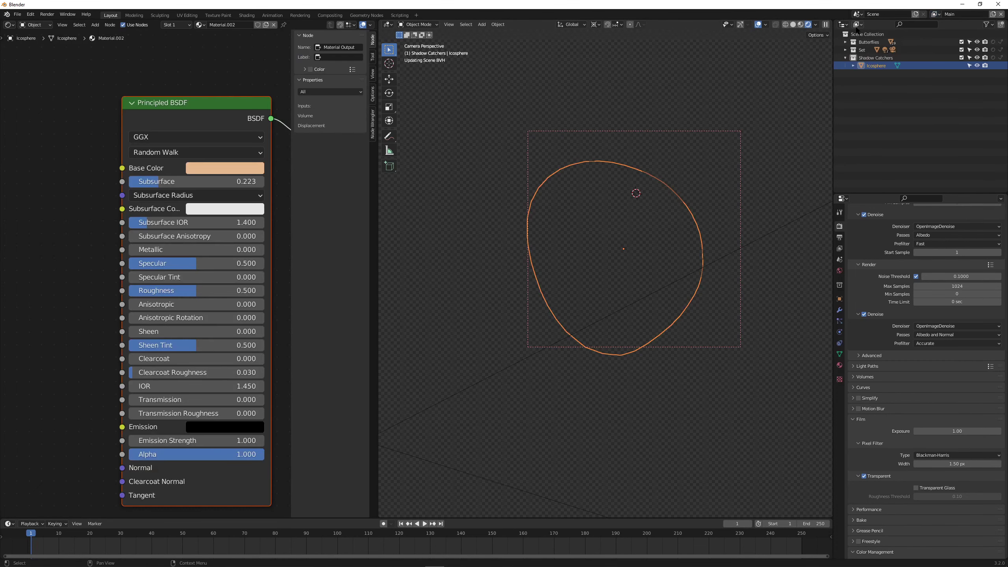
Step: Exclude Shadow Catchers, hide the BG photo from viewport and render, and clear the render region
click(961, 58)
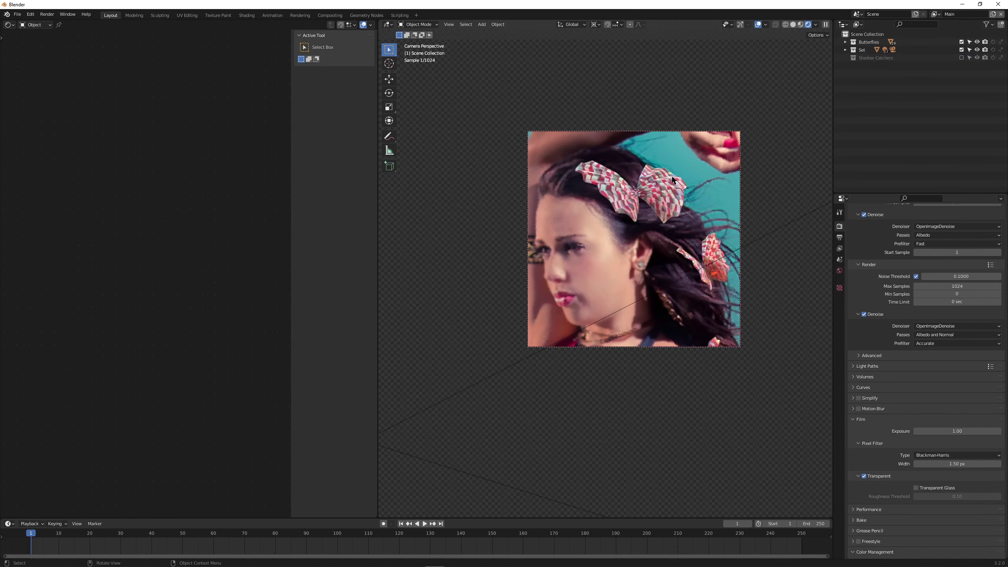
click(846, 50)
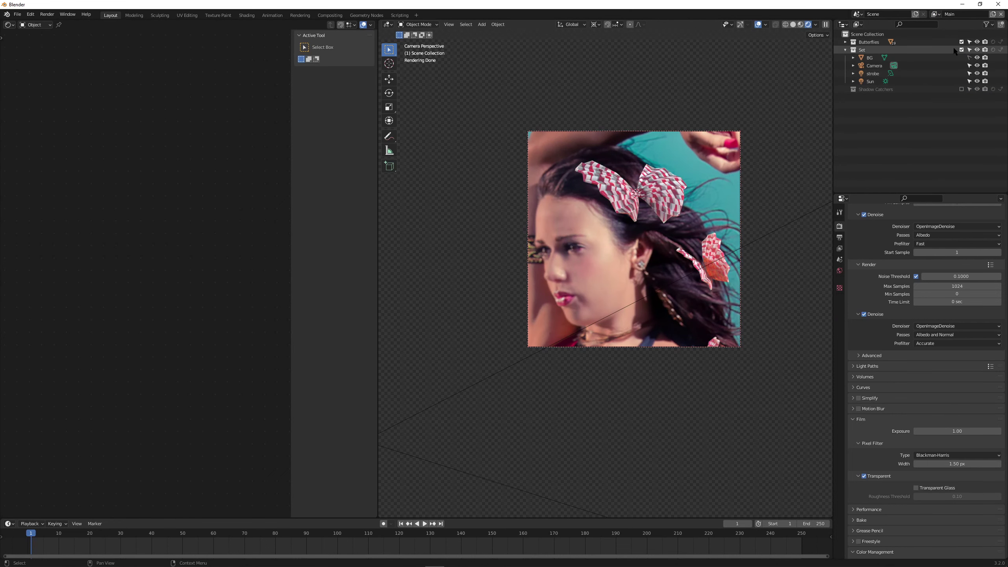
click(977, 58)
click(985, 58)
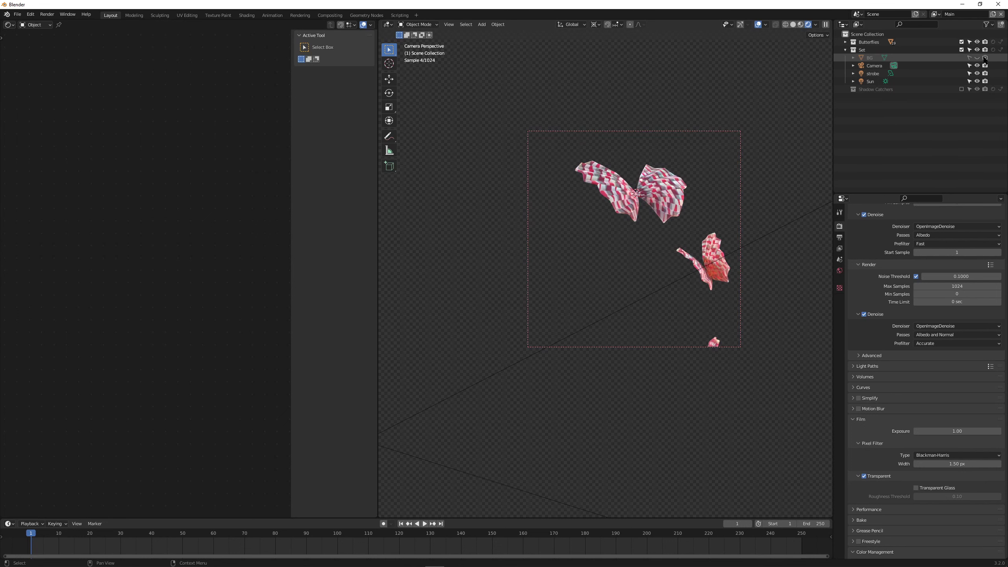
key(ctrl+alt+b)
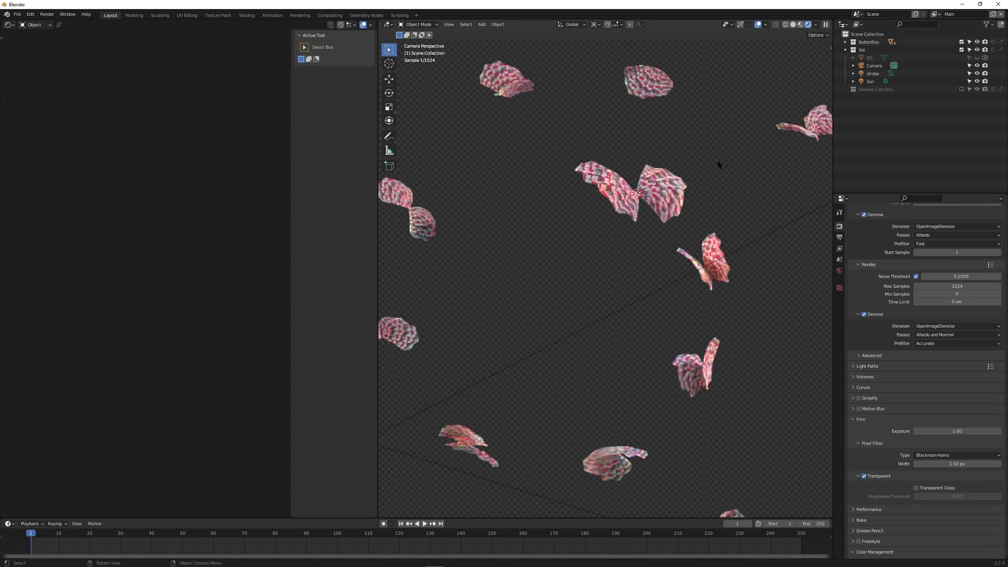
Step: Start rendering the butterflies-only animation via Render > Render Animation
scroll(717, 160, down, 3)
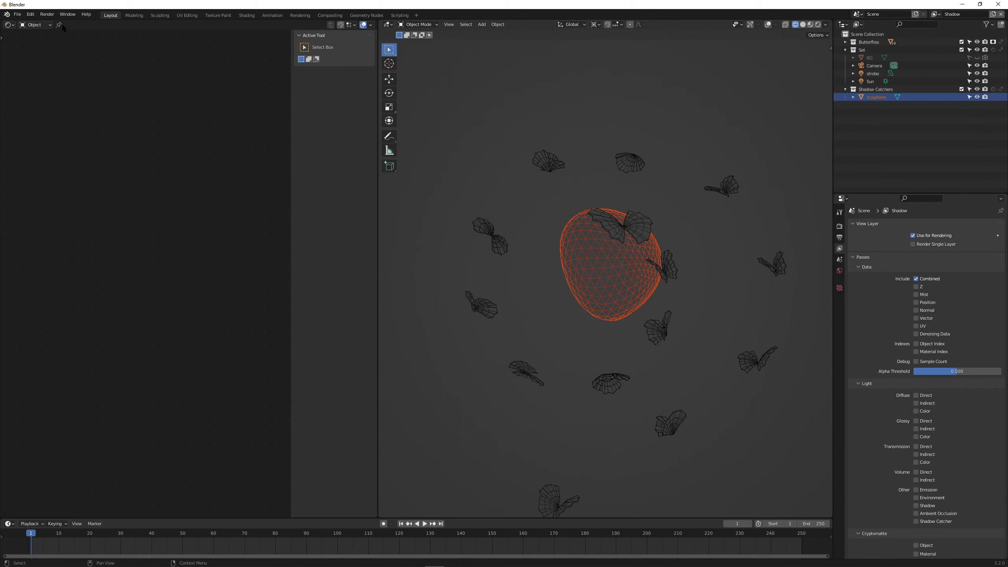
click(47, 14)
click(62, 32)
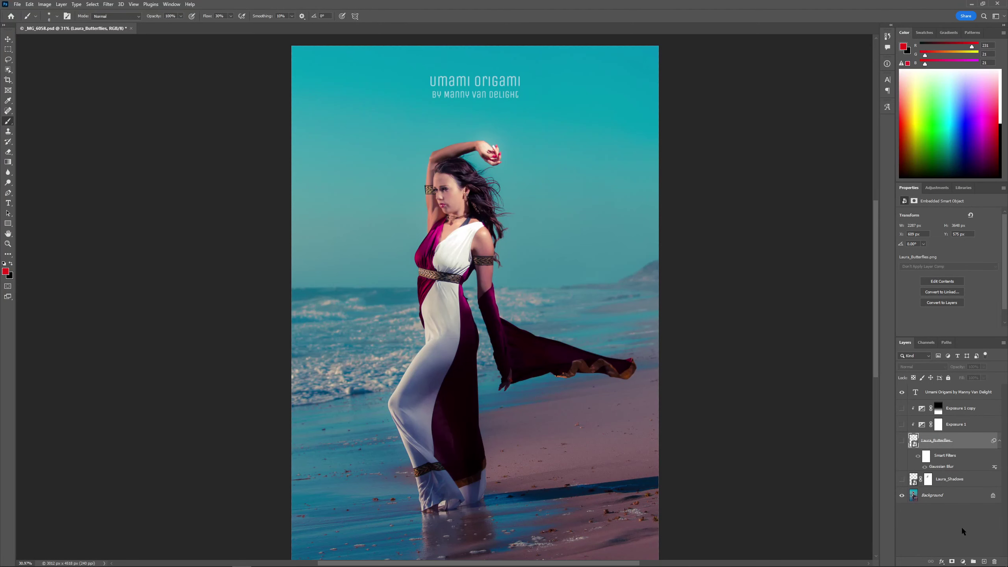
Step: Show the Laura_Shadows and Laura_Butterflies layers and zoom out to fit the poster
click(902, 479)
click(903, 441)
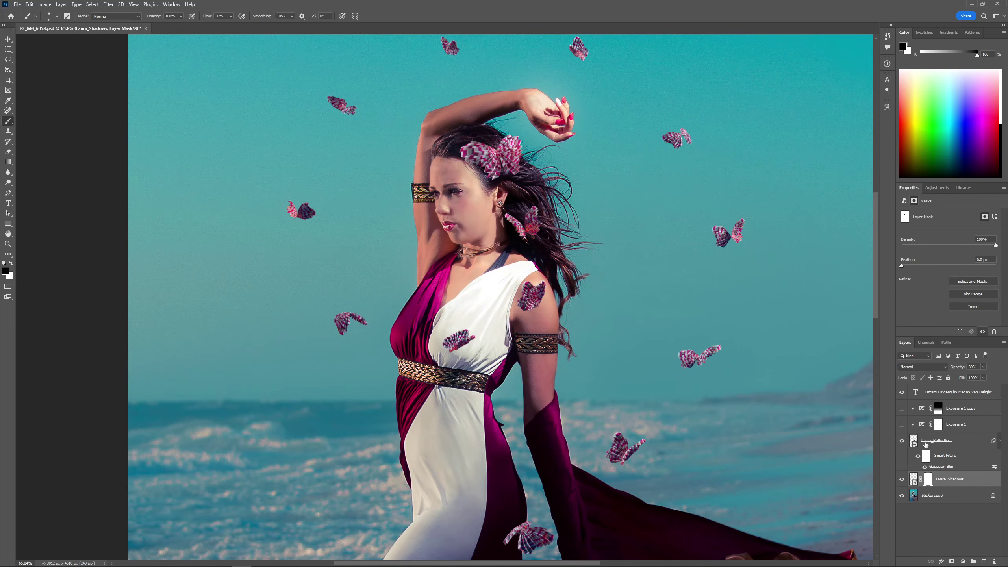
key(ctrl+minus)
key(ctrl+minus)
key(ctrl+minus)
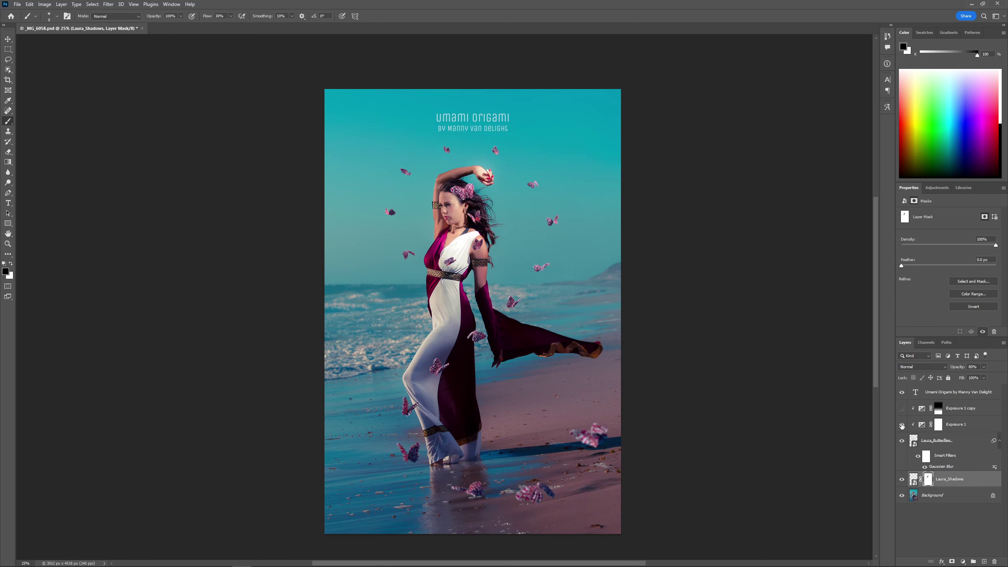
Step: Toggle Exposure 1 on and off to compare the butterflies with and without it
click(901, 425)
click(901, 425)
click(902, 425)
click(901, 425)
click(902, 425)
click(902, 425)
Step: Turn on Exposure 1 copy, compare the lower butterfly with it toggled, then view at 100%
click(902, 409)
click(903, 409)
click(903, 409)
click(902, 410)
click(903, 409)
click(902, 409)
click(903, 409)
double_click(7, 243)
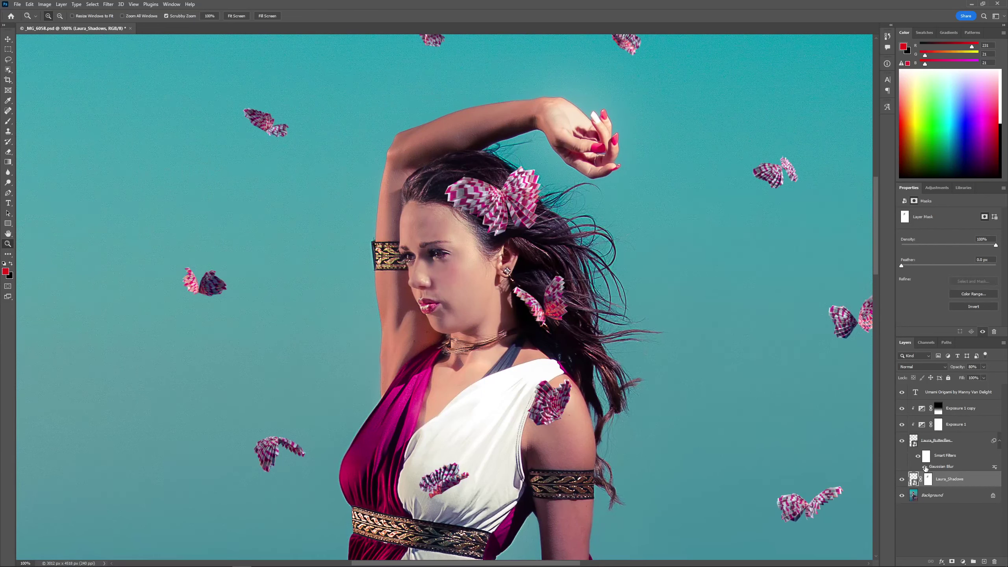
Step: Reopen the Laura_Butterflies Gaussian Blur smart filter and apply it at 0.3-pixel radius
double_click(926, 468)
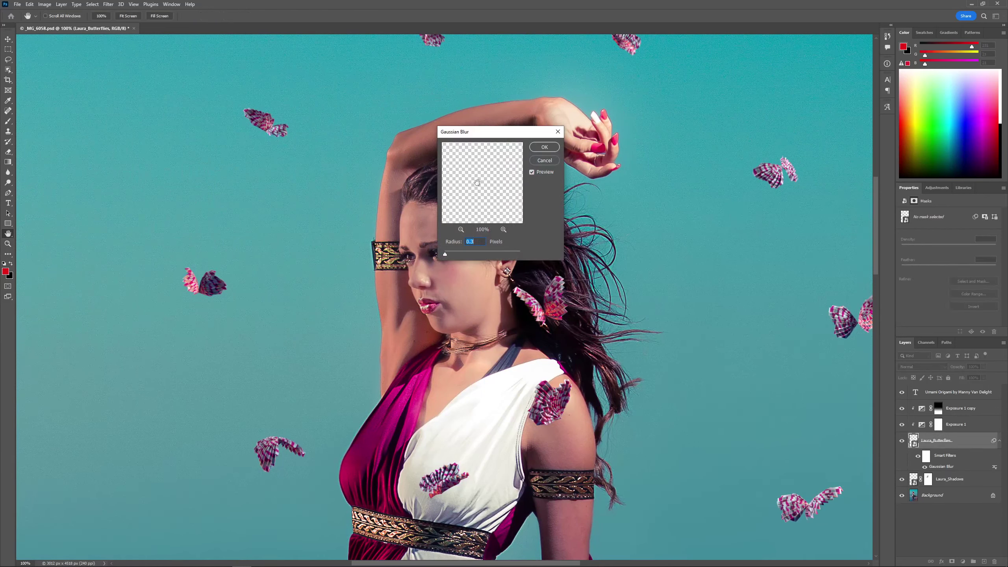
drag(475, 150, 479, 201)
drag(494, 133, 589, 148)
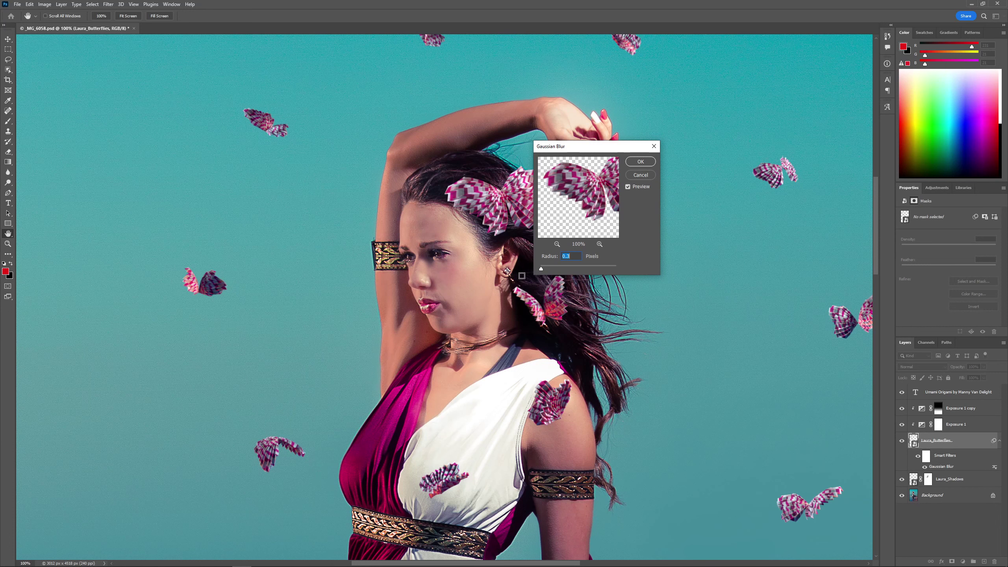
click(640, 161)
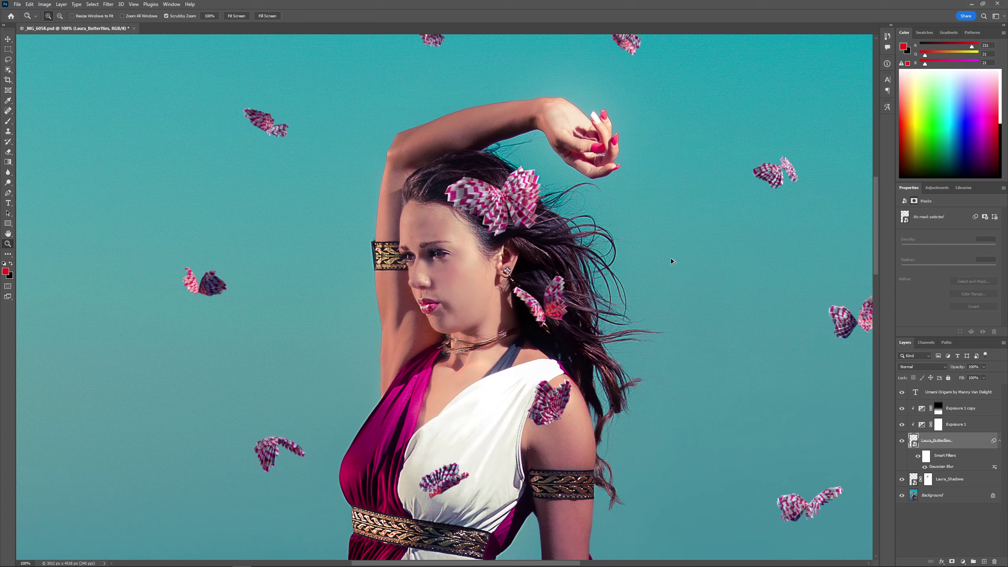
key(ctrl+minus)
key(ctrl+minus)
key(ctrl+minus)
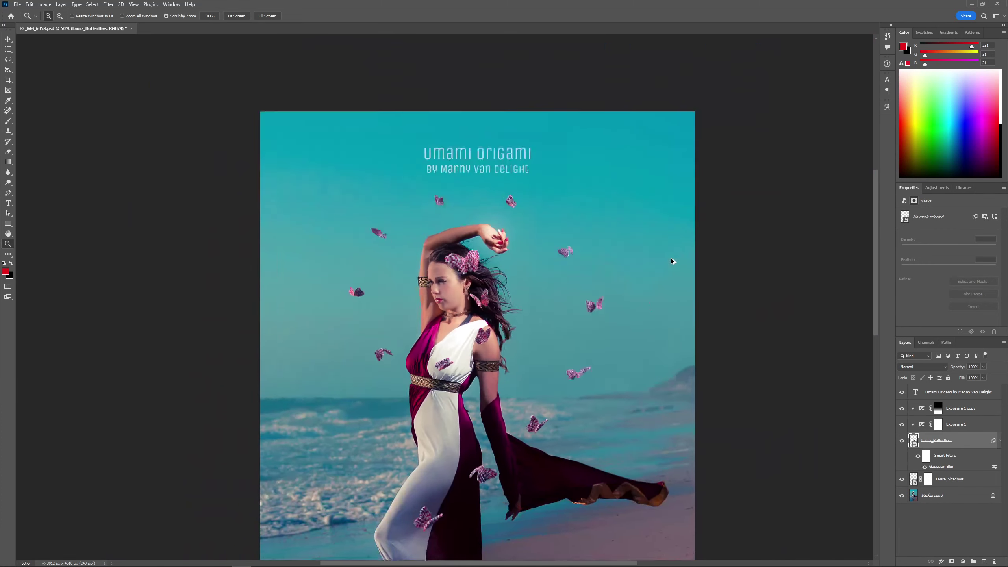
key(ctrl+minus)
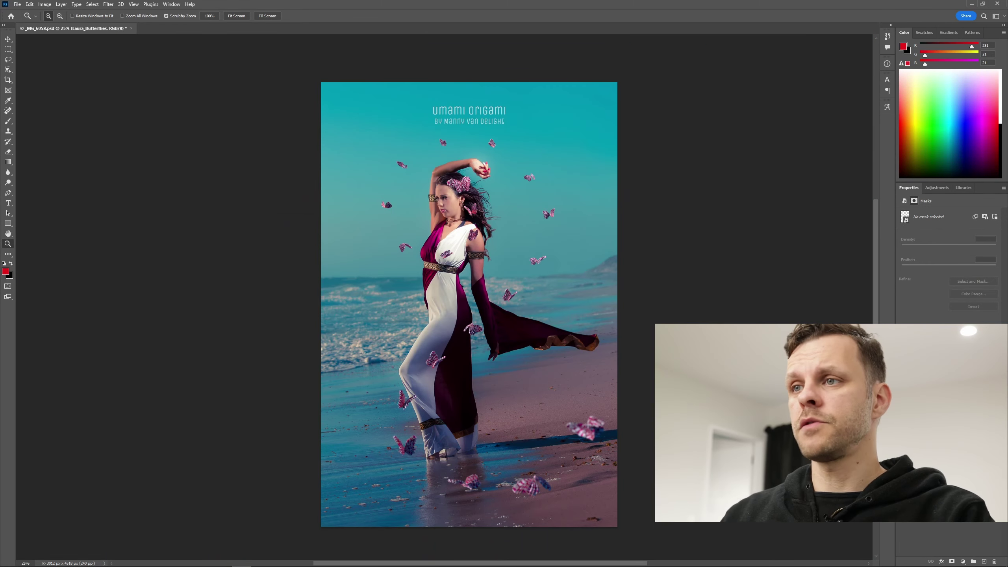